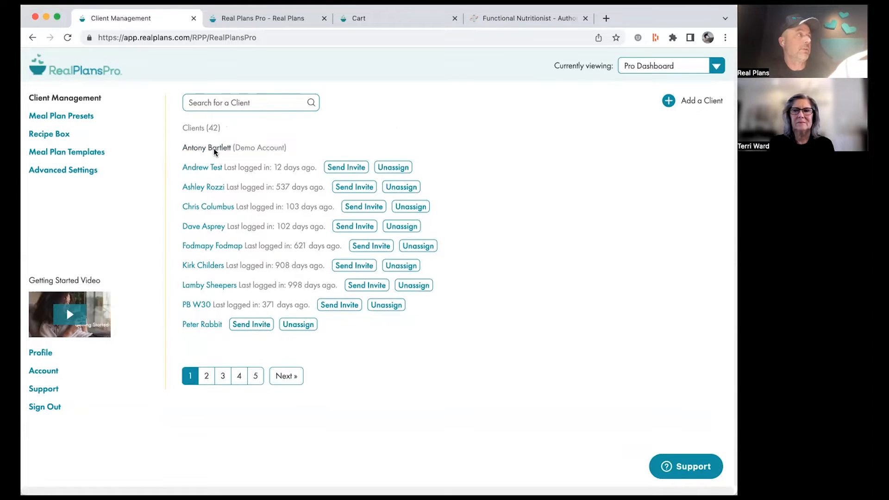
- Open the demo client's meal plan from the client list and add Grilled Salmon to the Easy meal plan
click(213, 149)
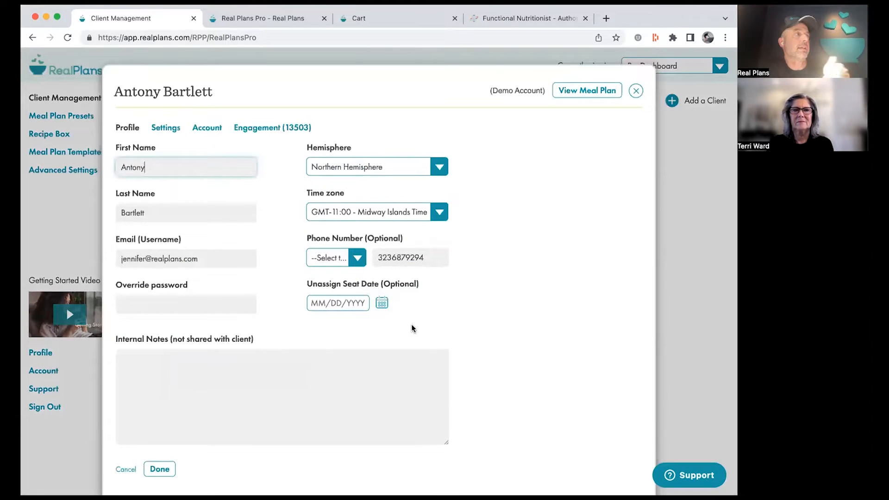
click(594, 91)
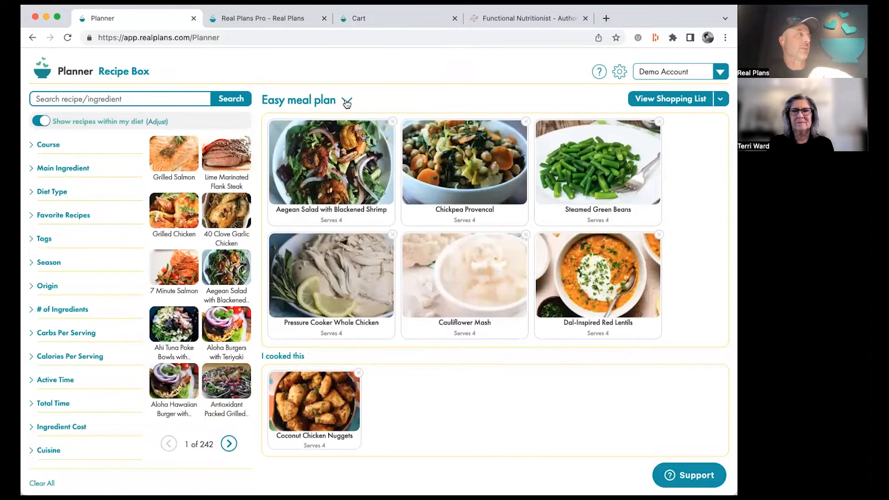
drag(179, 154, 596, 237)
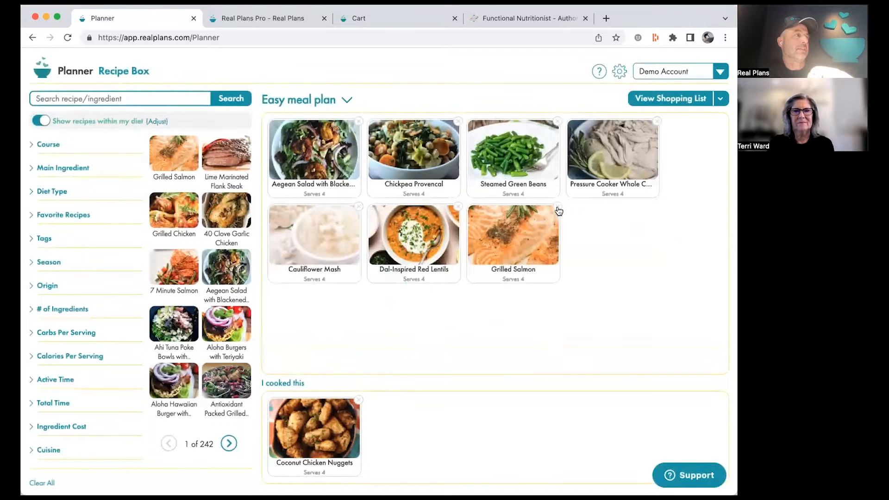
- Filter the recipes to the Side Dish course and add Roasted Root Vegetables to the Easy meal plan
click(34, 146)
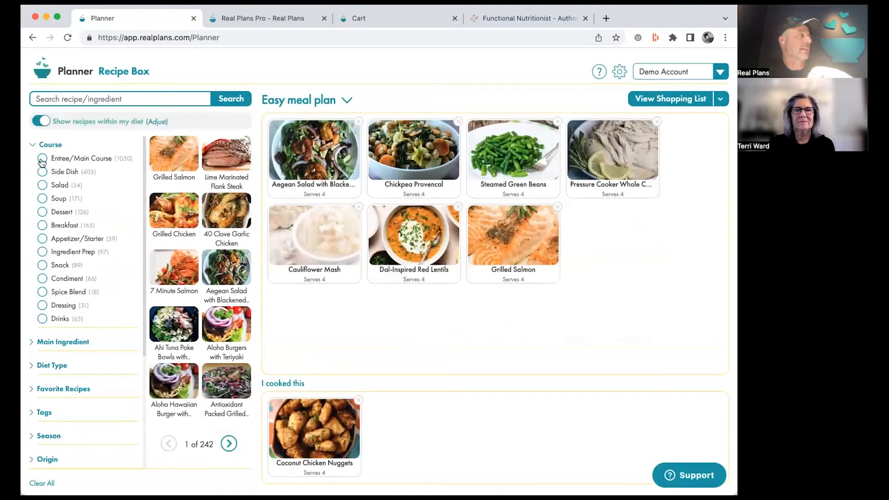
click(43, 171)
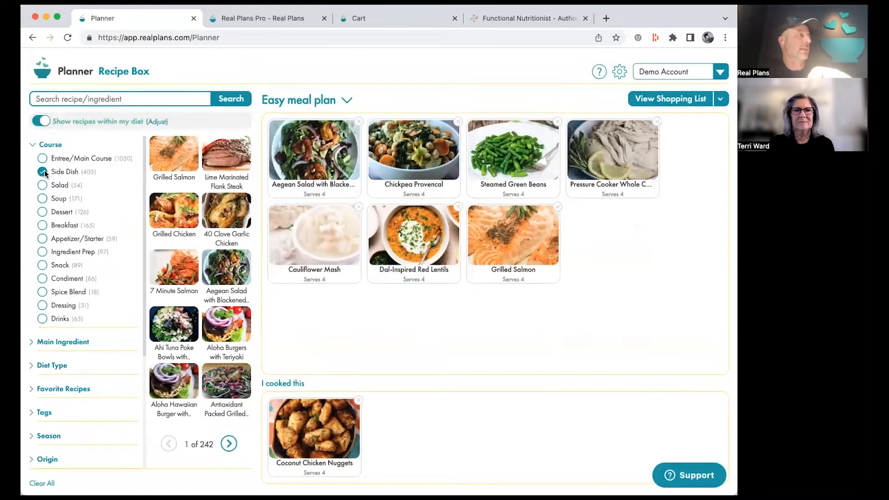
drag(528, 245, 639, 264)
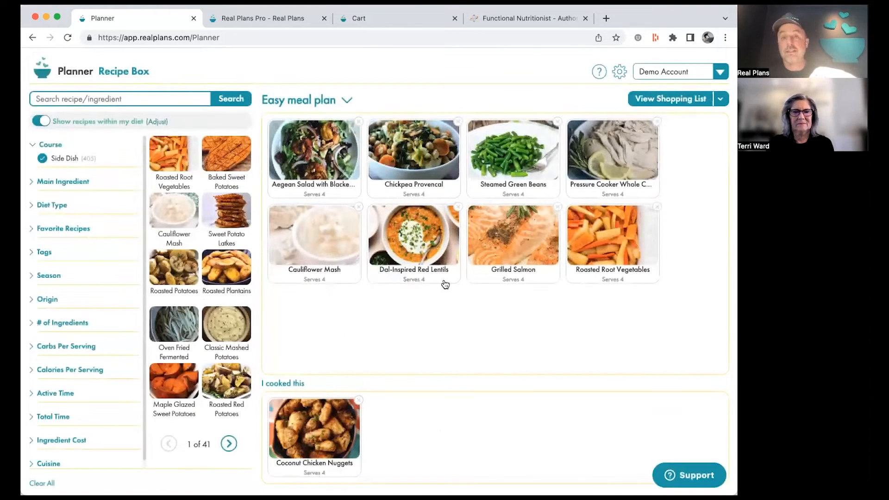
- View the shopping list of the Easy meal plan and look through its grocery items
click(672, 100)
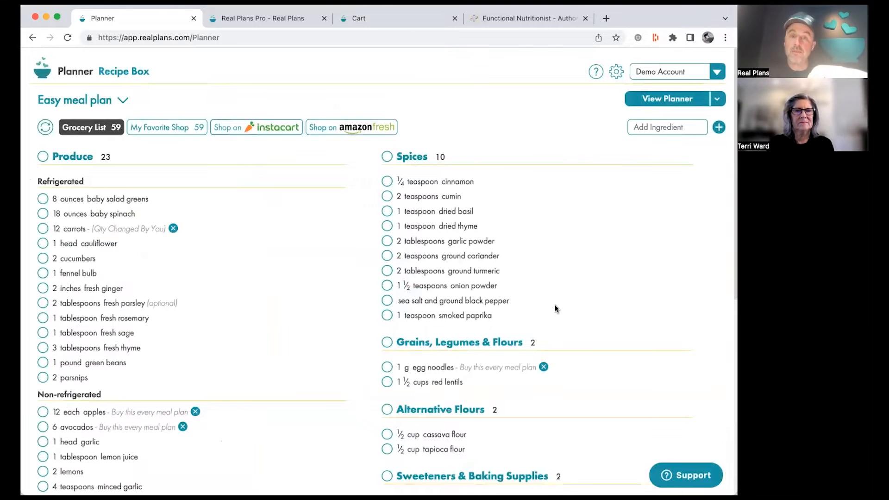
scroll(599, 274, down, 2)
scroll(599, 274, up, 2)
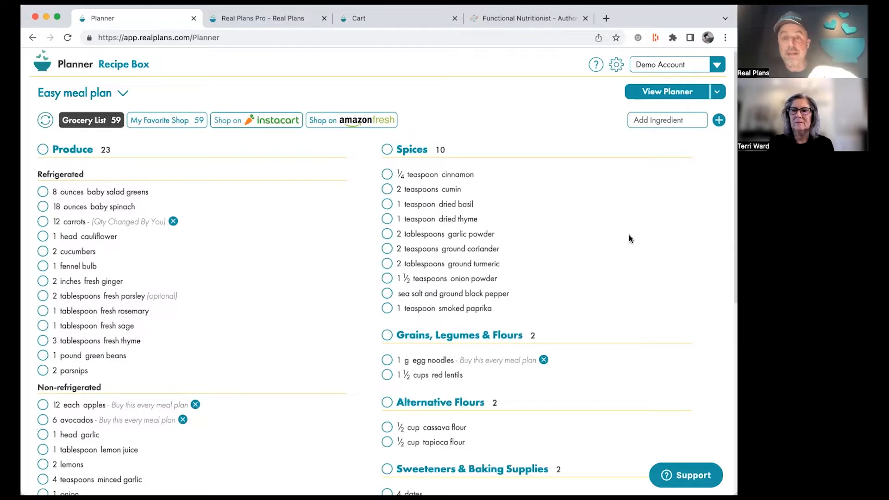
- Return to the Pro Dashboard's client list and look at the blank Add Client form without adding anyone
click(719, 65)
click(692, 89)
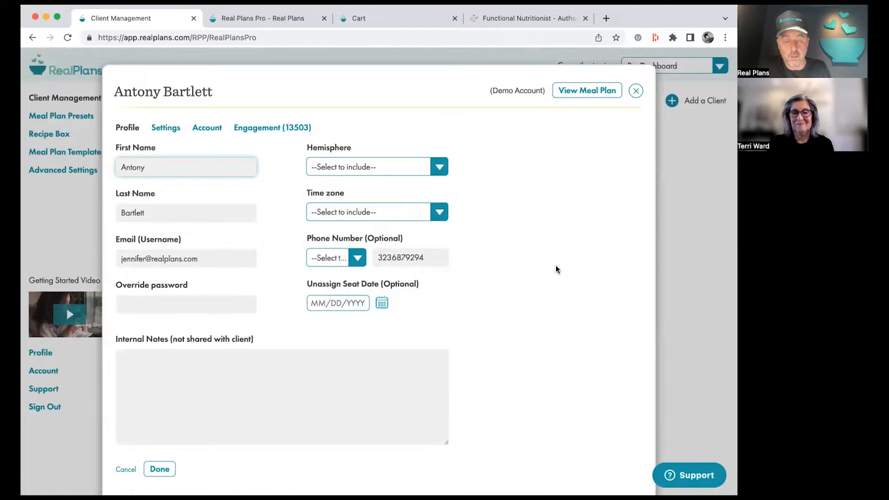
click(635, 92)
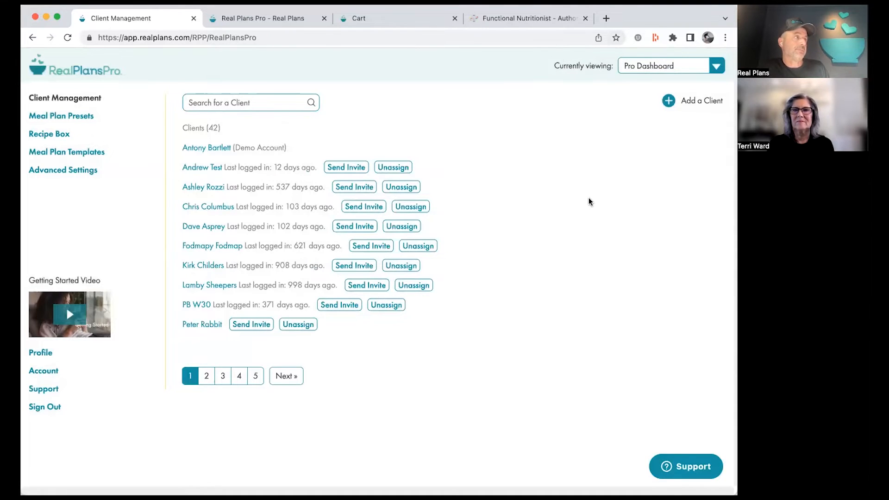
click(706, 102)
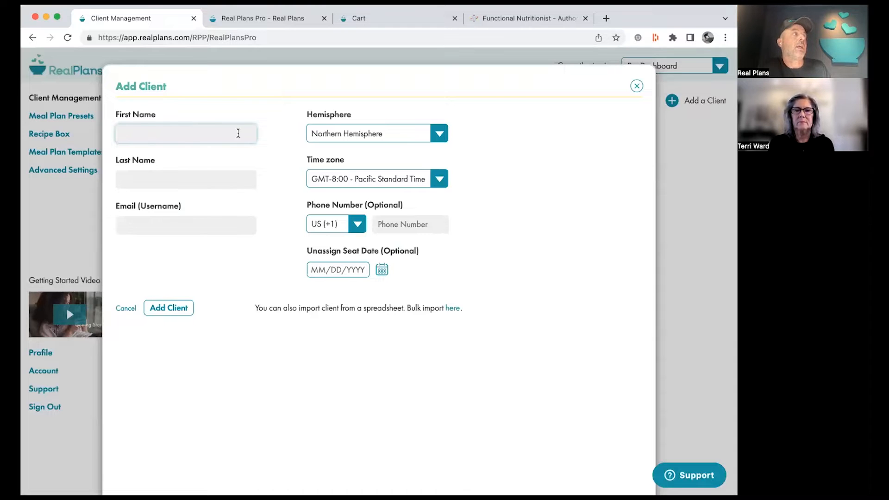
click(636, 85)
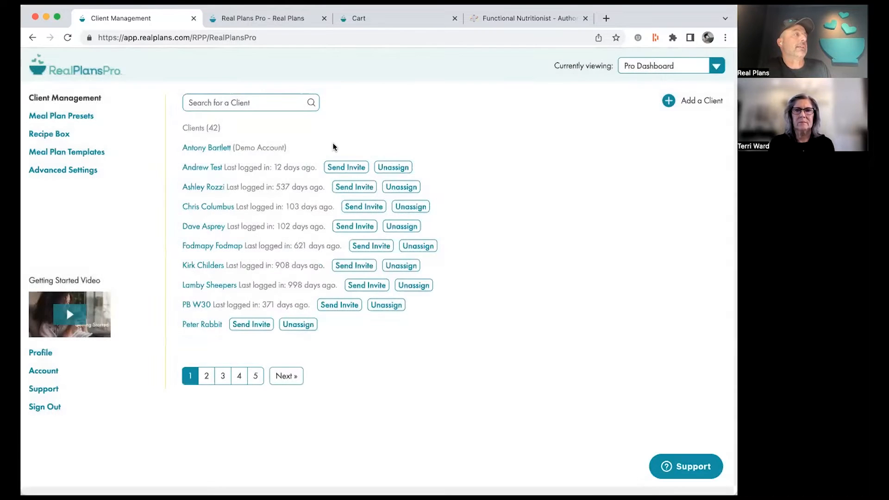
- In the second listed client's diet and schedule settings, choose Dairy Free and turn on simple meal planning, closing the profile without saving
click(200, 167)
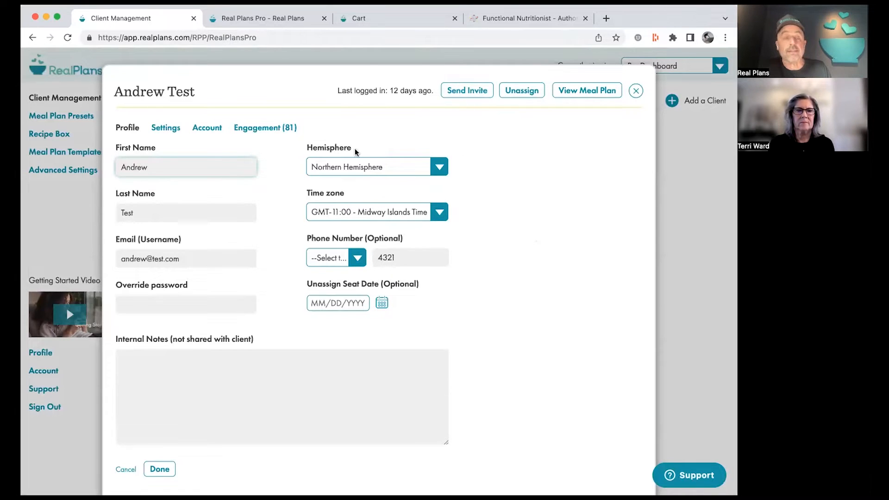
click(163, 128)
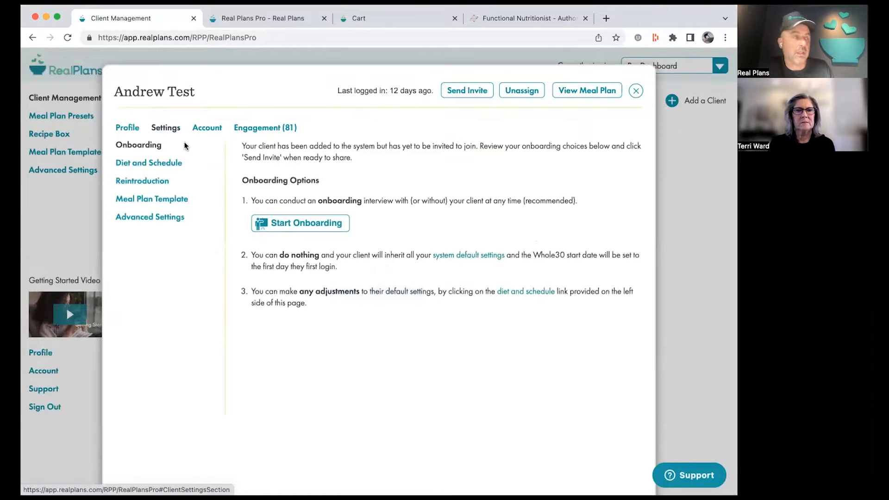
click(132, 165)
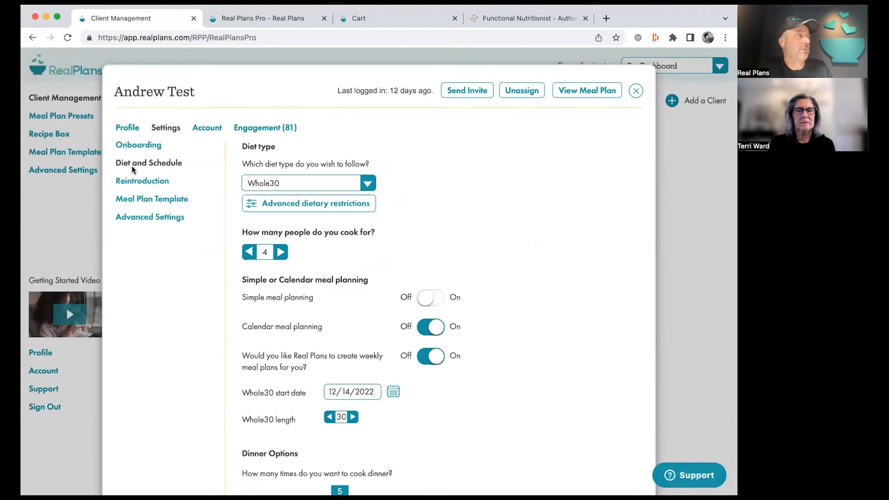
click(368, 181)
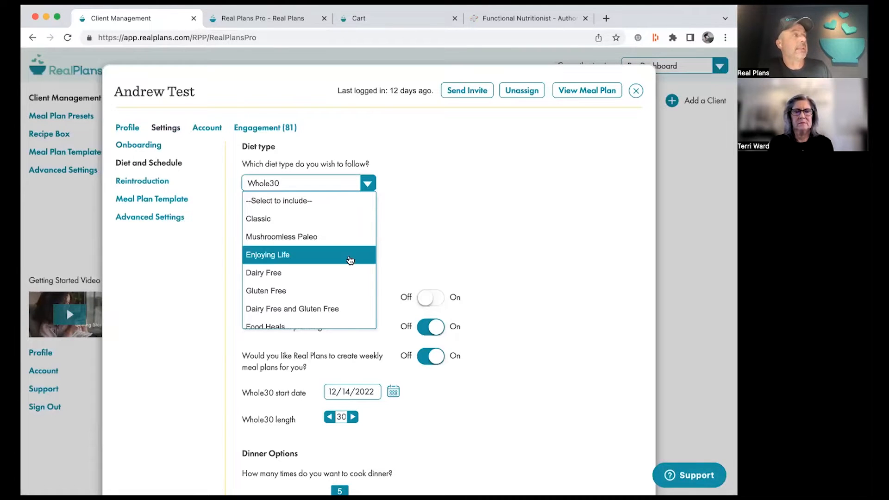
click(339, 270)
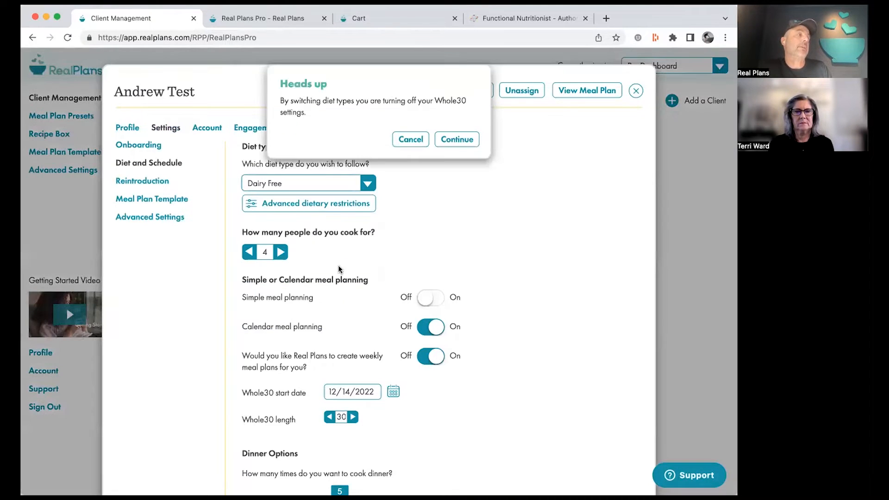
click(458, 140)
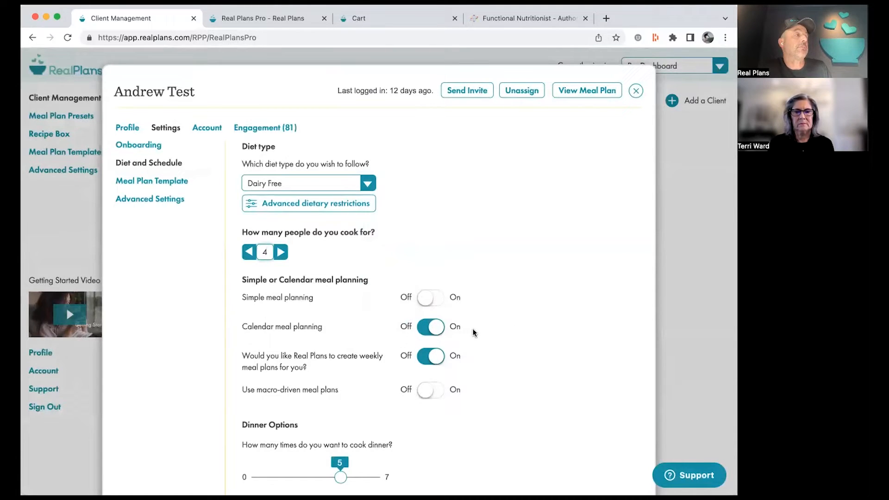
click(440, 304)
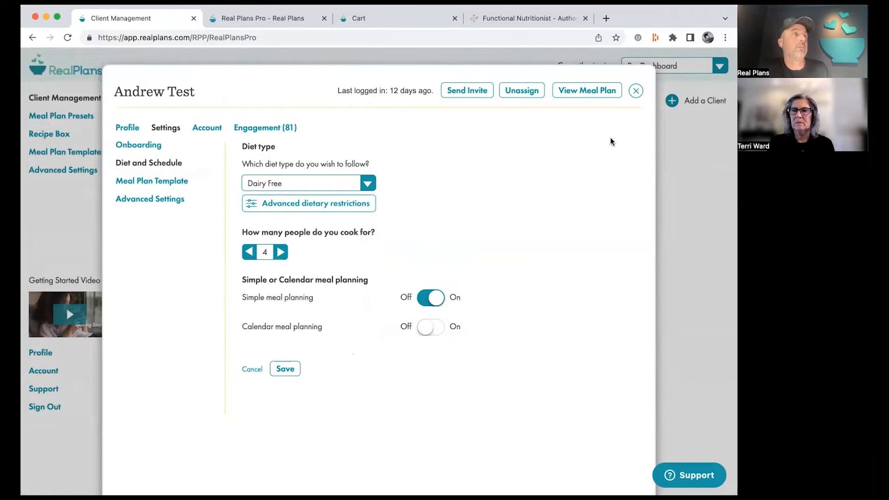
click(637, 90)
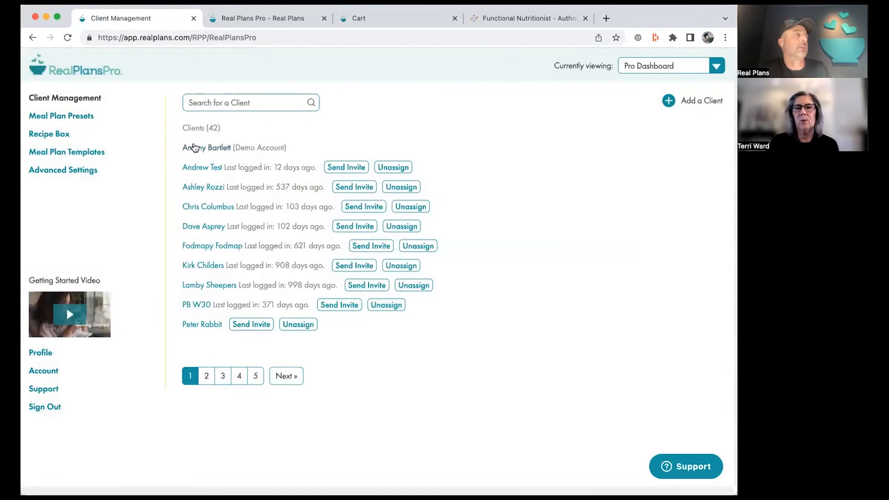
- Open the demo client's planner from the client list and show all of its meal plans
click(198, 148)
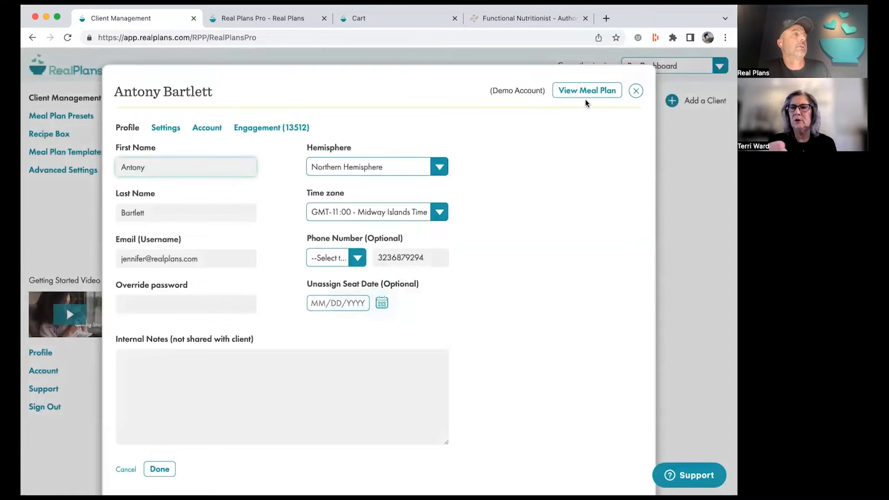
click(615, 91)
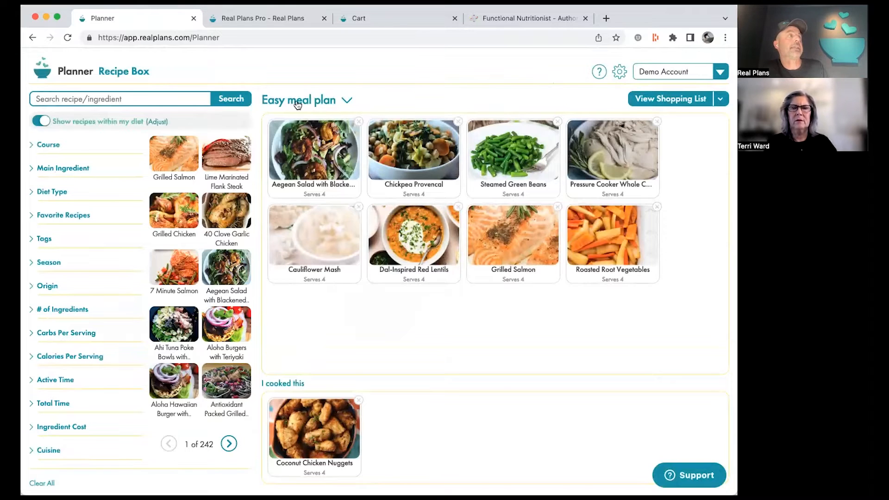
click(721, 103)
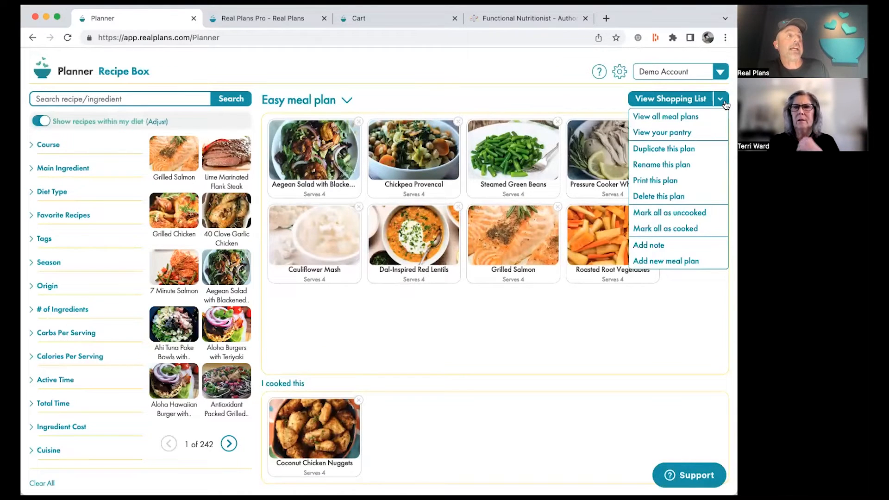
click(694, 117)
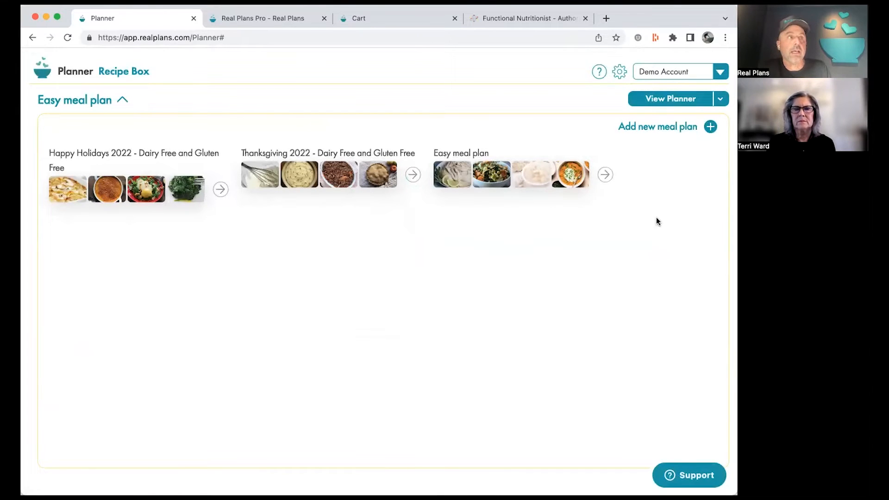
- Create a new meal plan named School Week, dismissing the Dashlane autofill prompt for good
click(353, 103)
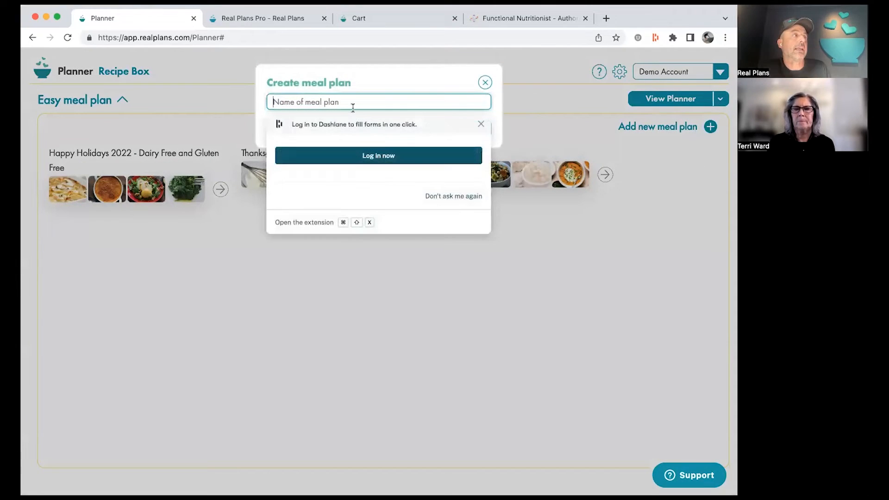
click(481, 123)
click(375, 101)
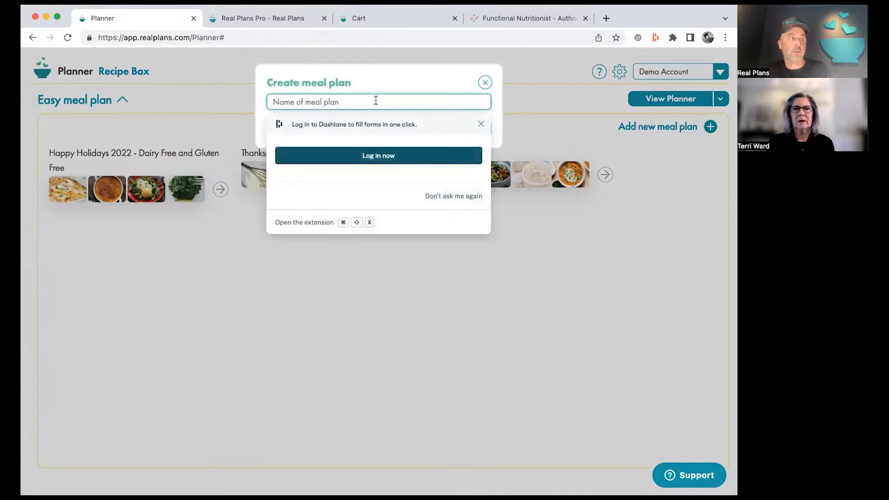
click(453, 196)
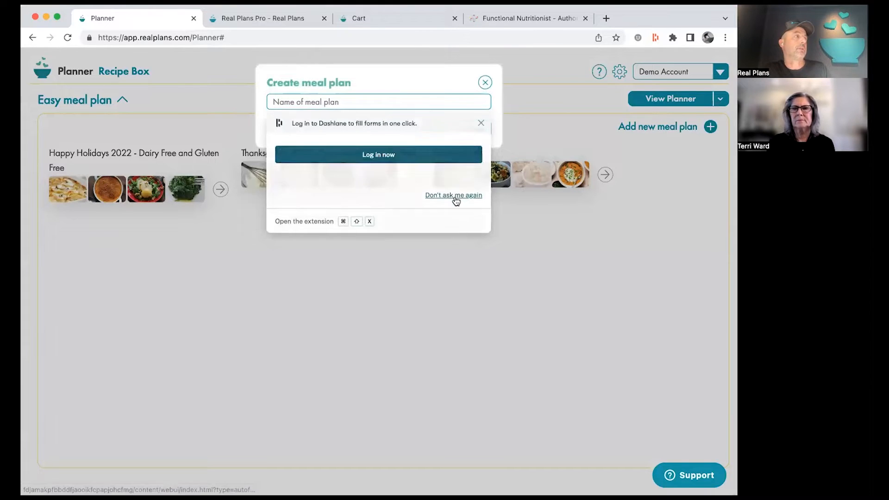
click(292, 102)
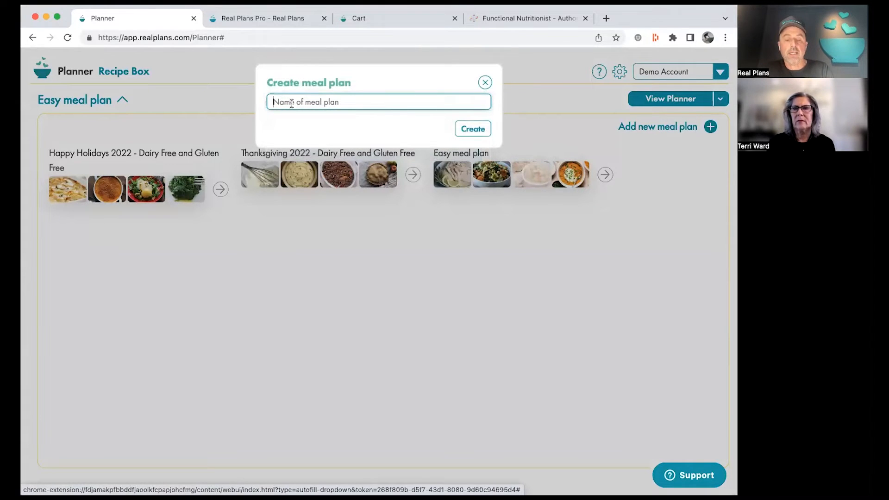
text(School Week)
click(468, 130)
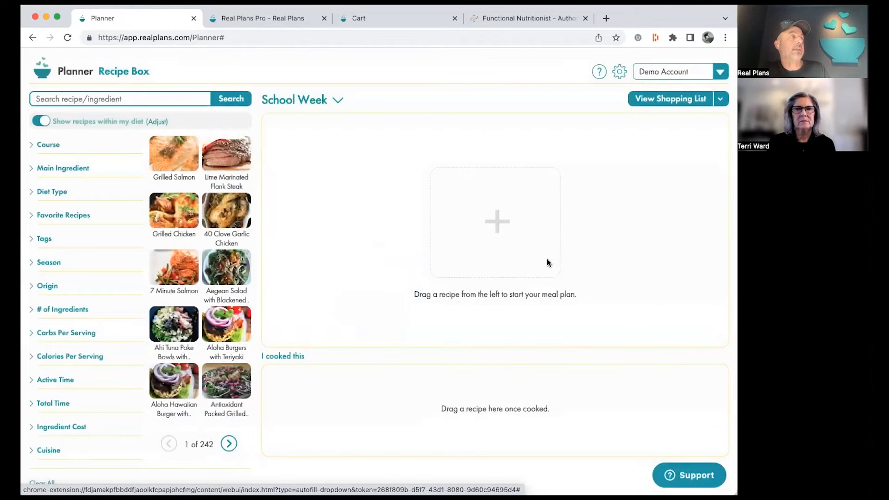
- Add Grilled Salmon, Lime Marinated Flank Steak and Grilled Chicken to the School Week meal plan
drag(197, 168, 289, 187)
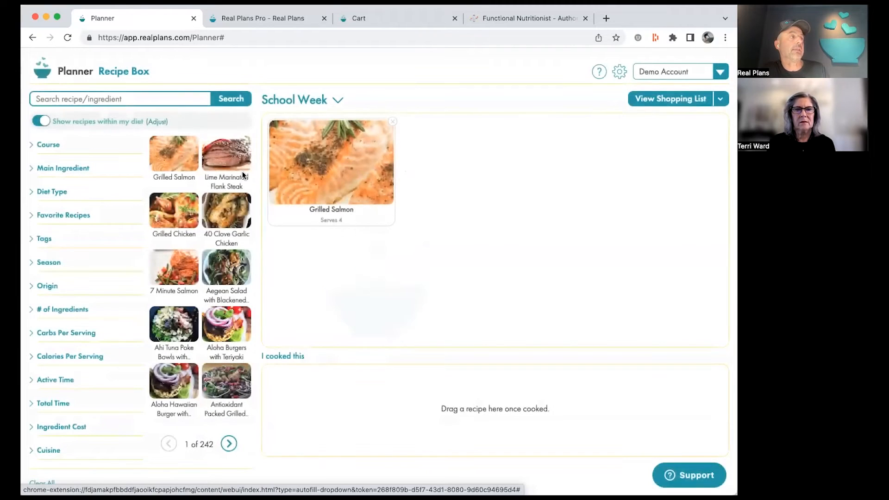
drag(248, 168, 466, 232)
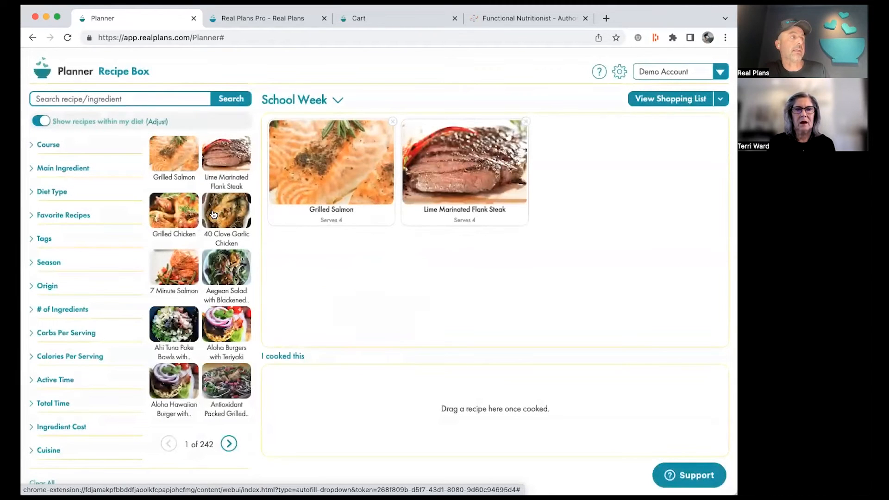
drag(188, 221, 449, 276)
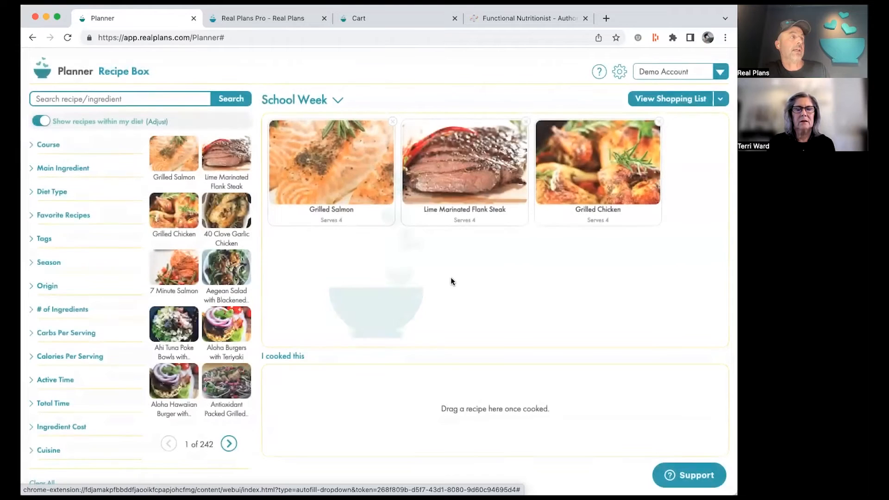
- Filter the recipes to side dishes and add Roasted Root Vegetables and Baked Sweet Potatoes to the School Week meal plan
click(27, 146)
click(41, 172)
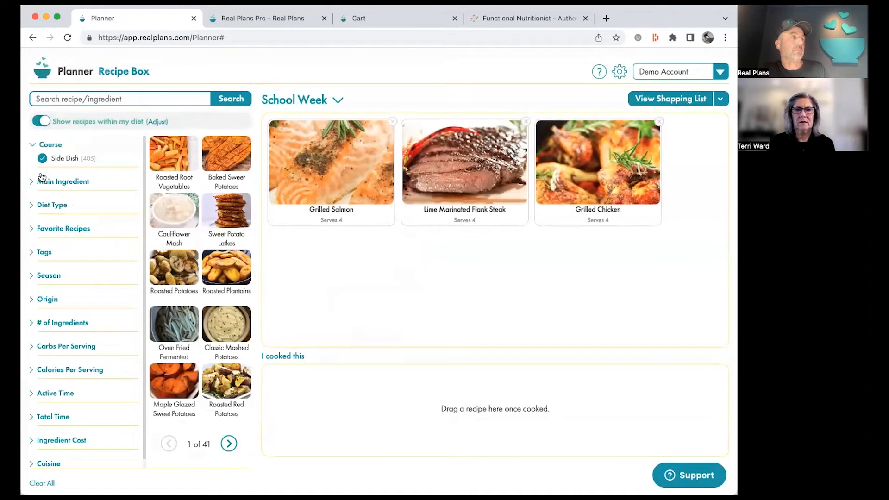
drag(181, 162, 365, 290)
drag(237, 155, 459, 283)
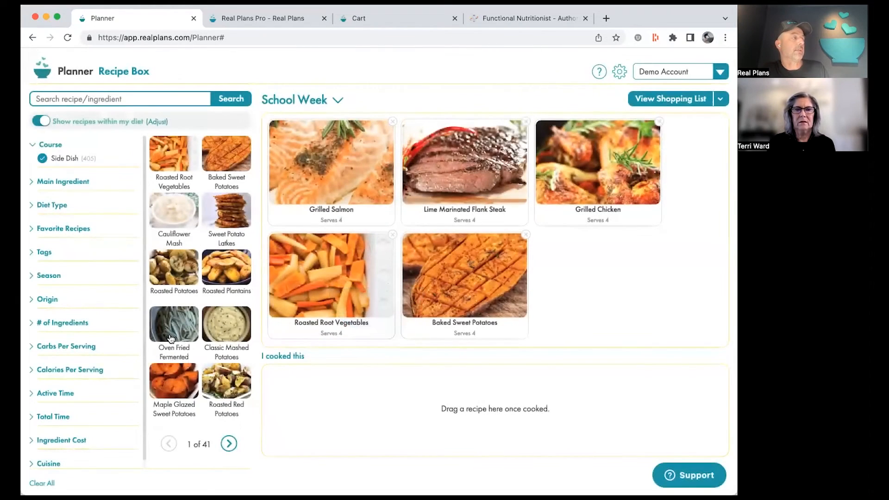
- Browse to the fourth page of side dishes and add German Potato Salad to the School Week meal plan
click(225, 447)
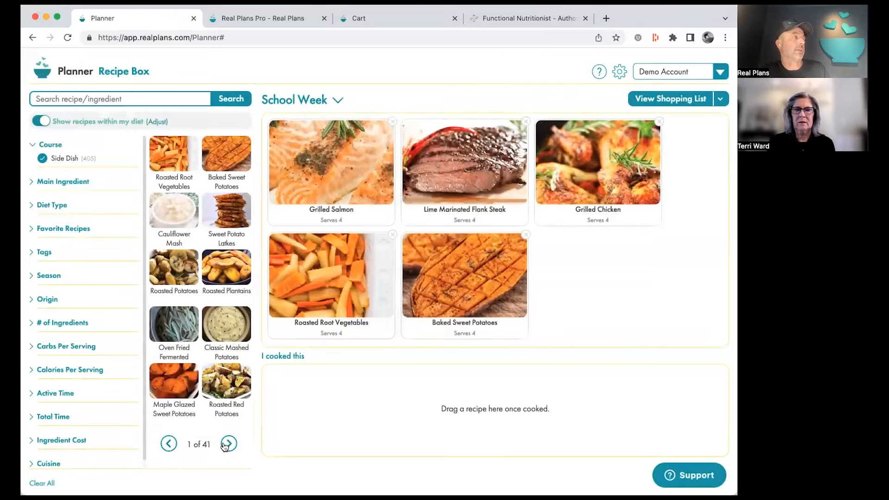
click(226, 445)
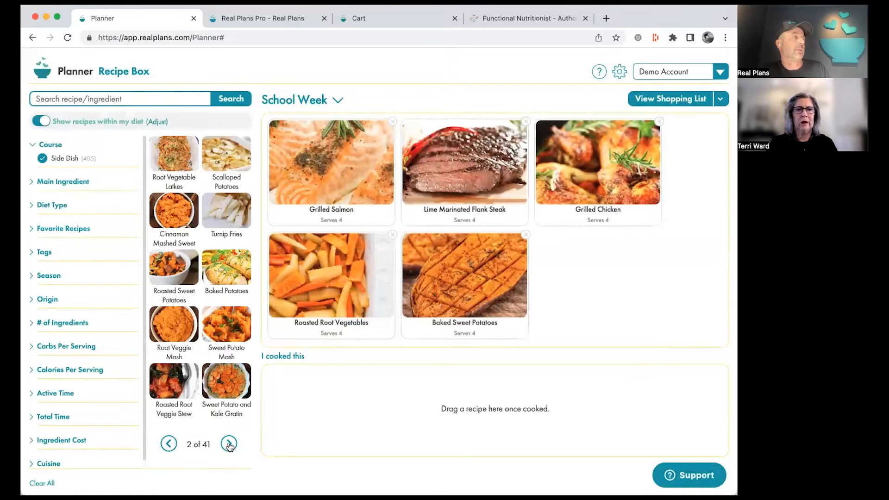
click(229, 444)
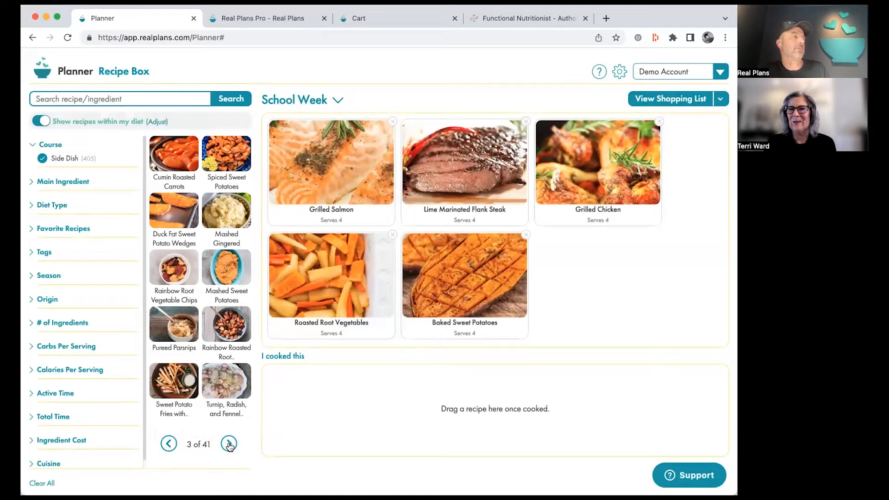
click(228, 444)
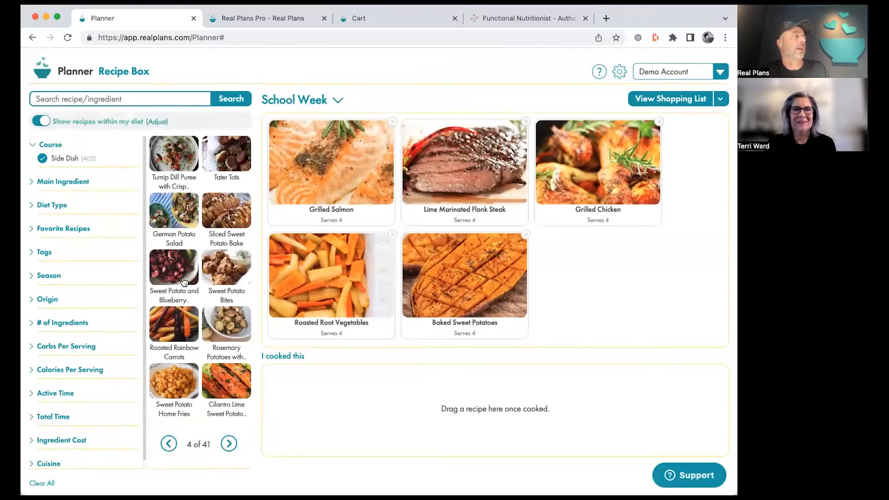
drag(182, 188, 620, 278)
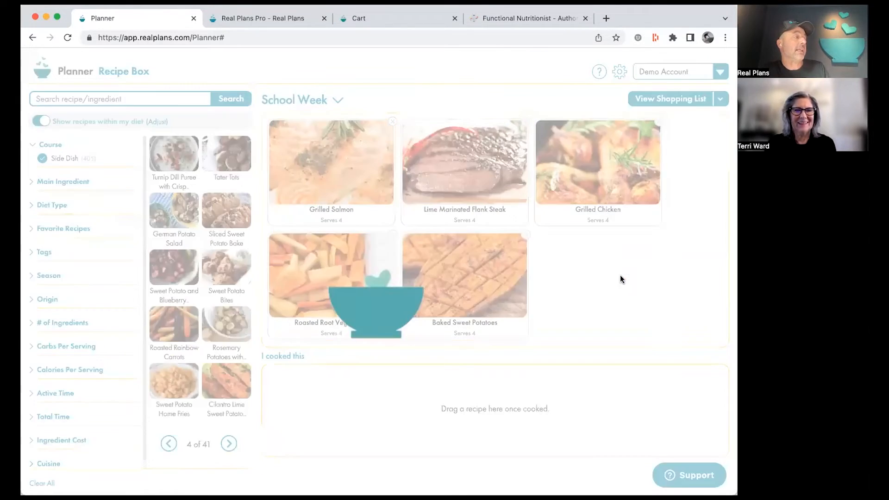
- Search the recipes for kale and add the Kale and Brussels Sprouts Salad to the School Week meal plan
click(69, 98)
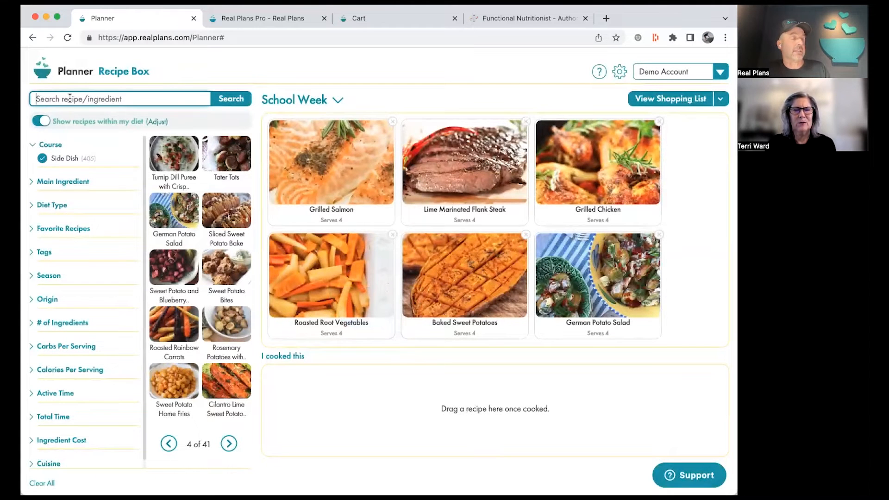
text(kale)
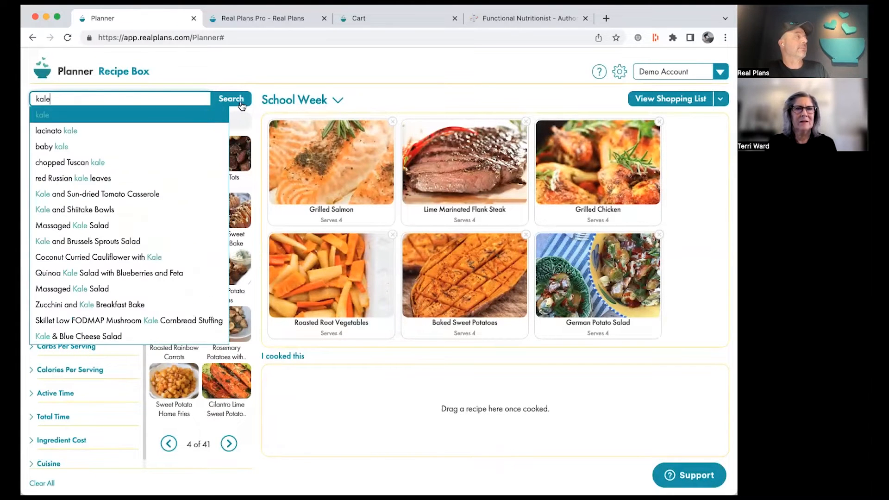
click(236, 100)
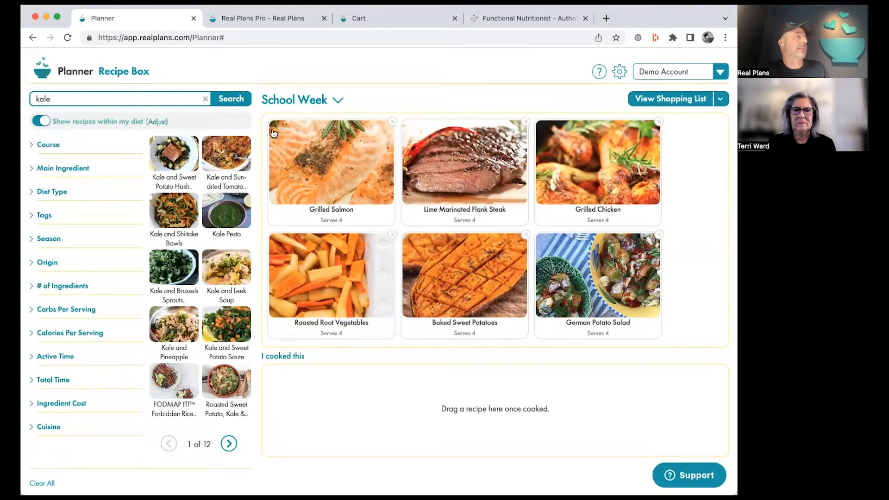
drag(170, 270, 649, 278)
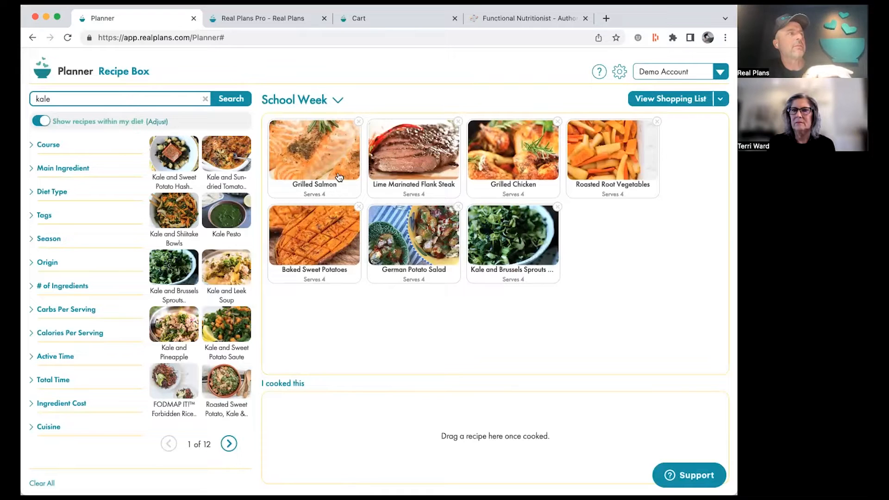
- View the Grilled Salmon recipe, and move Grilled Salmon, Lime Marinated Flank Steak, Kale and Brussels Sprouts Salad and Baked Sweet Potatoes to the cooked area
click(321, 166)
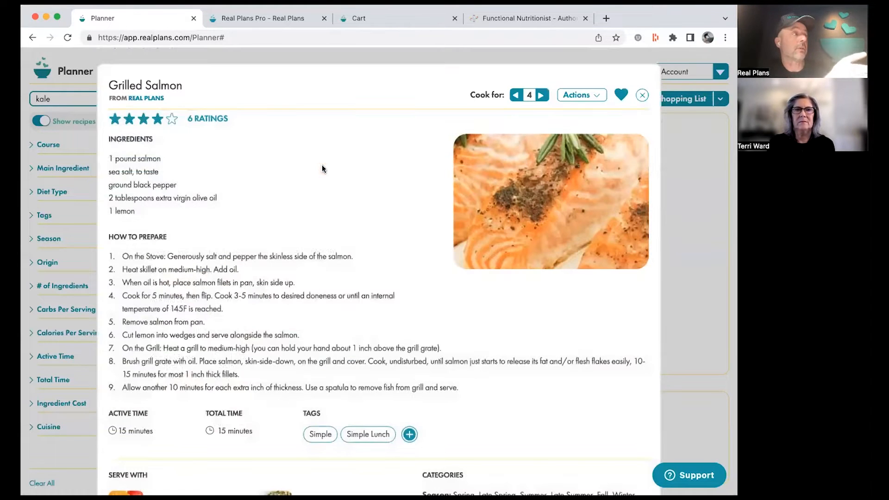
click(643, 95)
drag(330, 169, 371, 432)
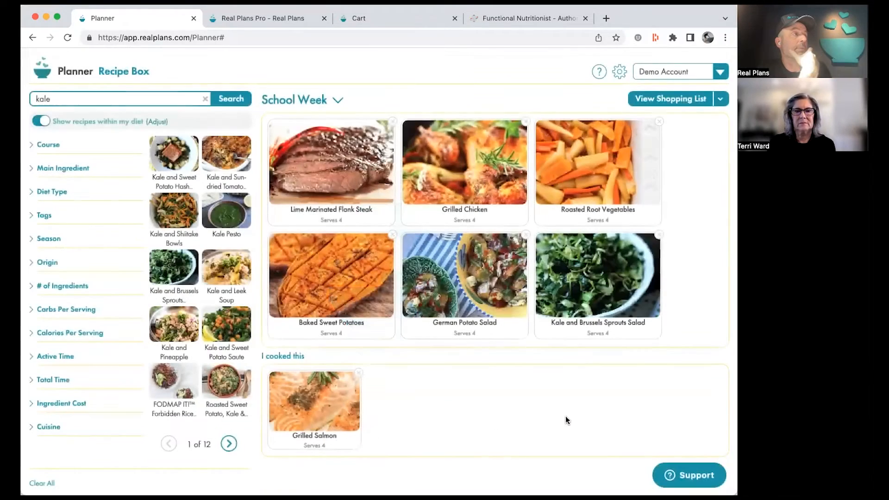
drag(331, 166, 413, 403)
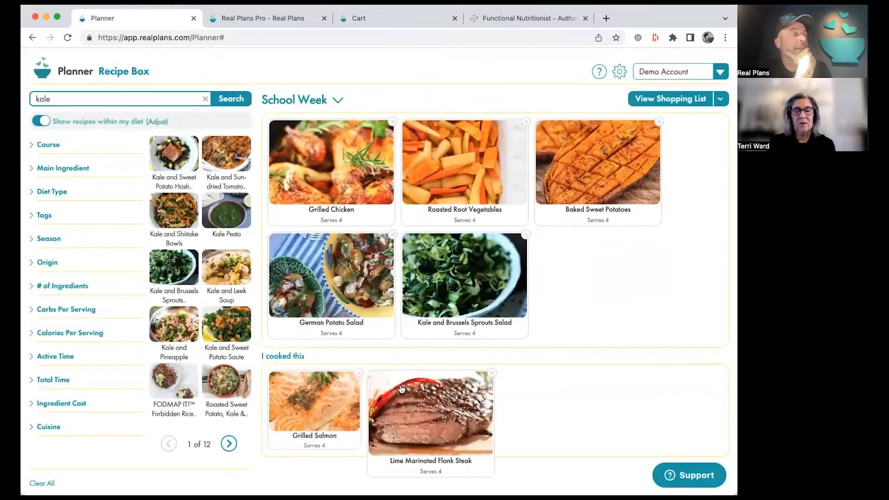
drag(452, 280, 504, 308)
click(529, 291)
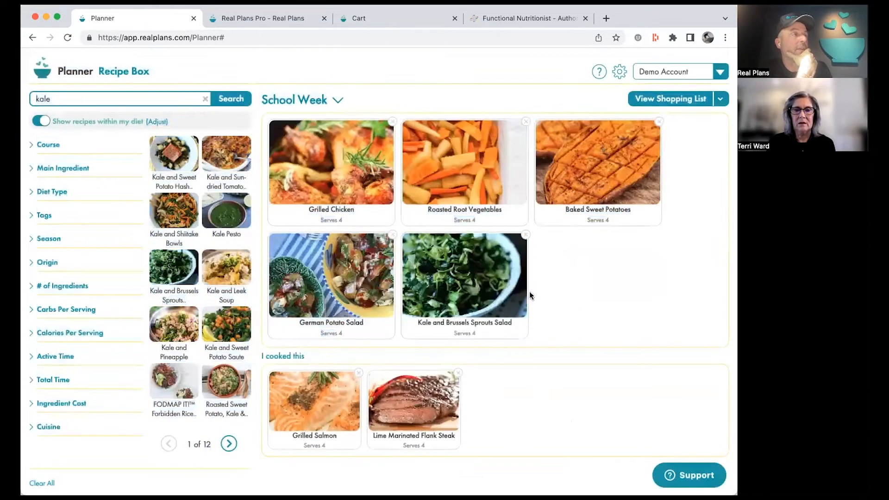
drag(528, 335, 511, 400)
drag(595, 178, 616, 410)
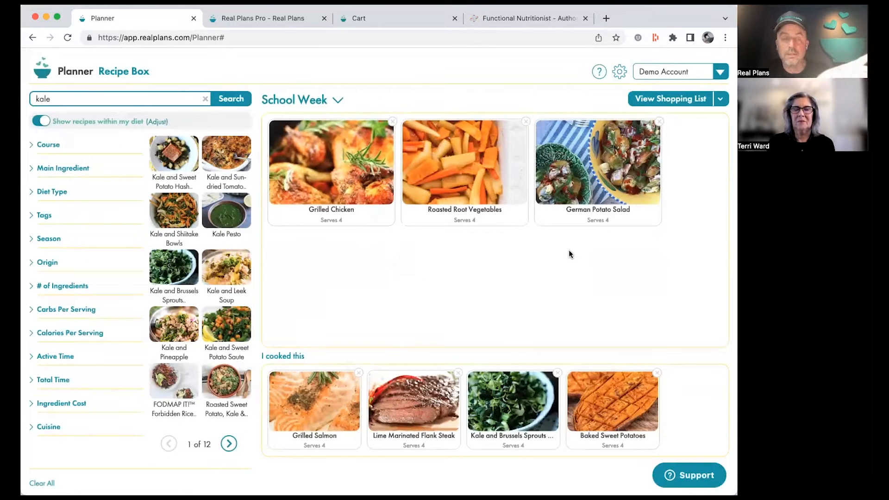
- Open the School Week shopping list and check off the Brussels sprouts, carrots, fresh dill and fresh ginger
click(667, 100)
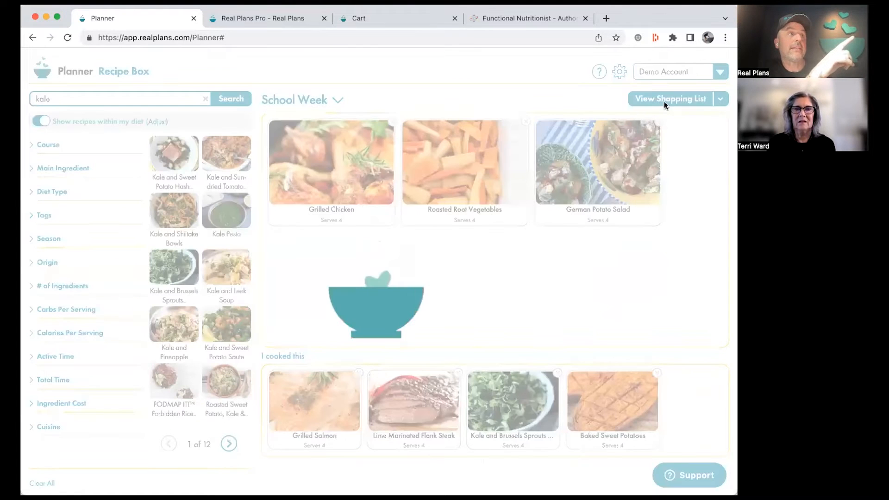
click(43, 199)
click(42, 214)
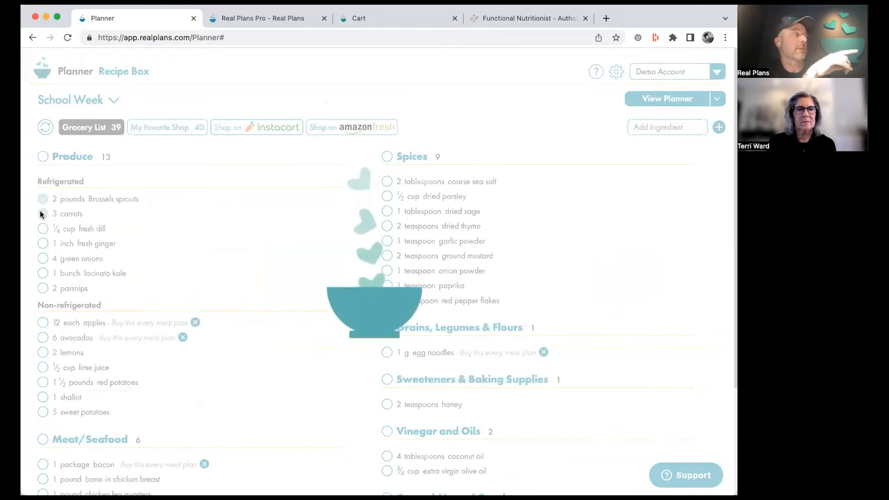
click(42, 229)
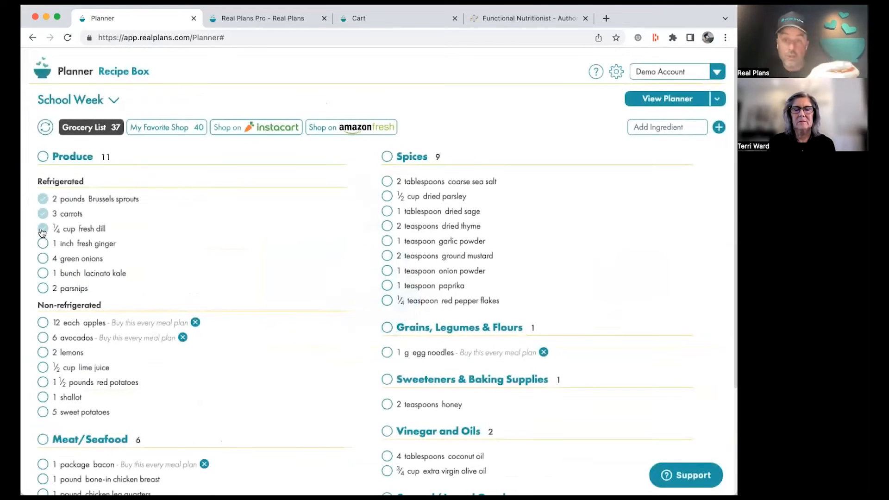
click(42, 243)
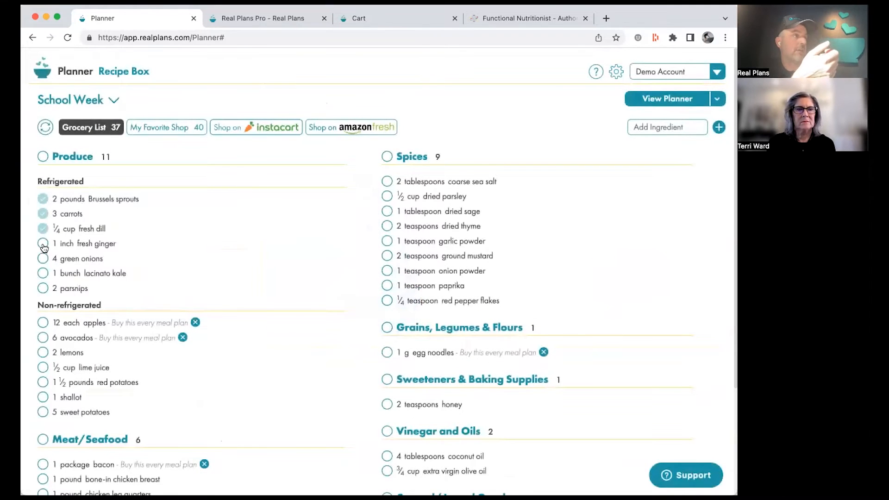
- Look through the shopping list's additional options, including printing and emailing, and return to the School Week planner
click(716, 99)
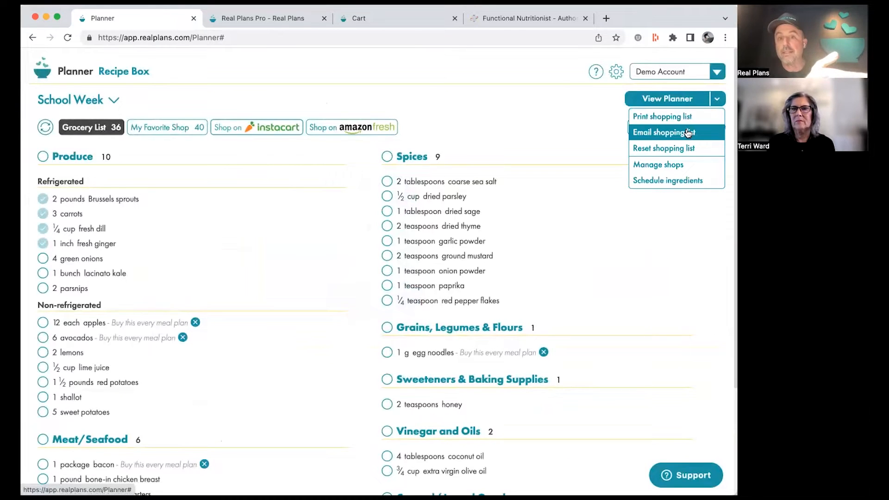
click(557, 112)
click(651, 99)
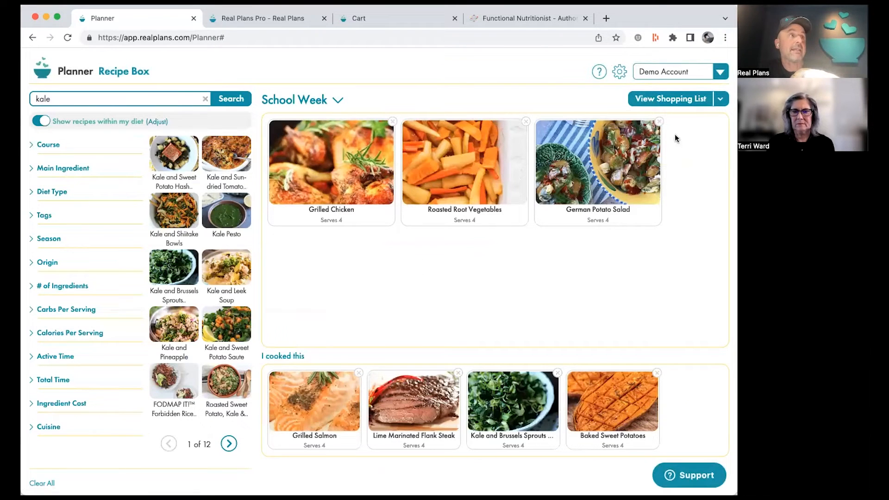
- Mark all School Week recipes as uncooked and answer the question about resetting the shopping list
click(722, 99)
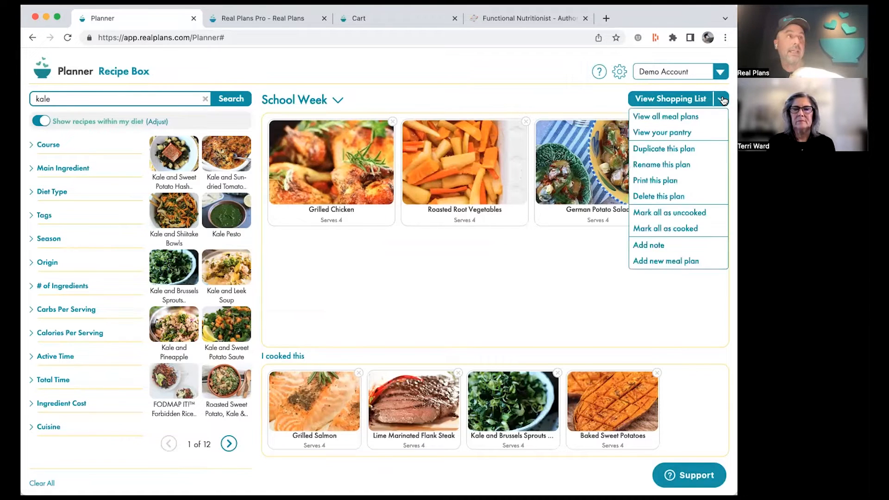
click(704, 213)
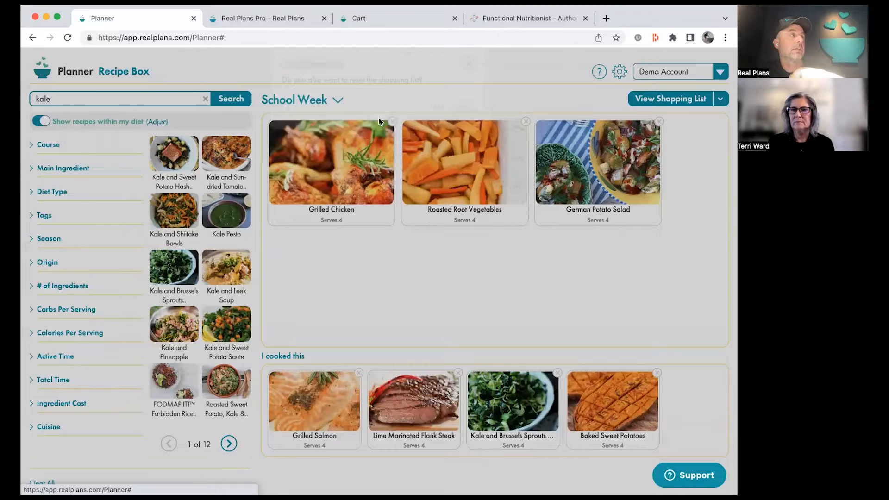
click(464, 128)
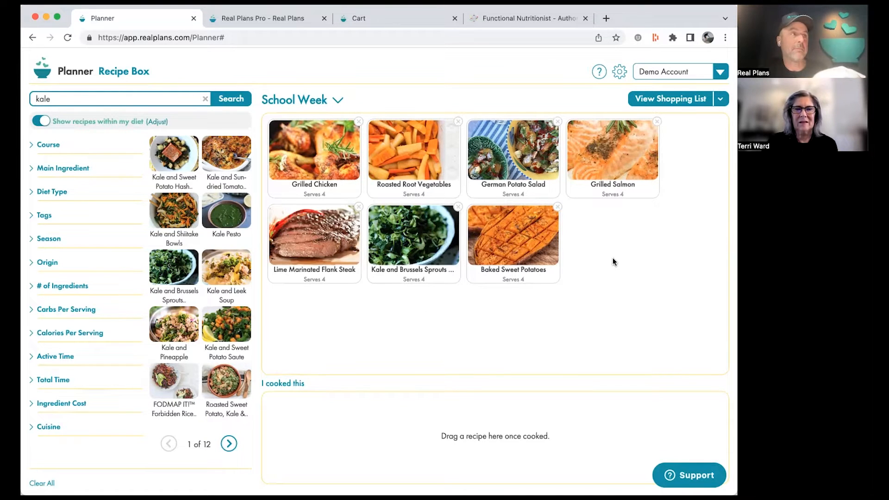
- Return from the demo account's planner to the Pro Dashboard and close the demo client's profile
click(720, 70)
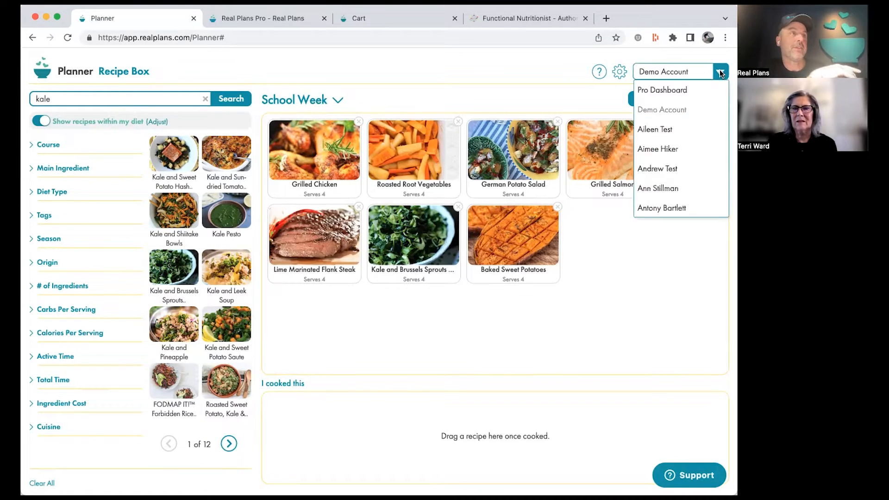
click(690, 86)
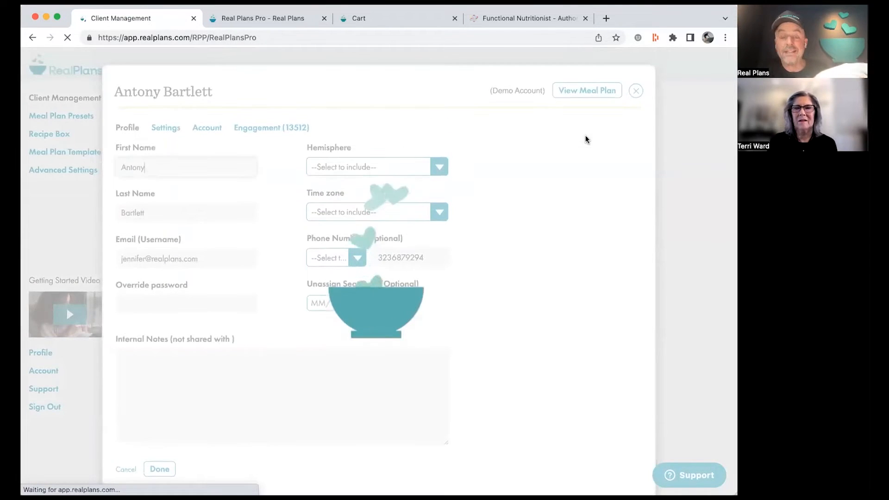
click(636, 91)
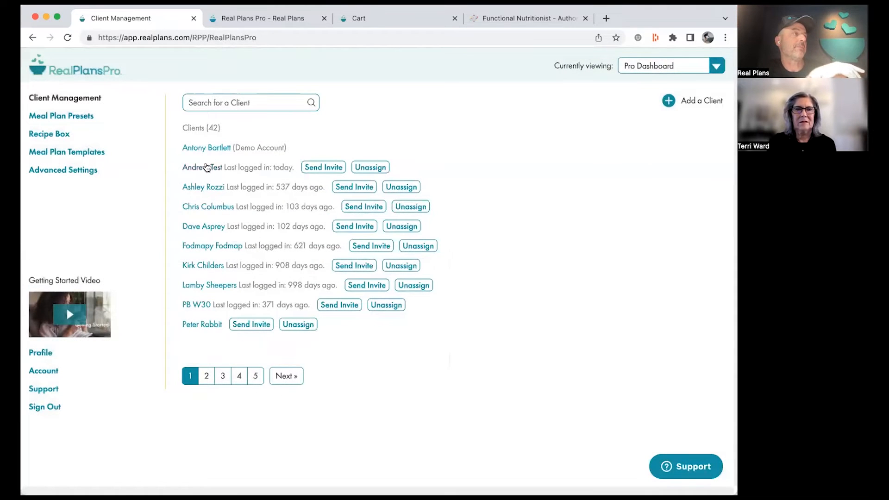
- In the second listed client's diet and schedule settings, set the number of dinners to cook to 4
click(207, 167)
click(163, 129)
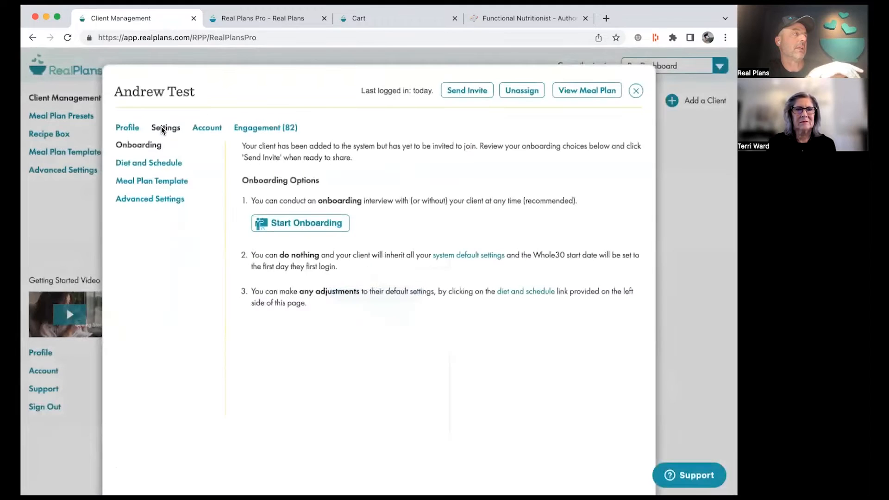
click(167, 164)
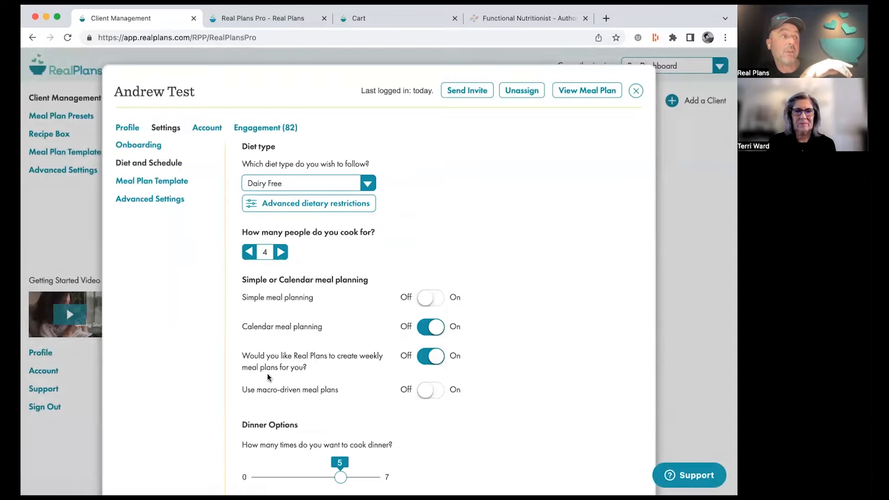
scroll(330, 377, down, 6)
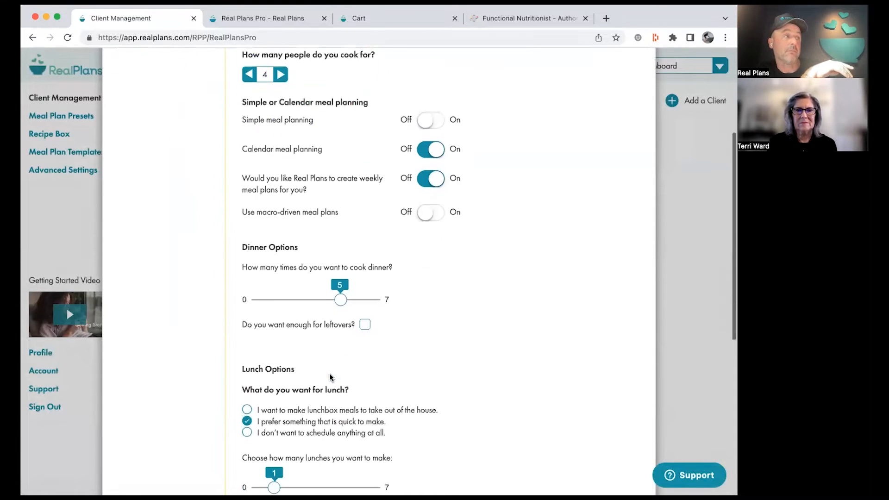
drag(342, 181, 332, 180)
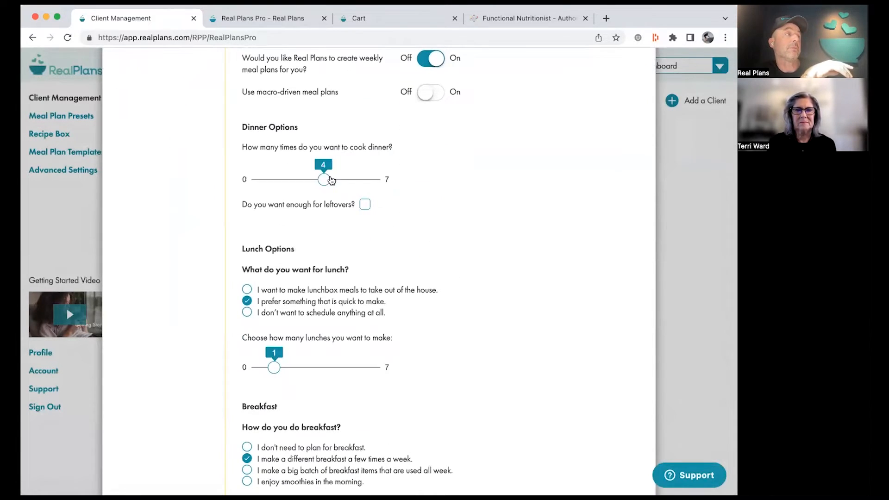
- Turn on dinner leftovers for the client and review the lunch and breakfast options
scroll(482, 246, down, 2)
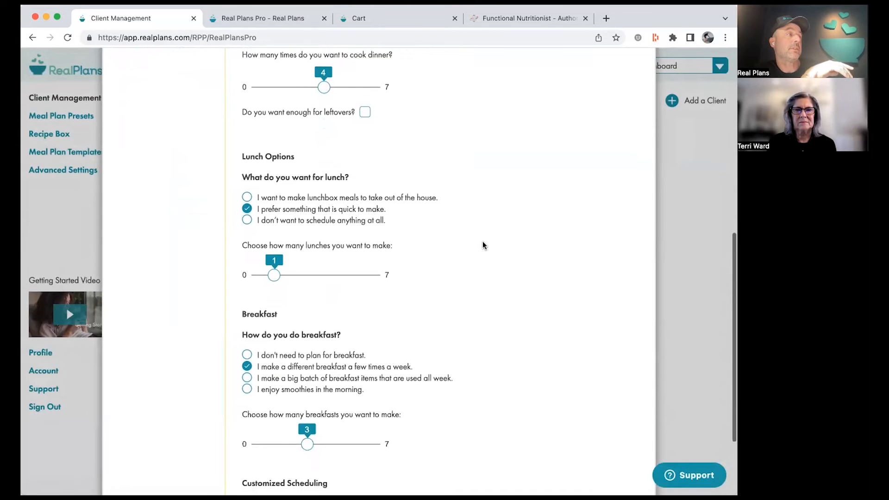
click(364, 112)
scroll(446, 242, down, 1)
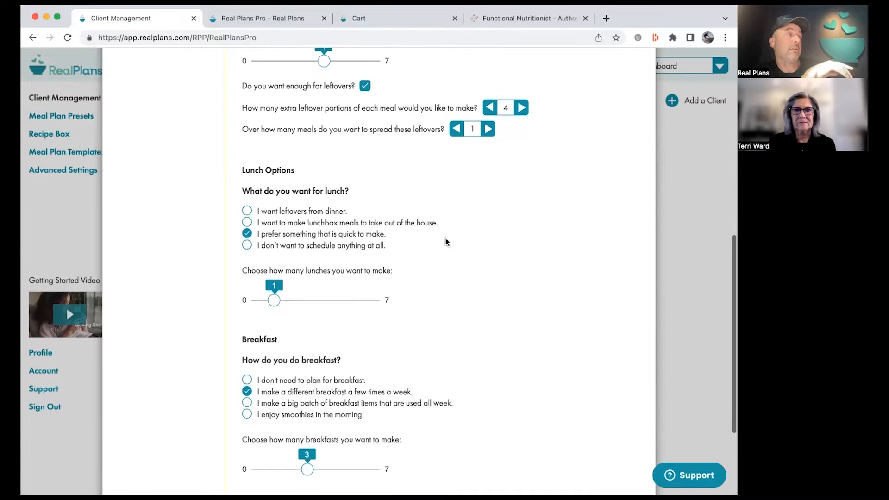
scroll(491, 240, down, 1)
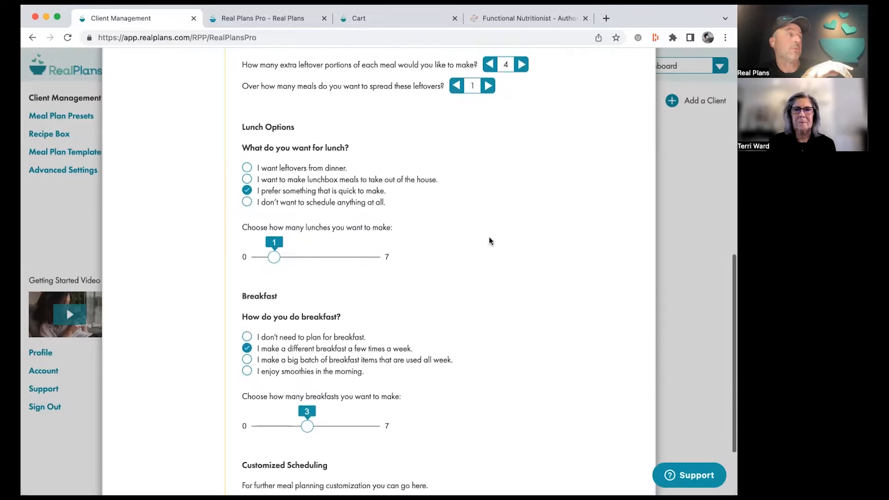
- Set the number of lunches to make to 2, save the settings, and update the client's entire current plan
drag(283, 260, 291, 259)
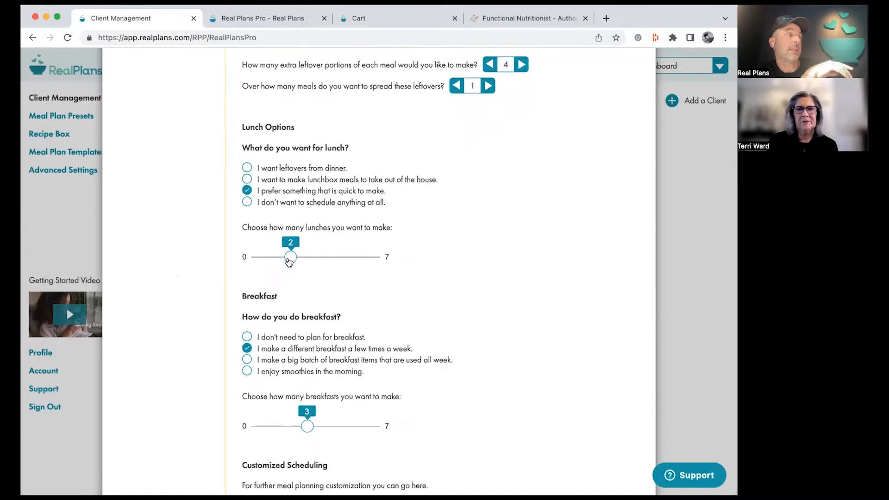
scroll(471, 291, down, 2)
scroll(471, 290, down, 1)
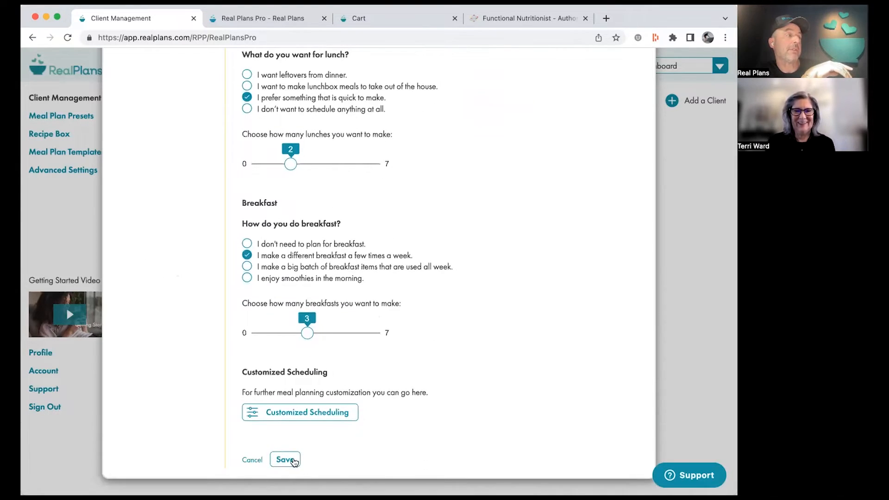
click(295, 461)
click(378, 192)
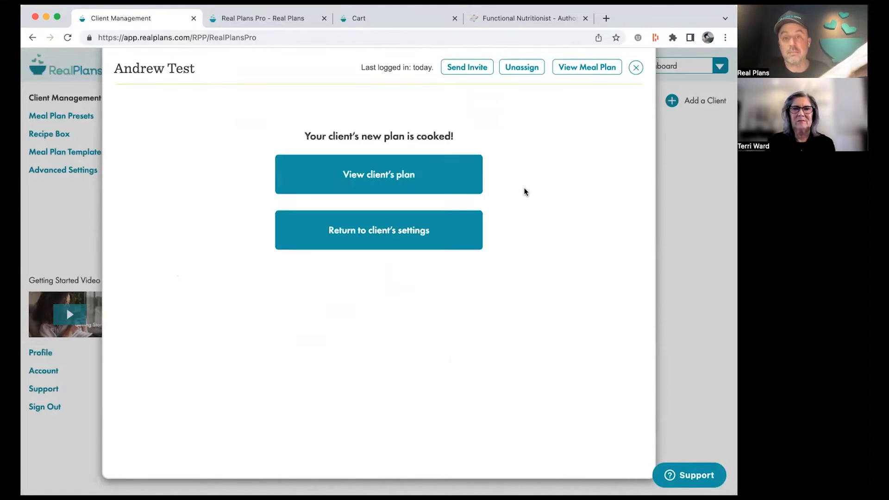
- View the client's new weekly plan with the recipe search minimized, and return to the Pro Dashboard
click(384, 188)
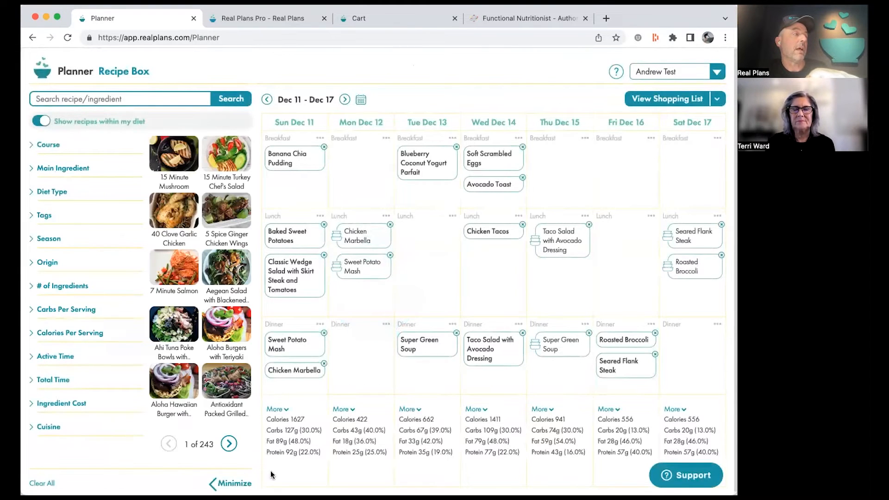
click(230, 483)
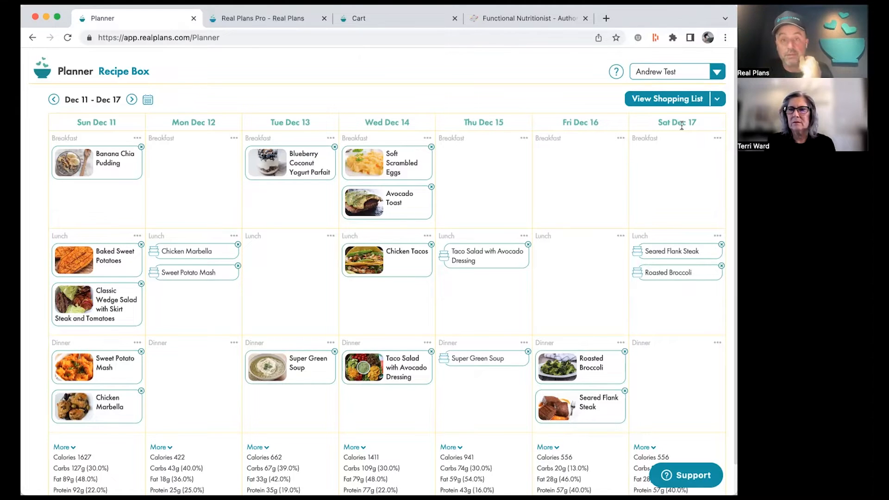
click(719, 72)
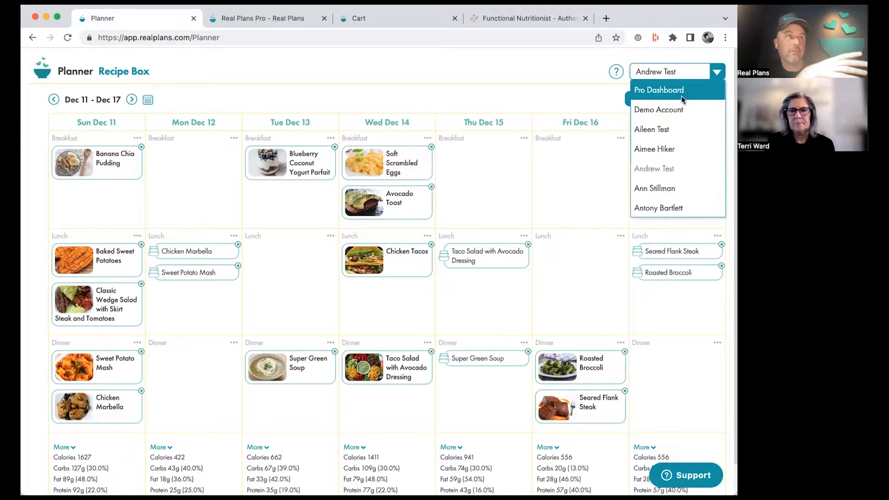
click(681, 89)
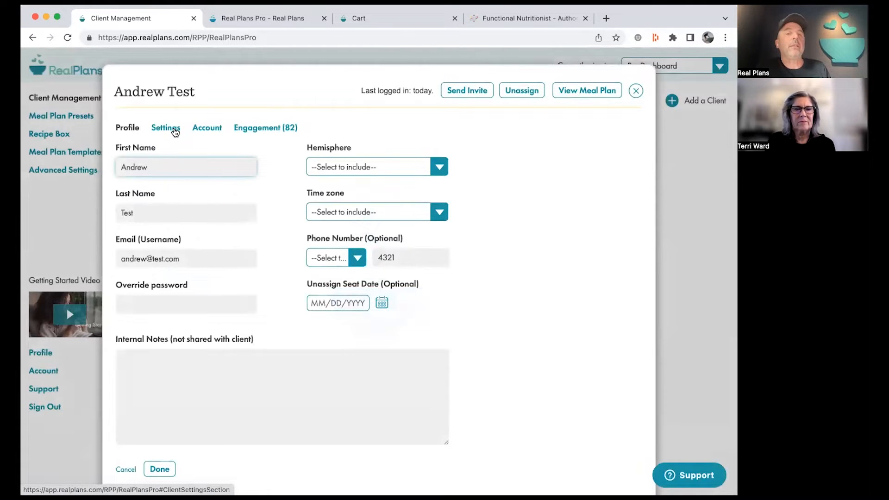
- In the client's diet and schedule settings, exclude the Pork food group through the advanced dietary restrictions
click(182, 130)
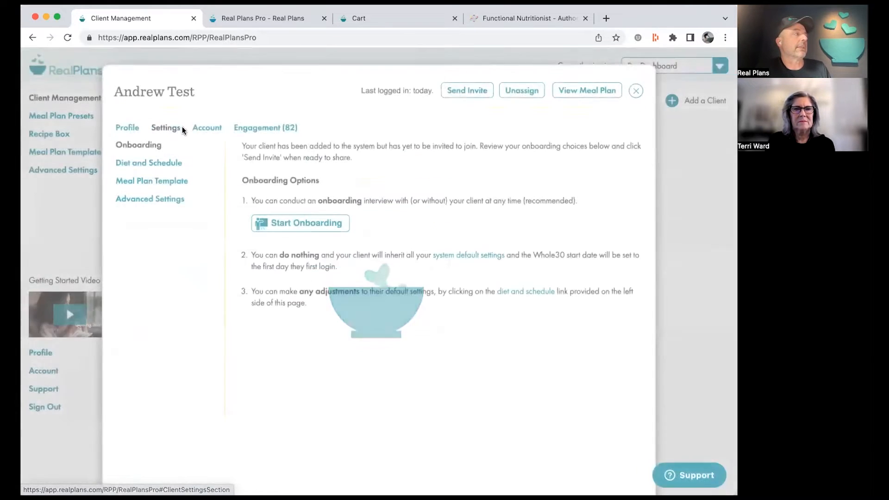
click(155, 168)
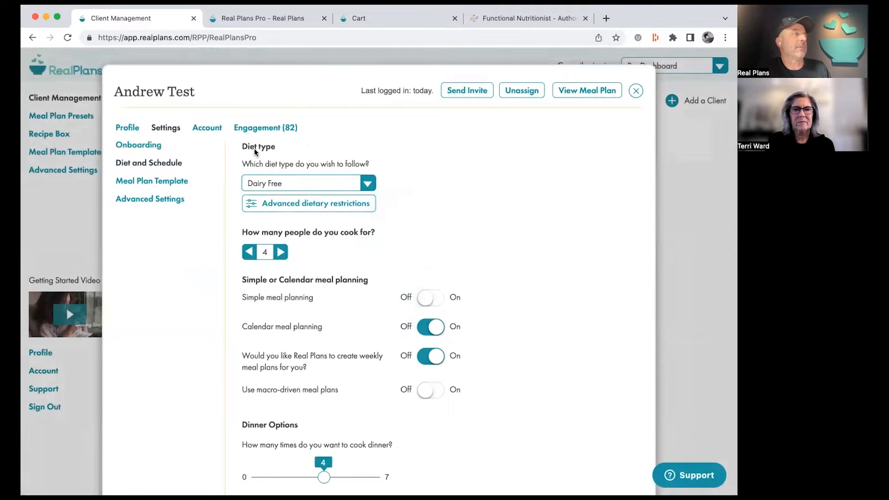
click(332, 207)
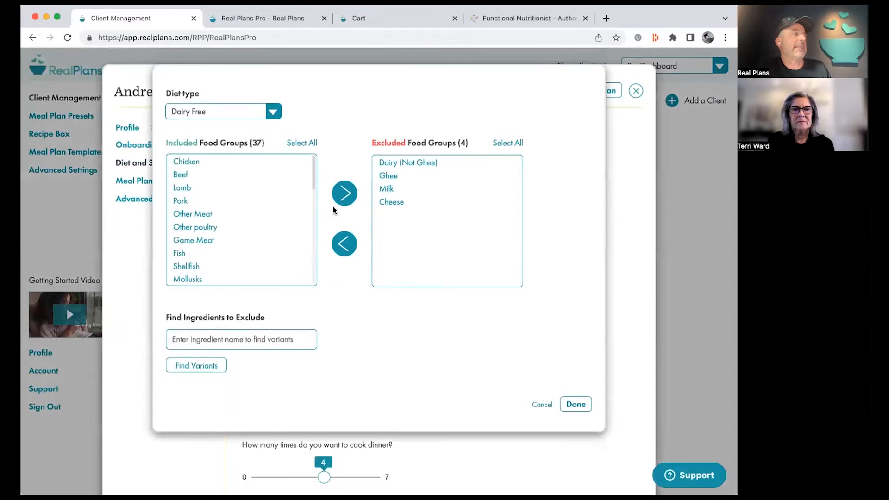
click(180, 204)
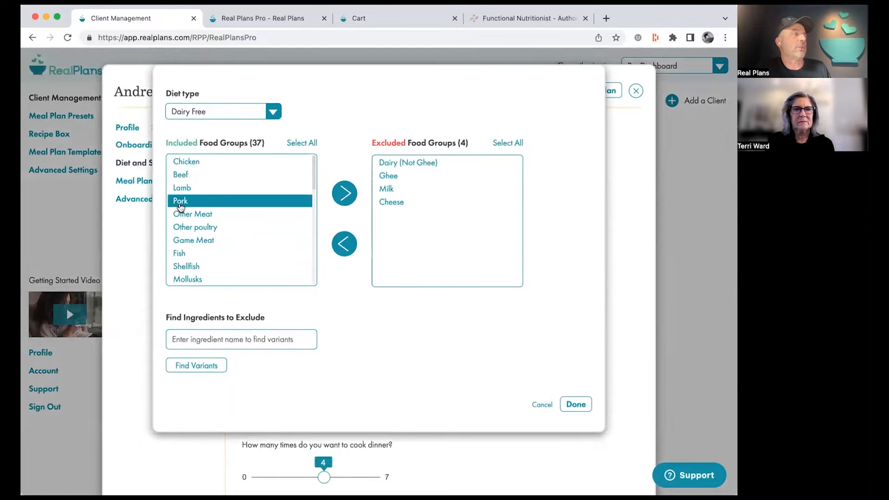
click(344, 193)
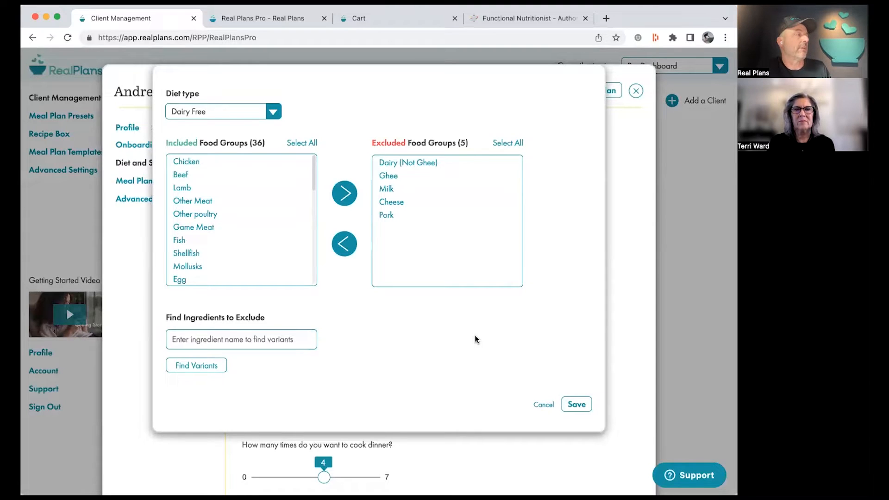
- Add the Egg food group to the client's excluded food groups
click(200, 269)
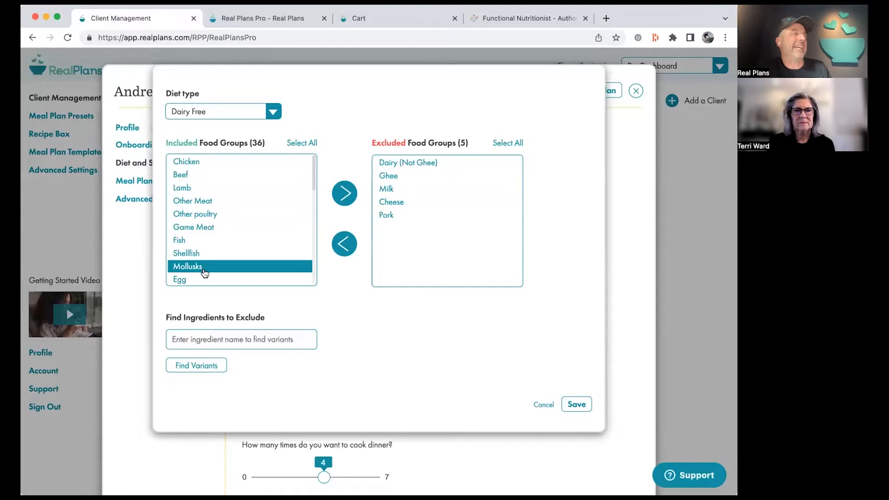
click(209, 280)
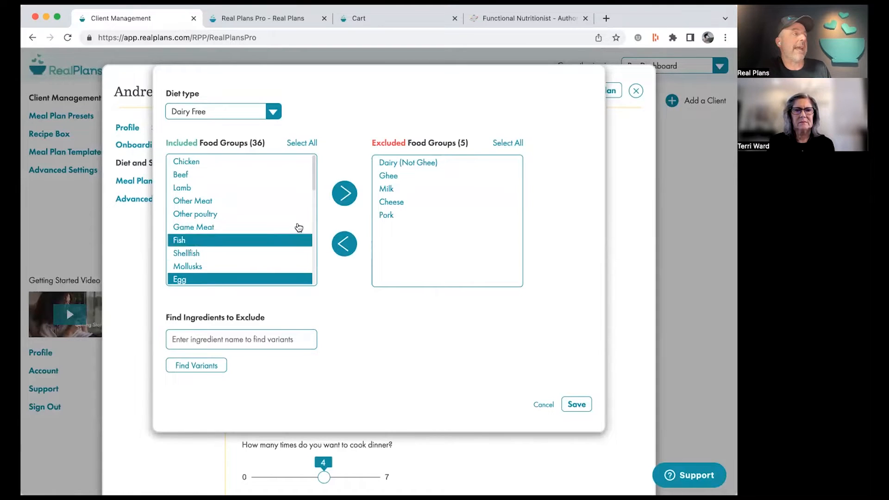
click(343, 193)
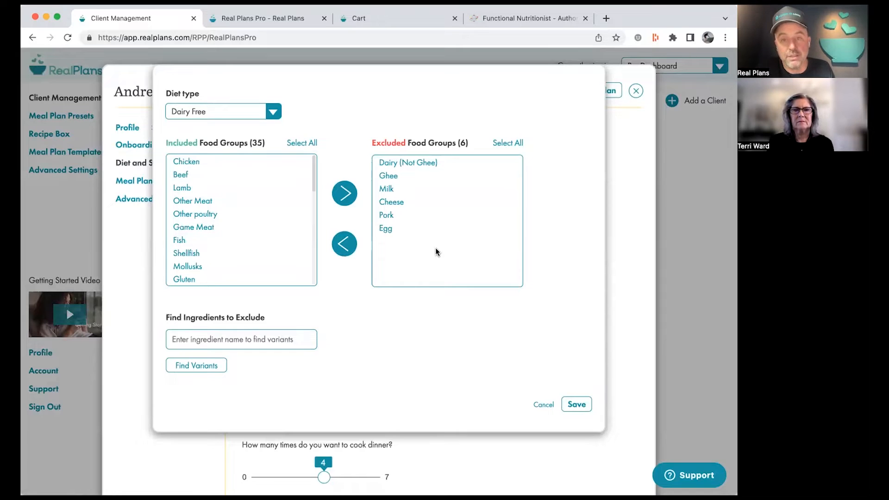
click(386, 163)
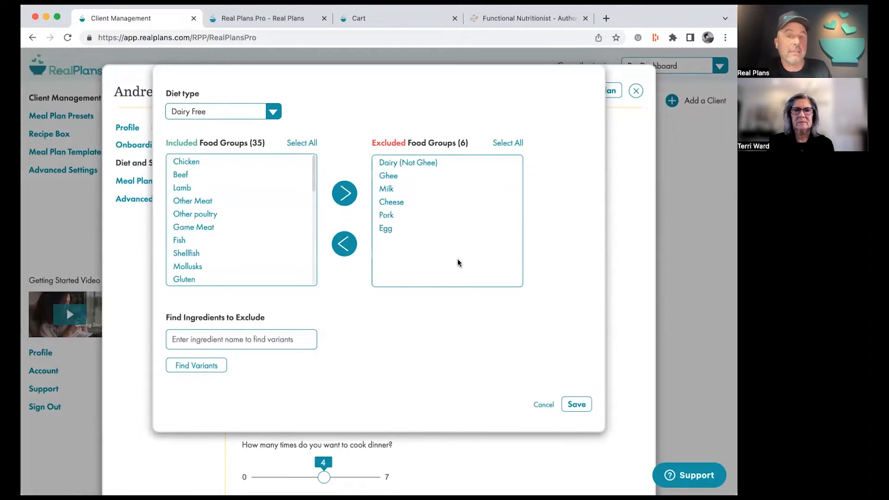
- Find the variants of asparagus, exclude all of them, and save the client's dietary restrictions
click(240, 337)
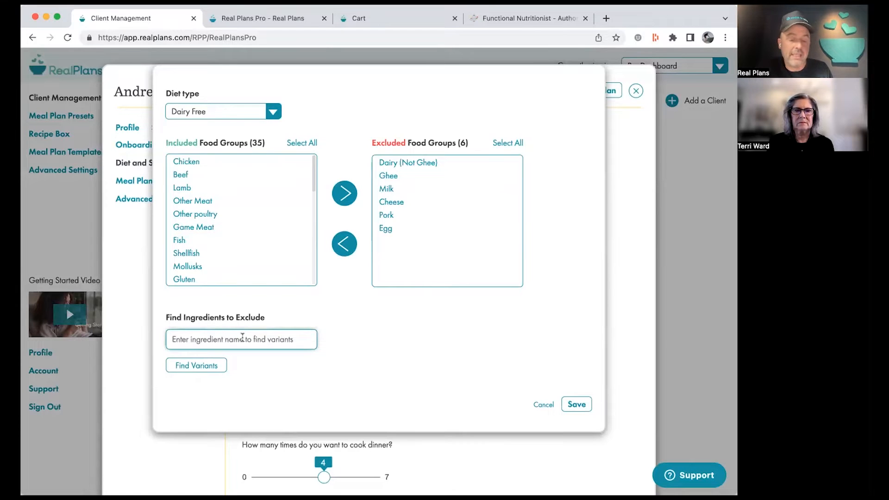
text(a)
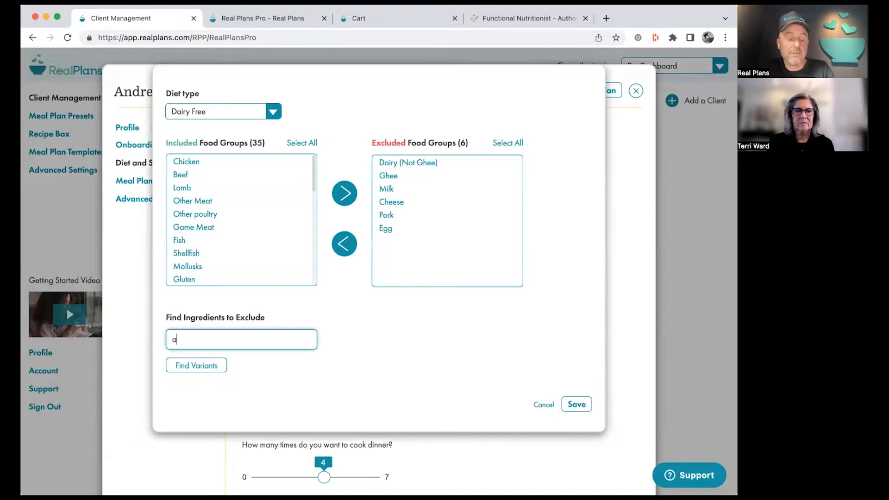
text(sparagus)
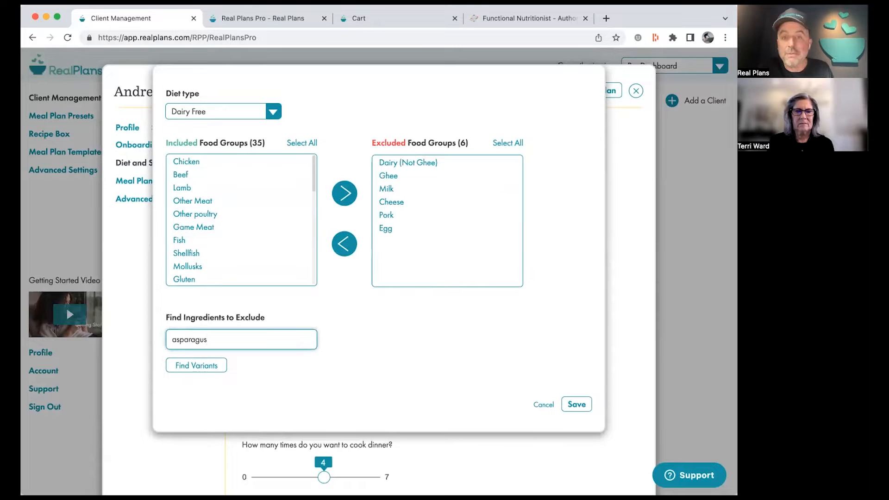
click(213, 365)
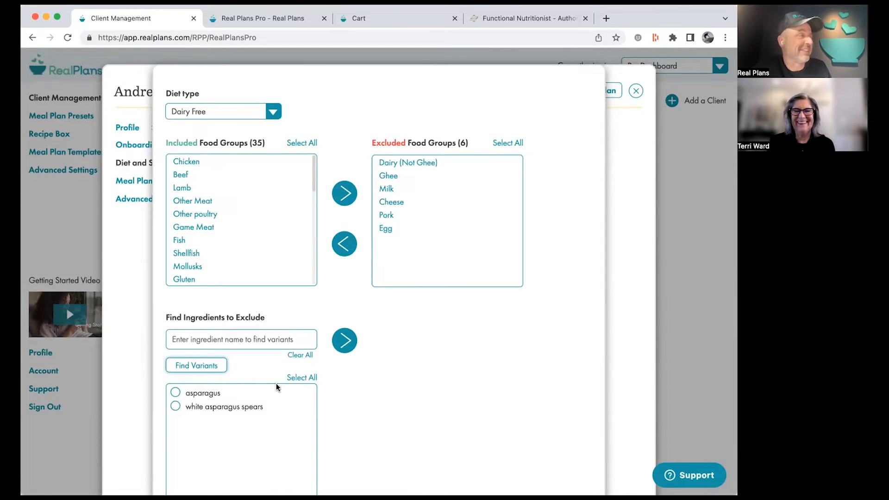
click(310, 378)
click(338, 345)
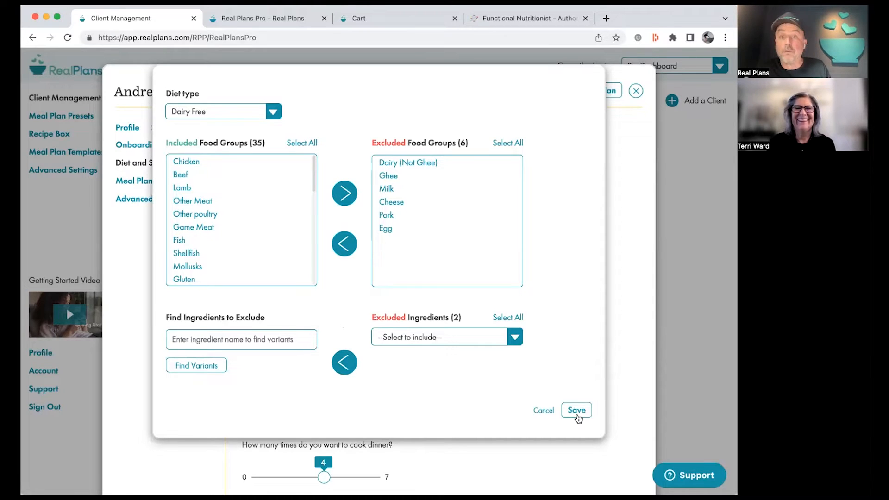
click(578, 415)
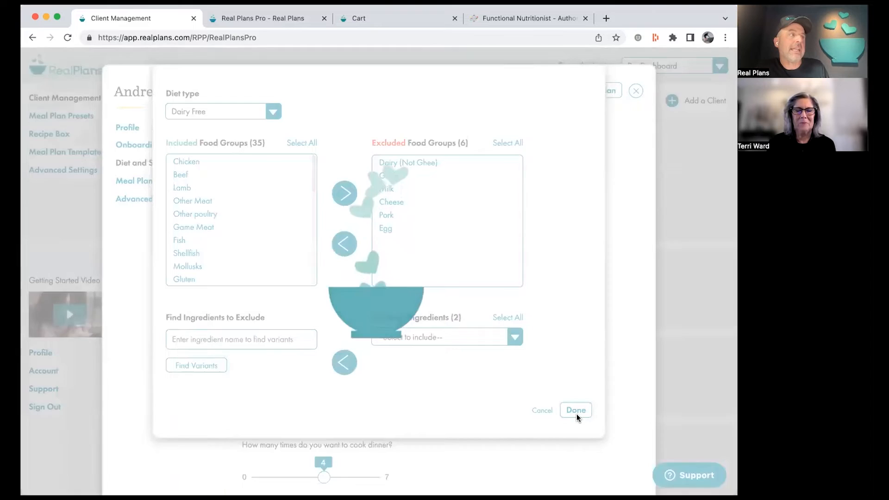
click(576, 410)
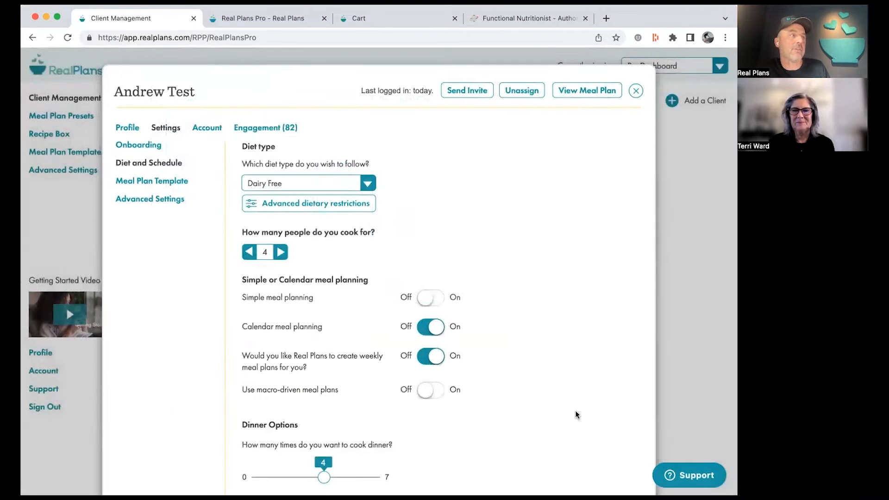
- Save the diet and schedule settings, replace all of the client's currently scheduled recipes, and return to the client's settings
scroll(569, 405, down, 15)
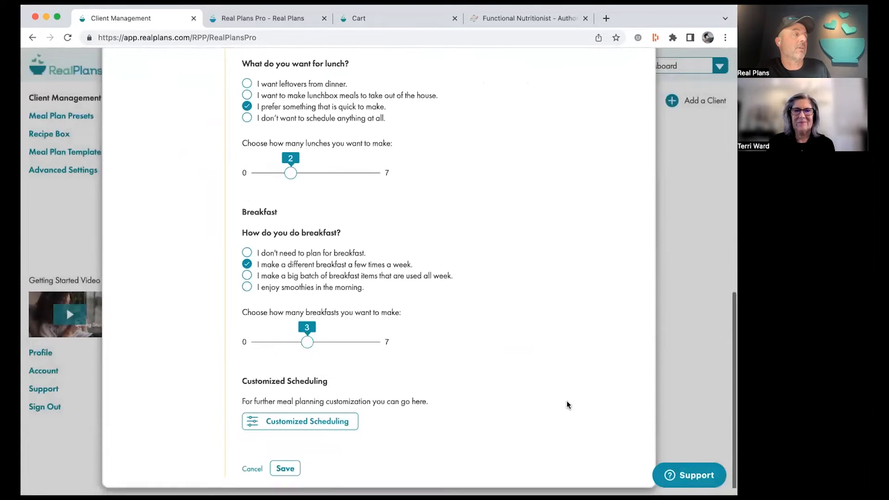
click(287, 460)
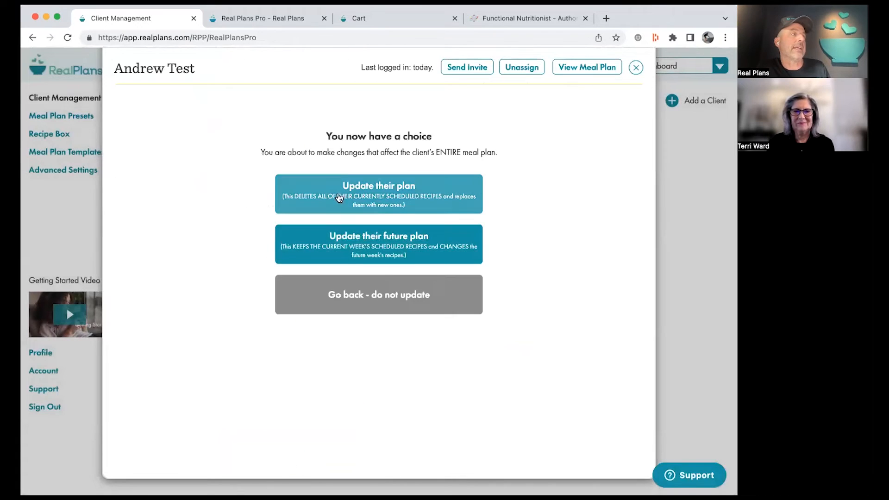
click(365, 192)
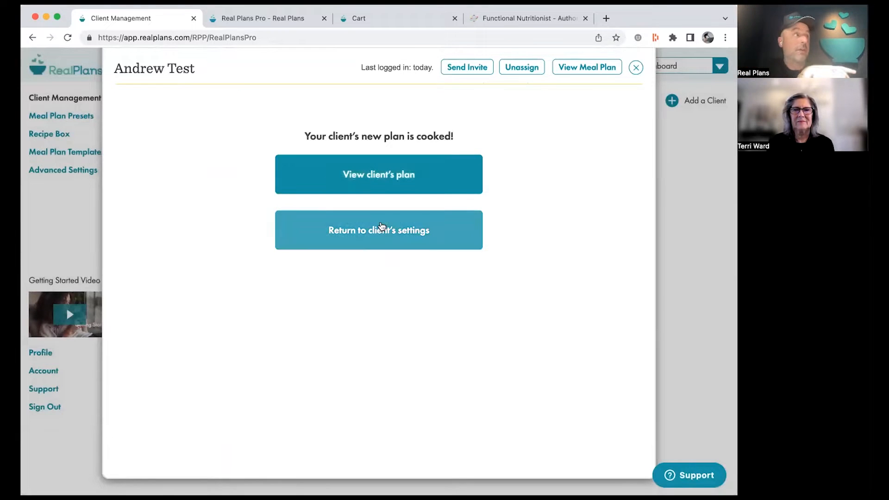
click(385, 232)
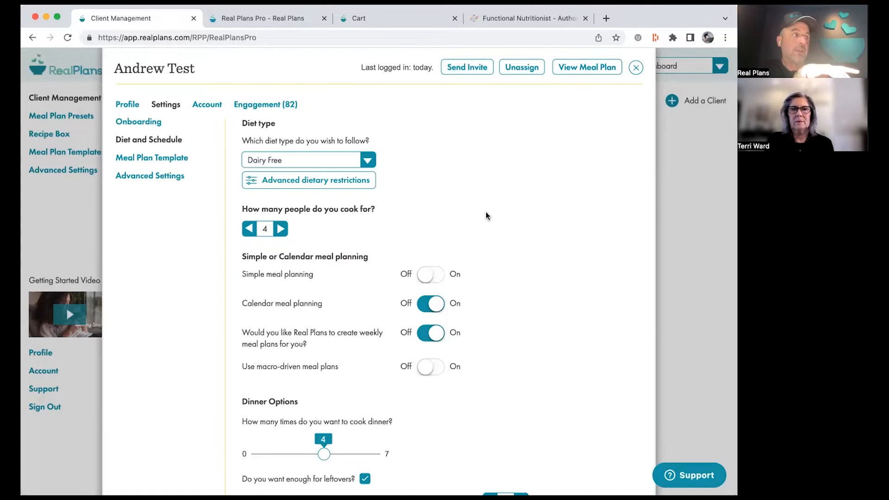
- Review the client's diet and schedule and meal plan template settings, and close the client's profile
scroll(500, 214, down, 1)
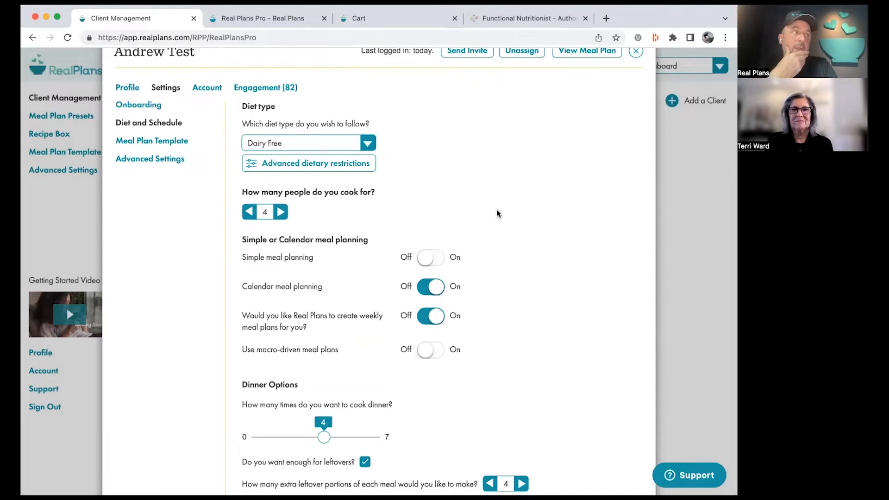
scroll(497, 214, up, 2)
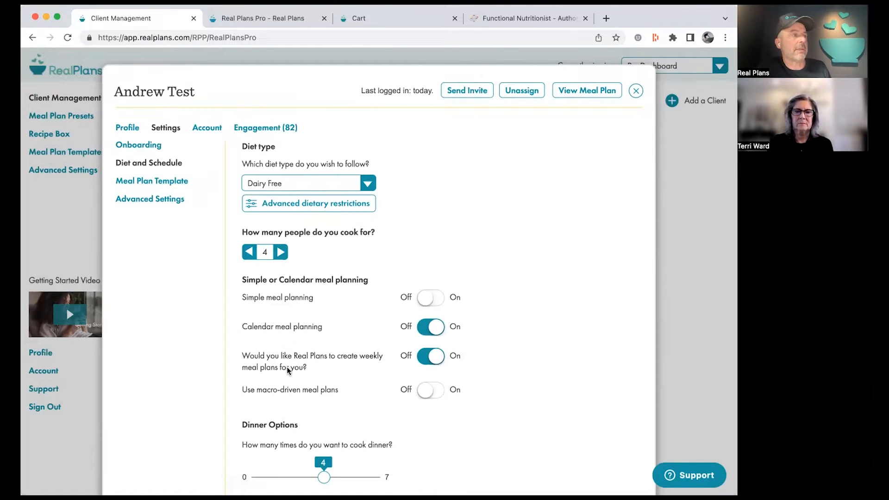
click(155, 180)
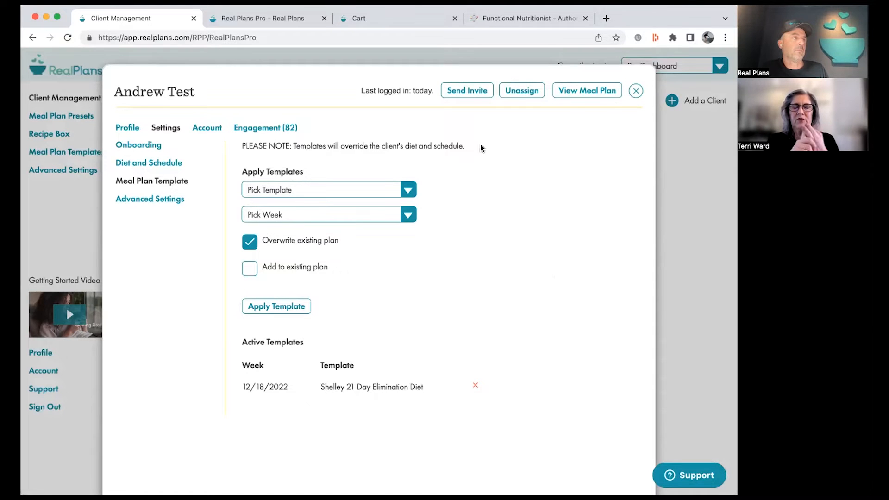
click(636, 91)
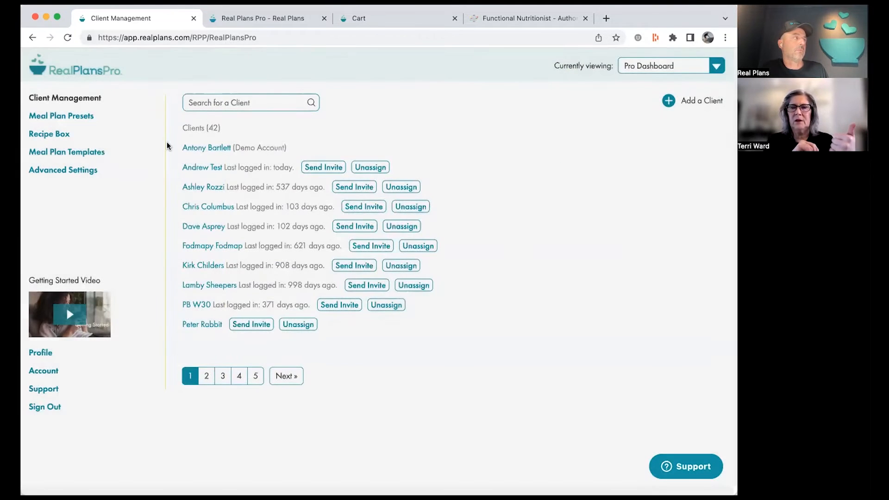
- Start adding a new meal plan template to the Pro account's meal plan templates
click(108, 155)
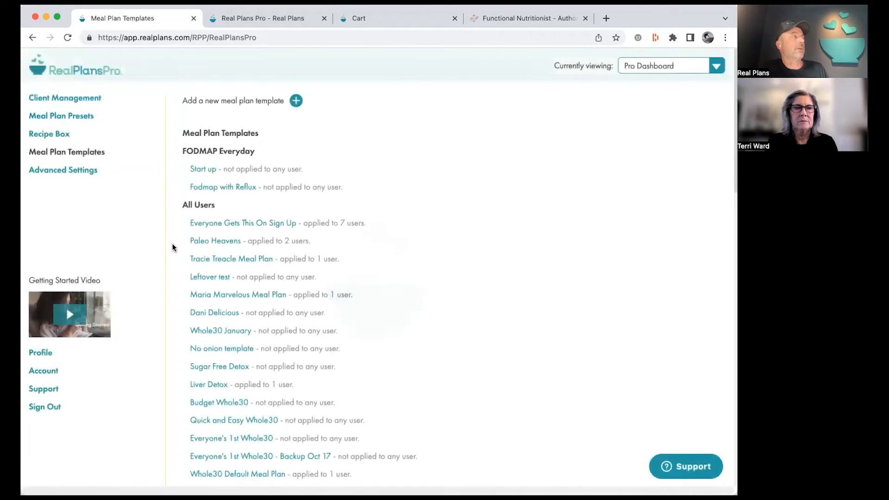
click(297, 101)
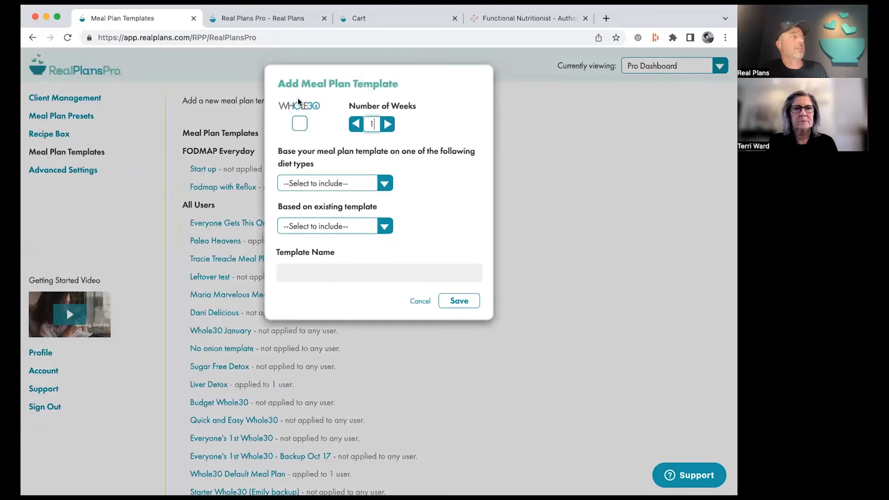
- Try a length of 4 weeks for the new meal plan template and set it back to 1
click(387, 124)
click(388, 123)
click(388, 124)
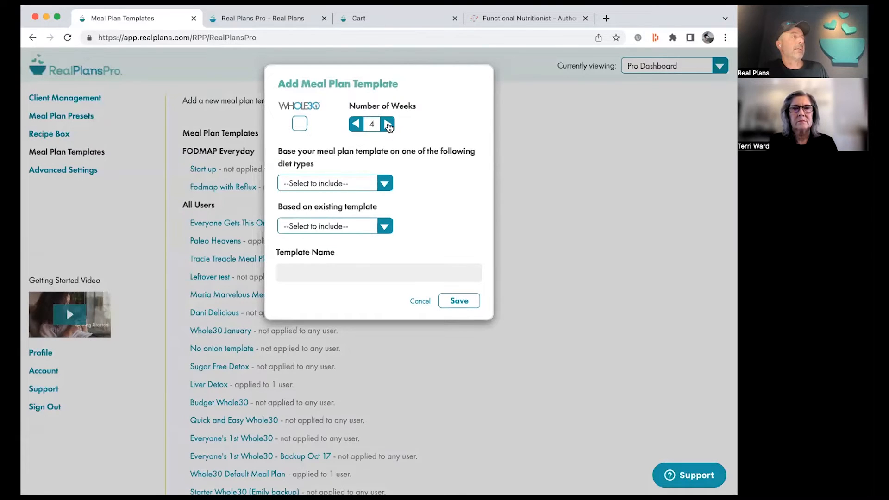
click(355, 124)
click(355, 124)
click(355, 124)
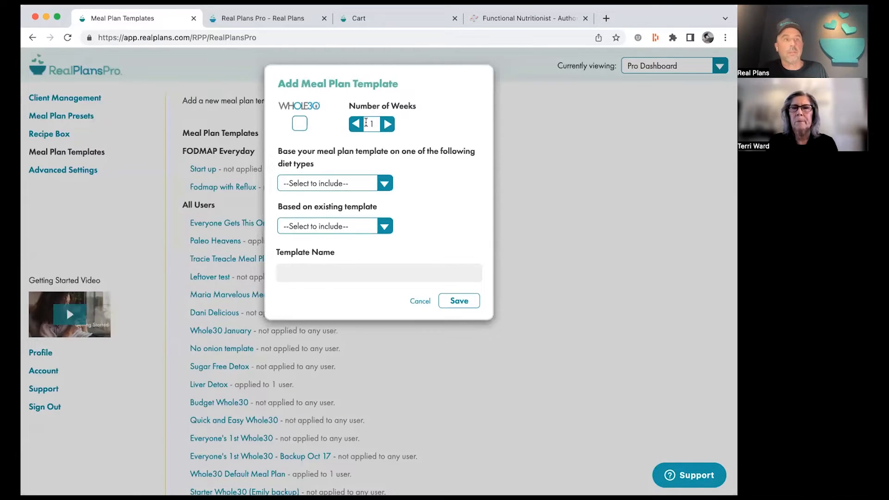
- Set the new meal plan template's length to 4 weeks and base it on the Paleo - Auto-Immune (AIP) diet type
click(386, 126)
click(386, 126)
click(386, 126)
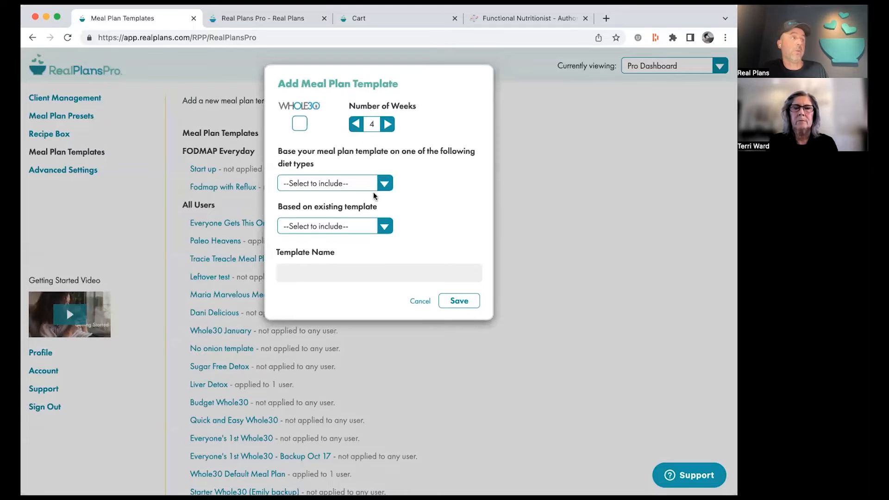
click(386, 226)
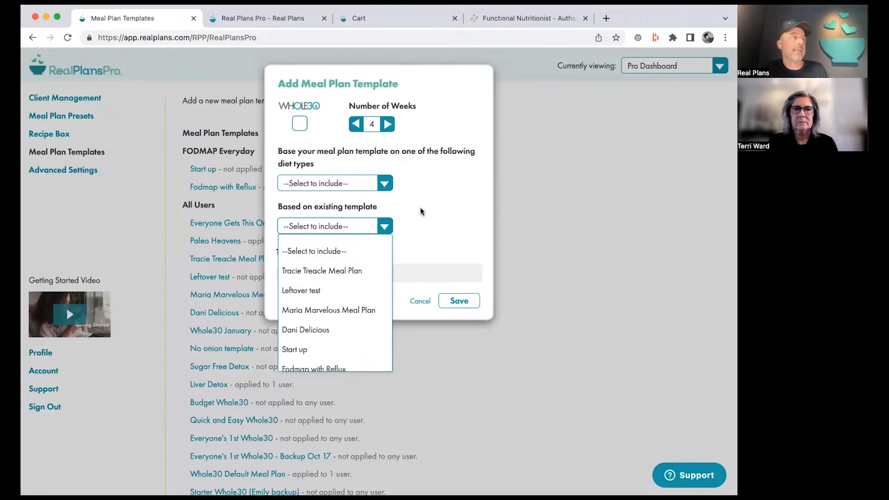
click(383, 182)
click(382, 181)
scroll(352, 266, down, 5)
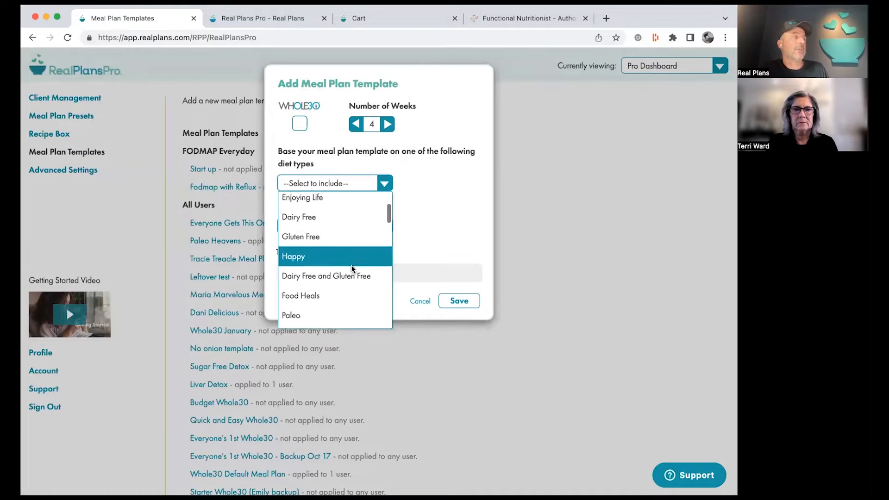
scroll(353, 269, down, 2)
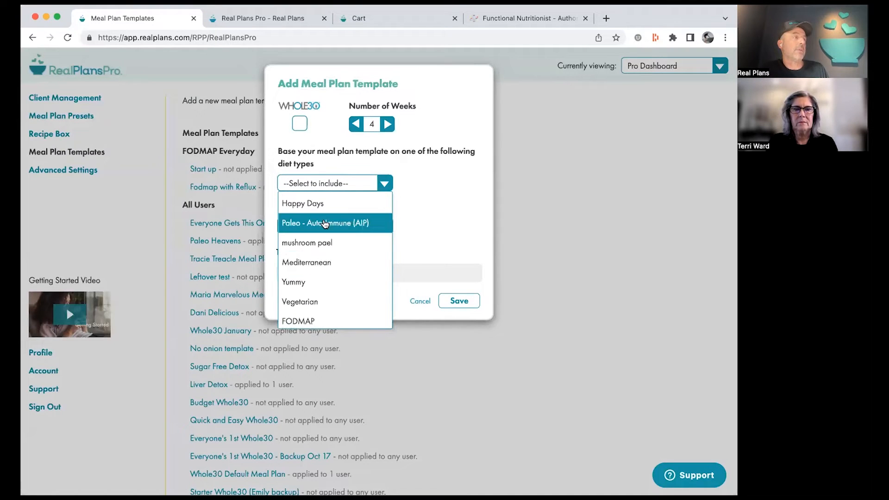
click(368, 223)
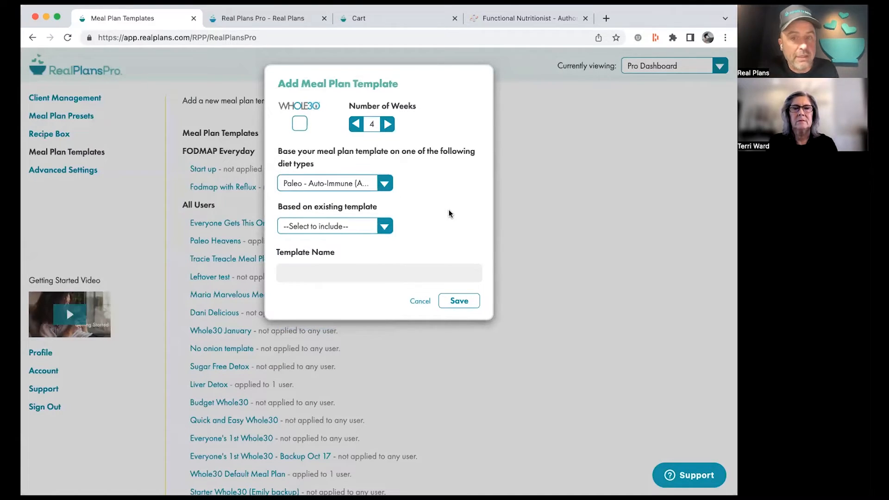
- Name the template with the nutritionist's first name followed by "AIP Template" and save it
click(357, 274)
text(Terr)
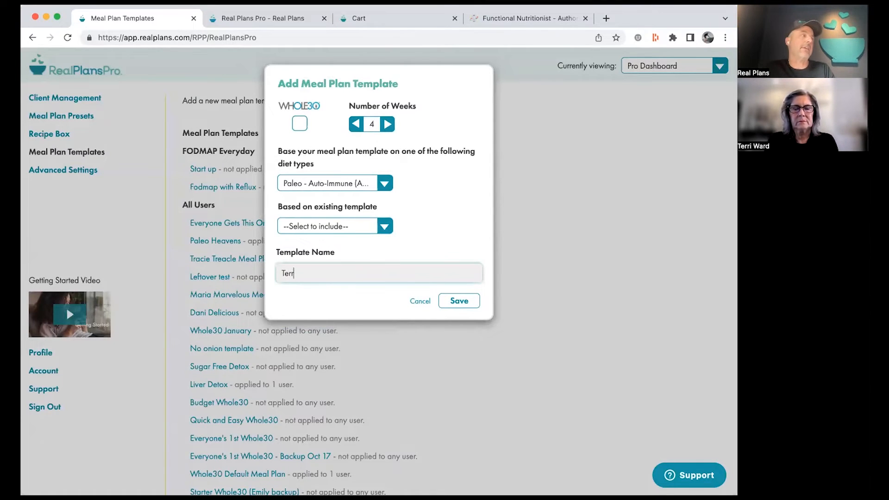
text(y AIP T)
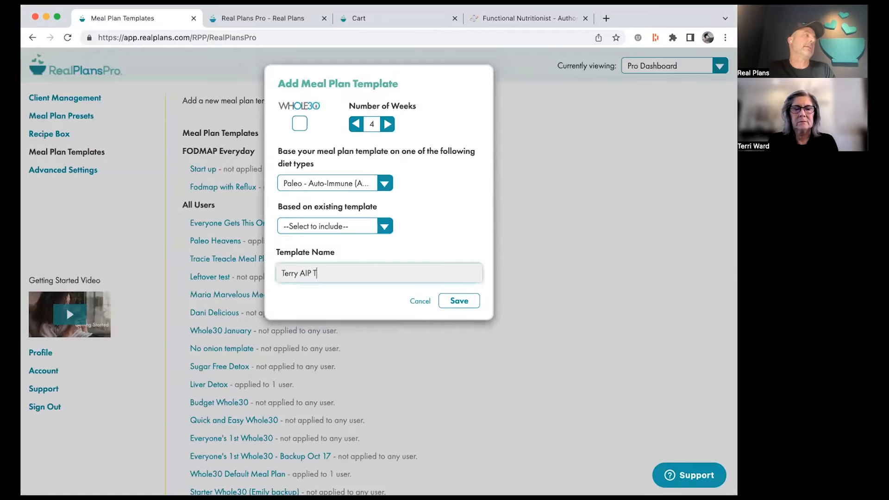
text(empate)
key(BackSpace)
key(BackSpace)
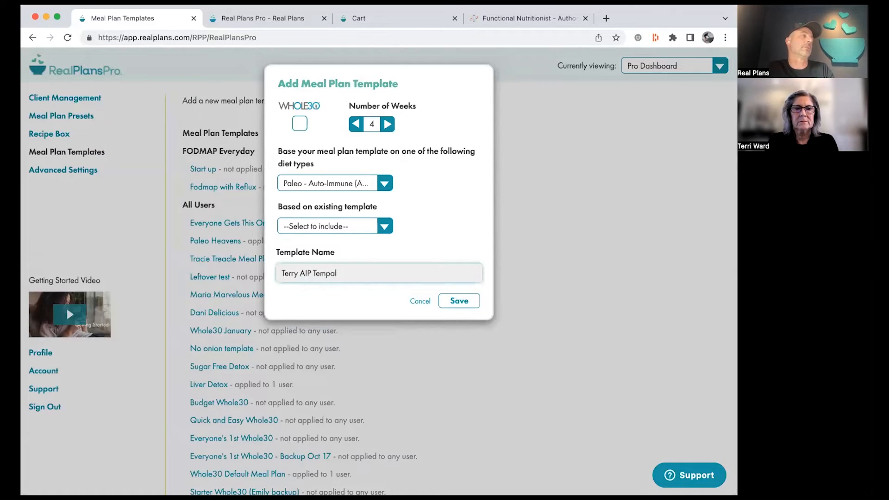
key(BackSpace)
text(late)
click(477, 302)
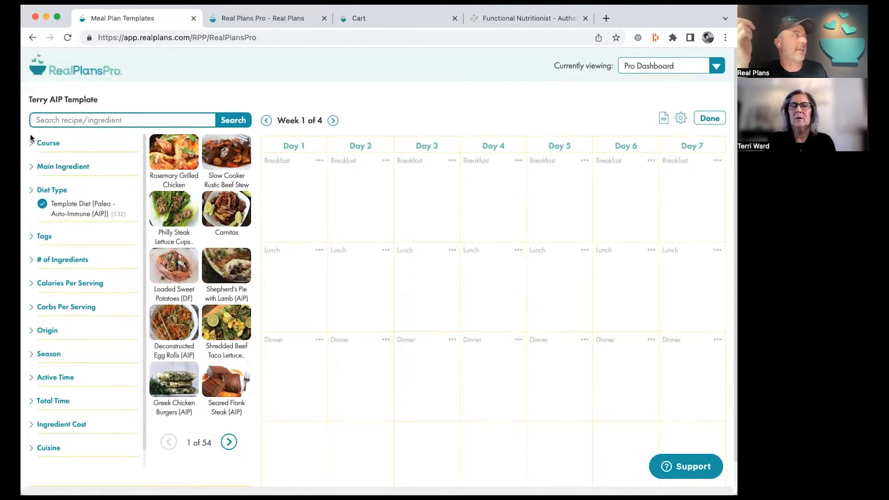
- Add Rosemary Grilled Chicken to the Day 2 lunch and Slow Cooker Rustic Beef Stew to the Day 4 lunch of Week 1
drag(163, 170, 362, 273)
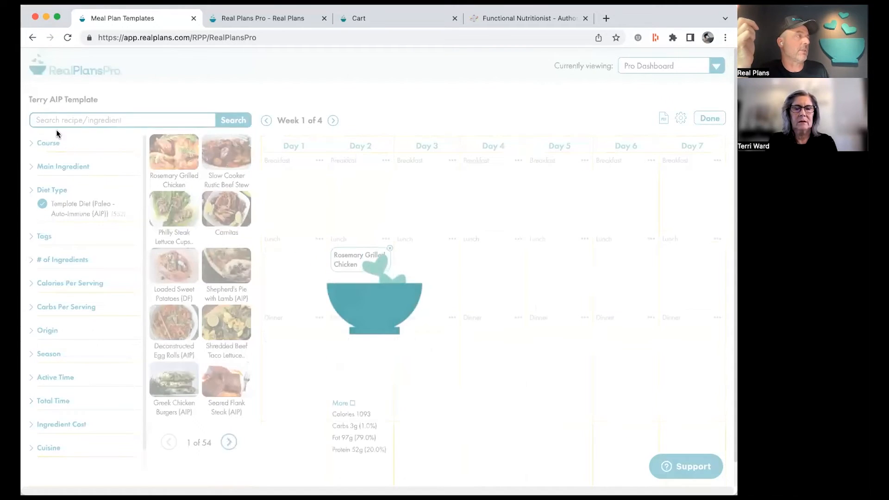
drag(213, 167, 498, 287)
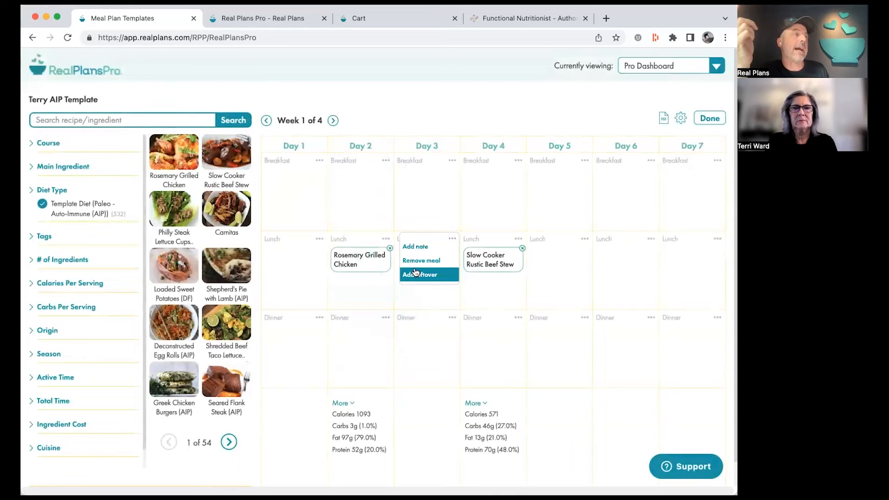
- Add the note "Don't forget to take your supplements" to the Day 3 lunch
click(452, 239)
click(415, 247)
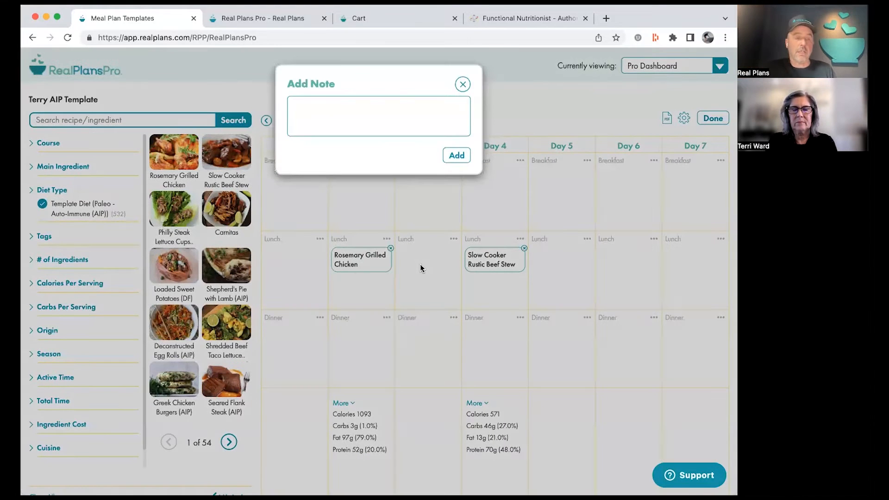
click(353, 123)
text(D)
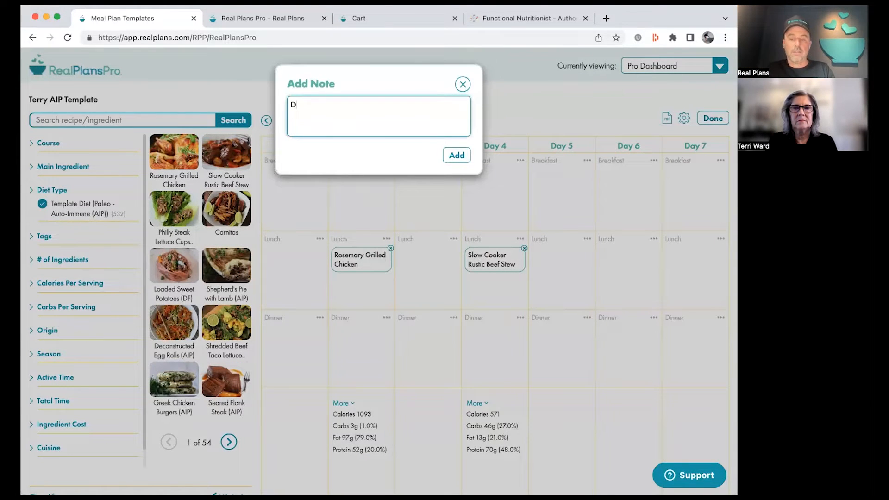
text(on't forget to t)
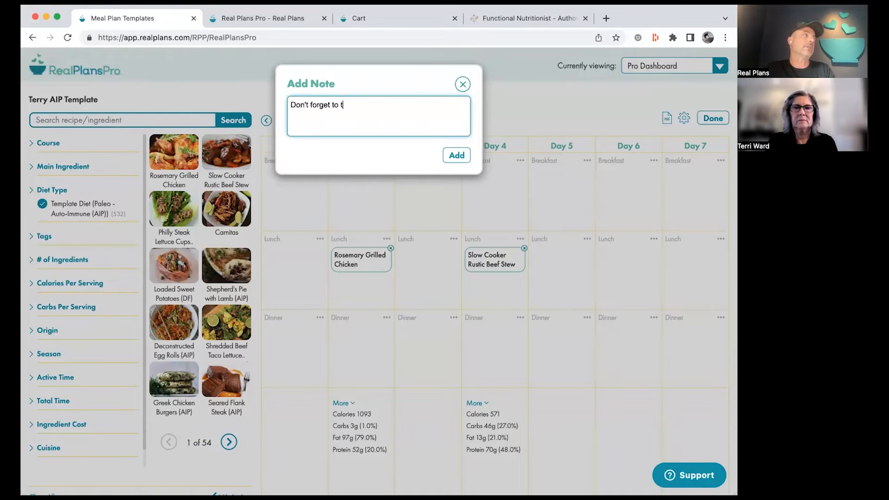
text(ake your supplements)
key(Return)
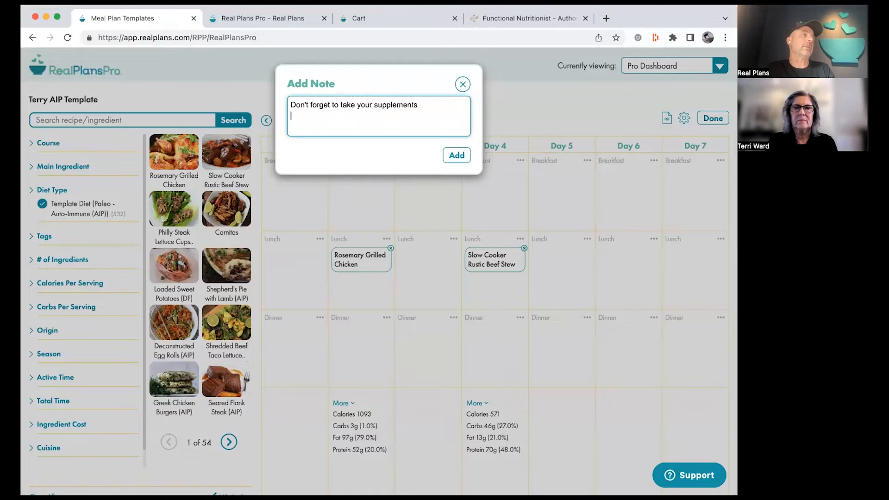
click(453, 155)
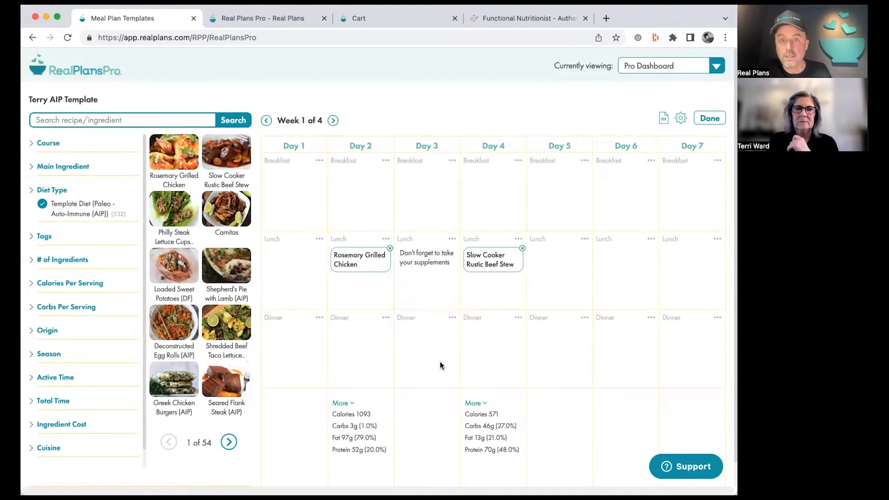
- Open the template's print options and set the template title to "AIP Meal Plan"
click(663, 120)
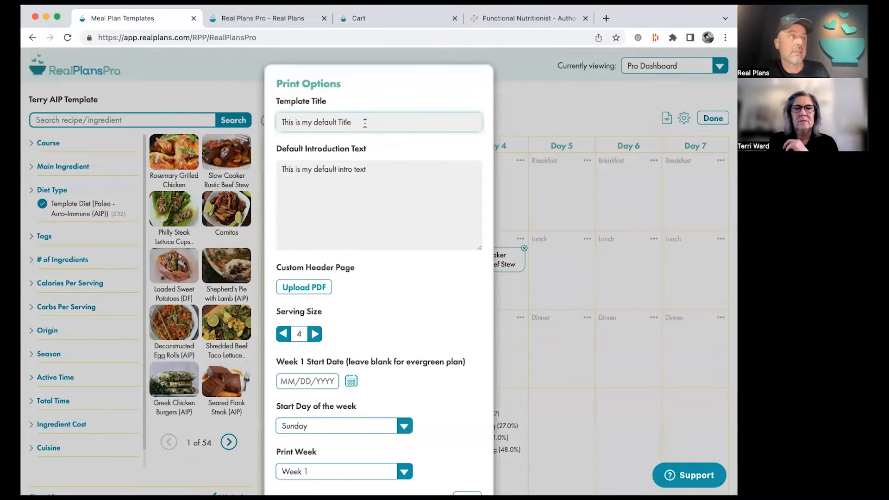
drag(364, 122, 254, 123)
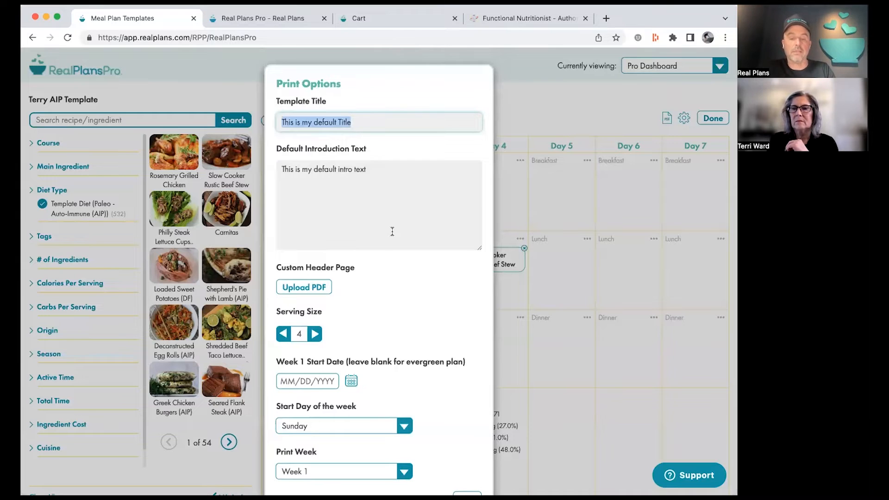
text(AIP)
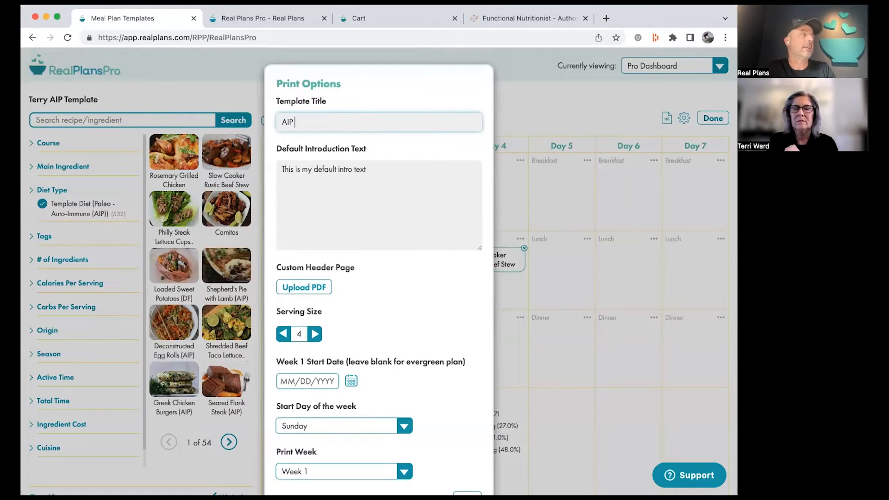
text( M)
key(BackSpace)
key(BackSpace)
text(Meal Plan)
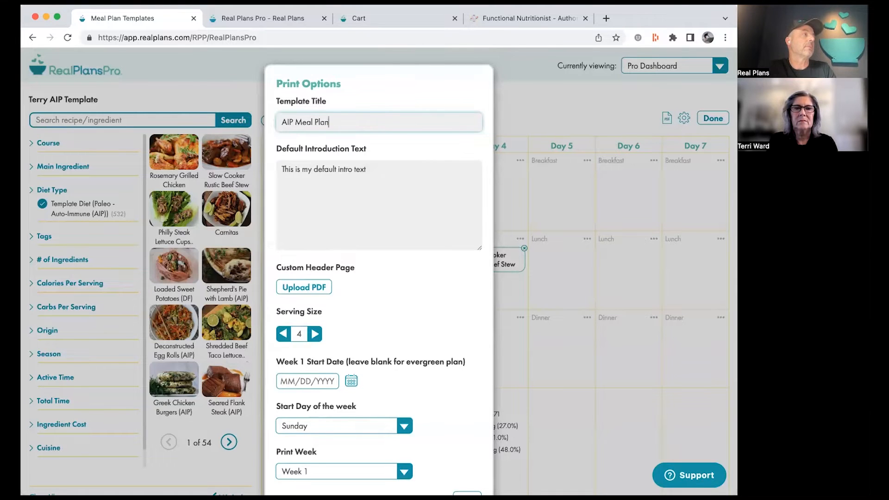
- Replace the default introduction text with "Here is a great way to start out with your AIP diet."
drag(380, 171, 276, 158)
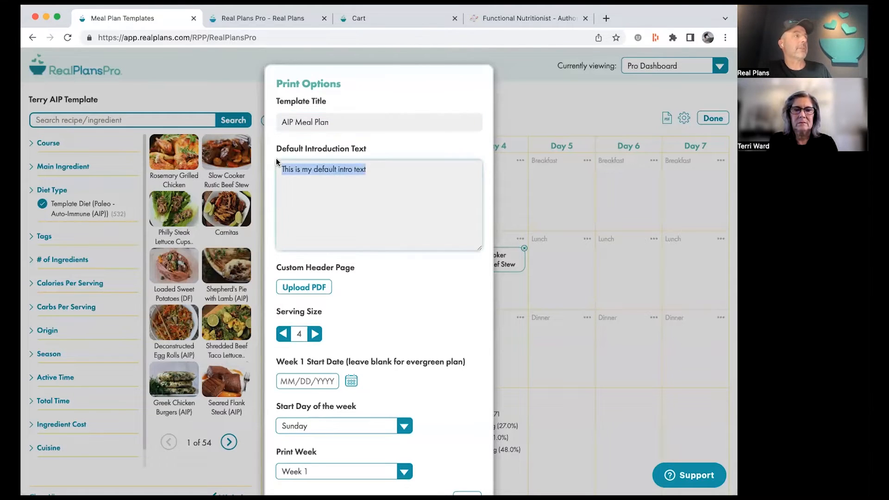
text(Here is a g)
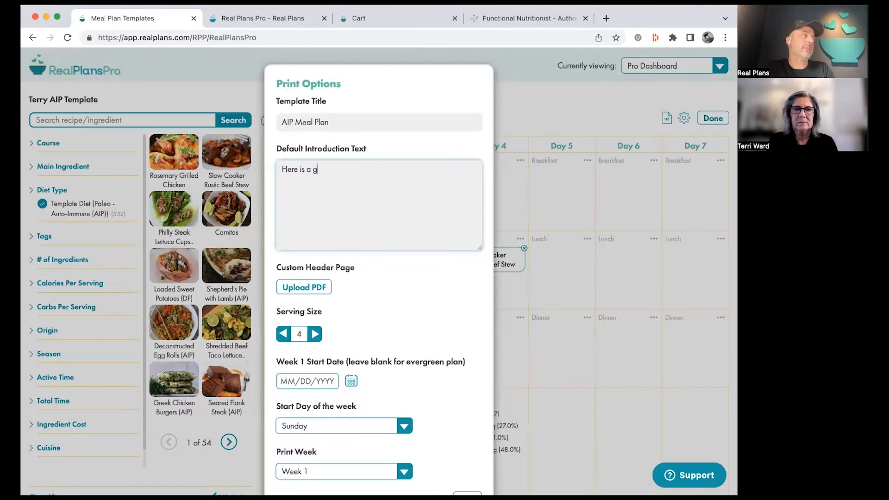
text(reat way to start)
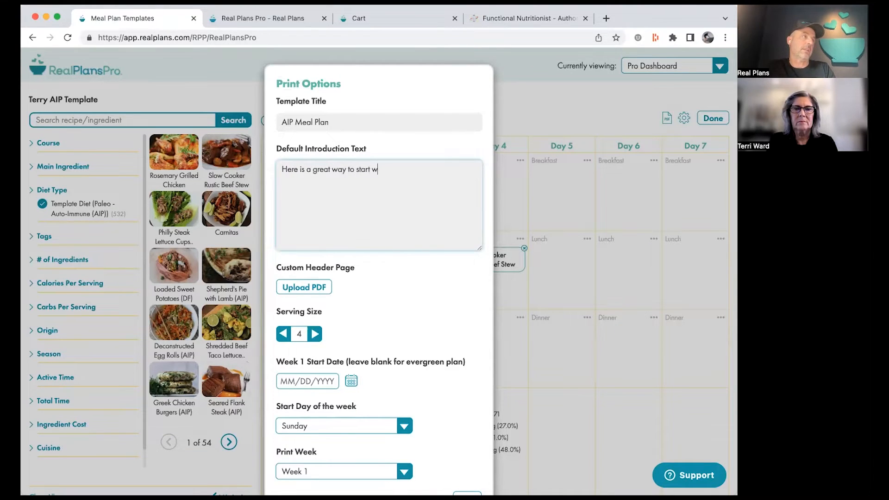
text( out with your )
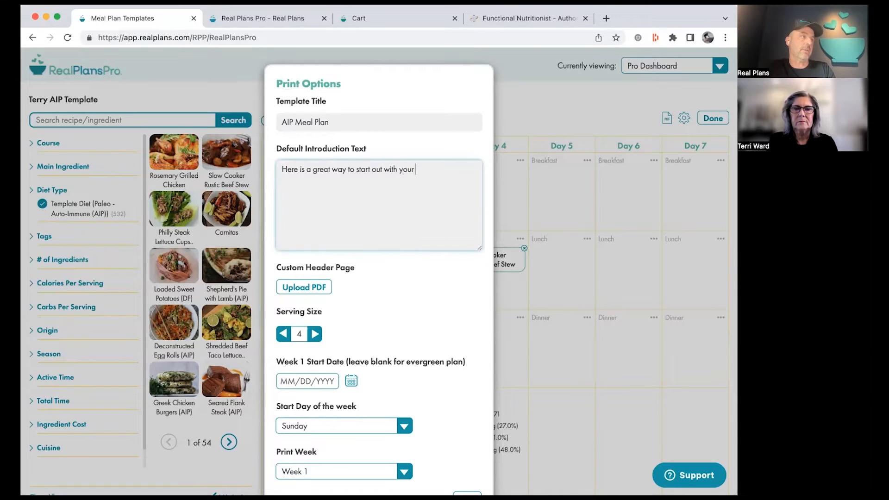
text(AIP diet.)
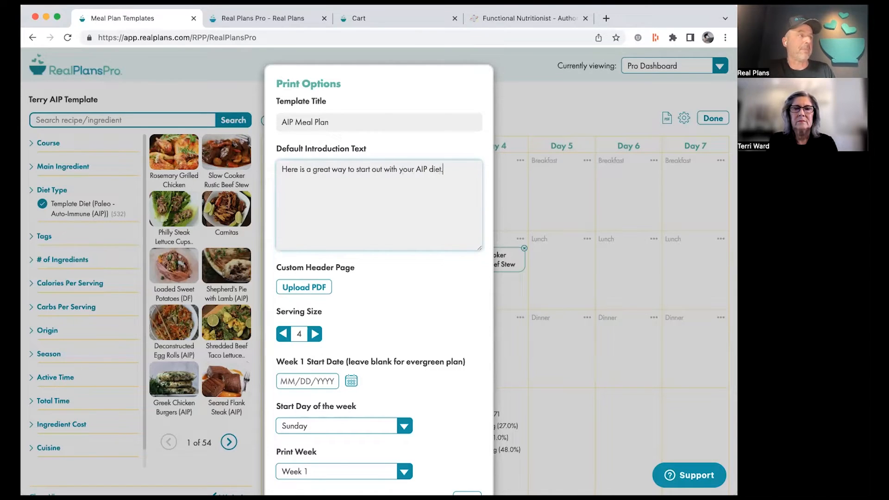
- Keep Week 1 as the print week and print the meal plan to PDF
scroll(392, 285, down, 2)
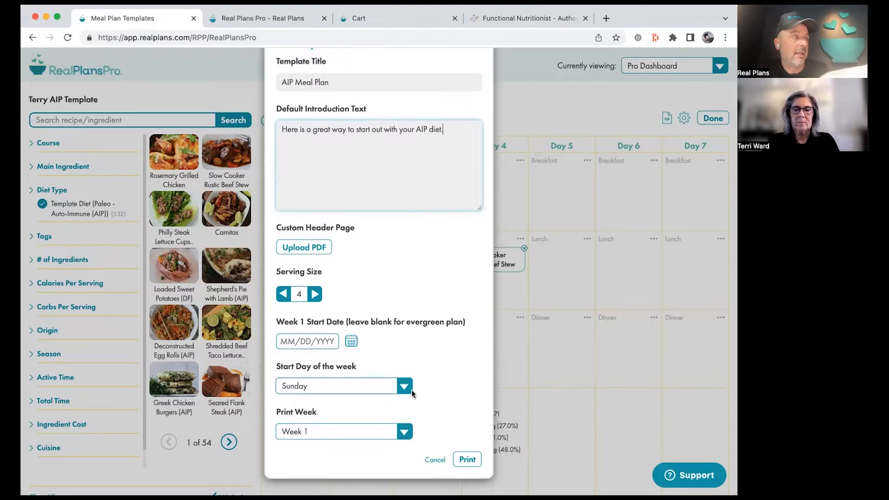
click(404, 433)
click(404, 433)
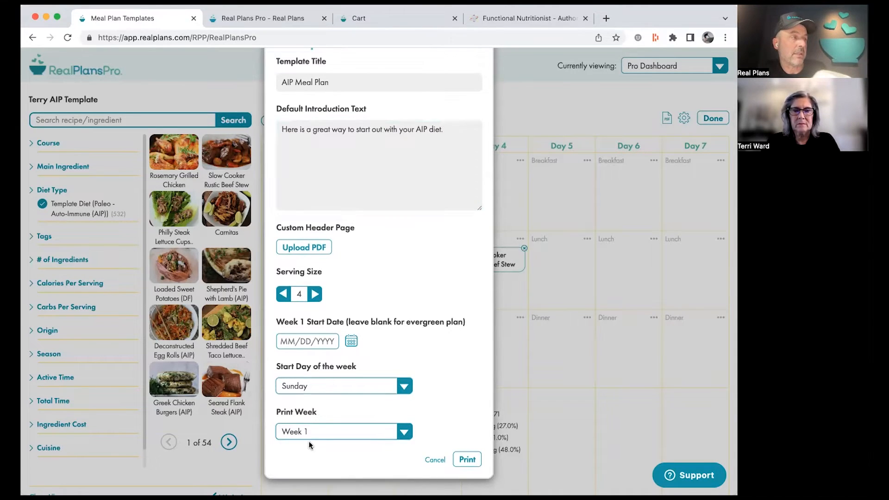
click(467, 459)
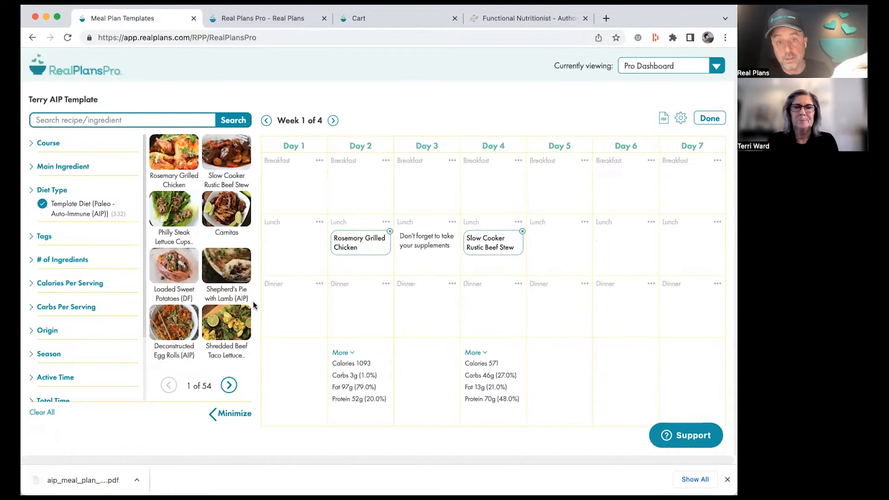
- Open the downloaded meal plan PDF, compare its cover logo with the nutritionist's website branding, and view the weekly calendar page
click(84, 482)
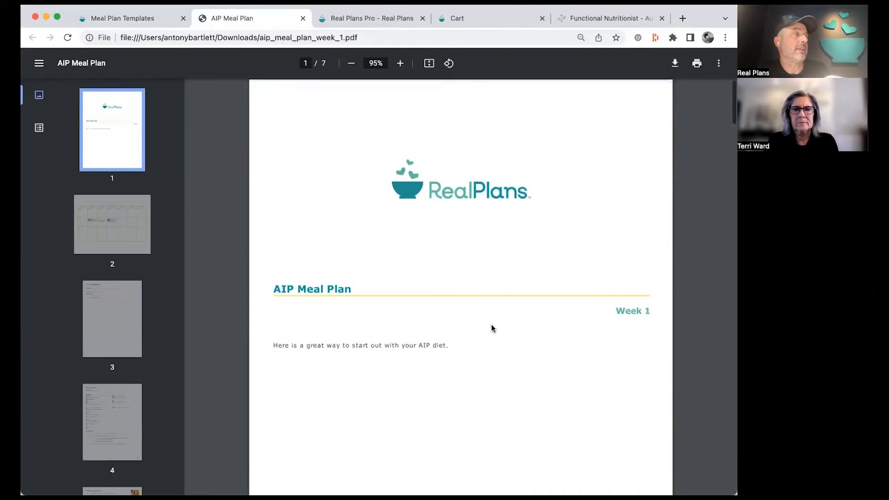
scroll(491, 324, down, 1)
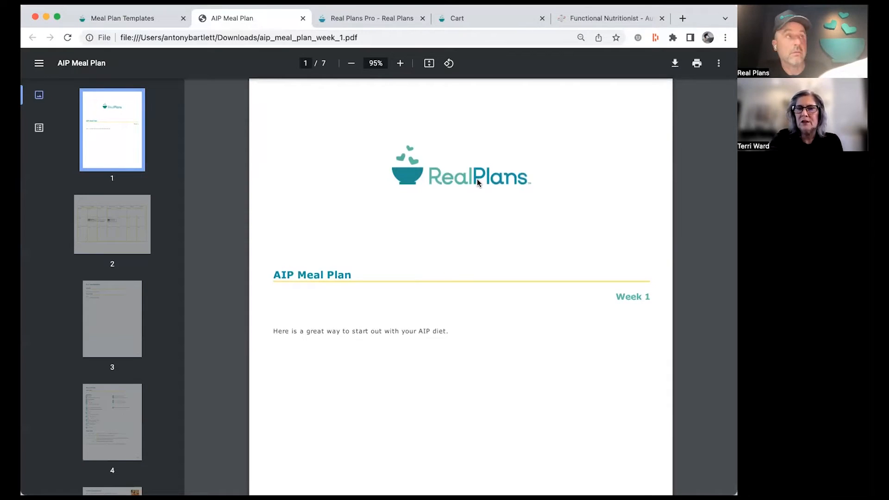
click(602, 20)
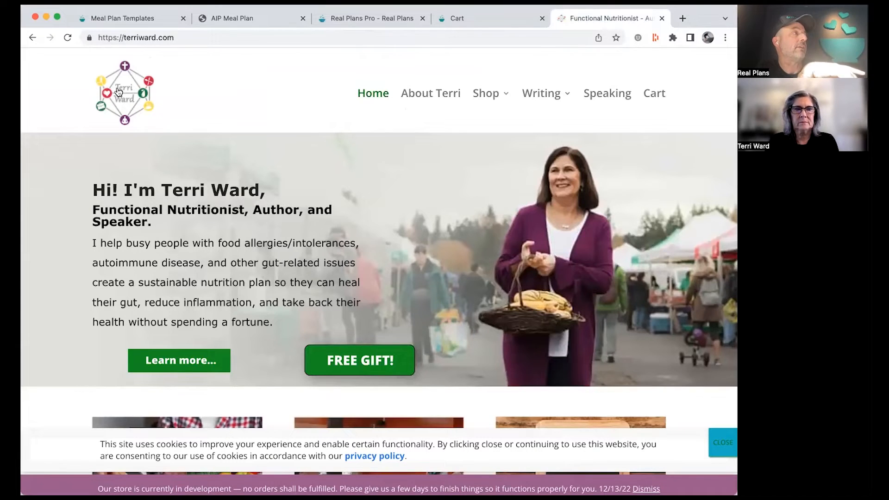
click(256, 17)
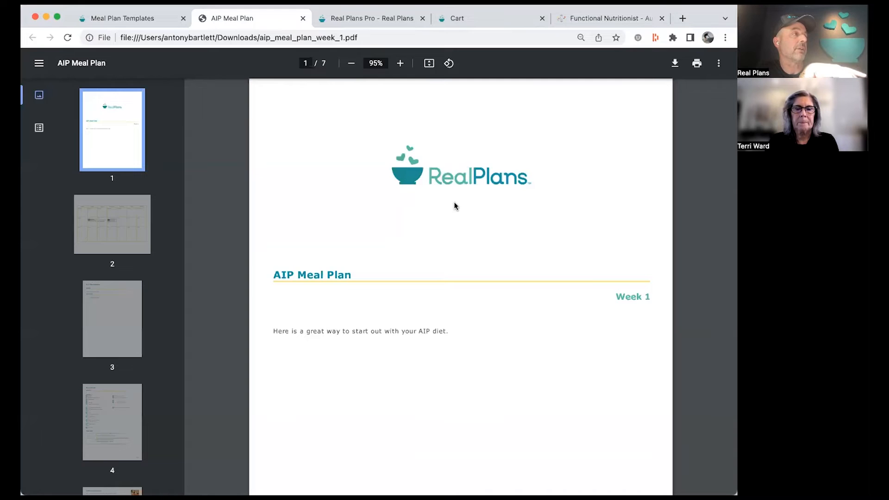
click(599, 18)
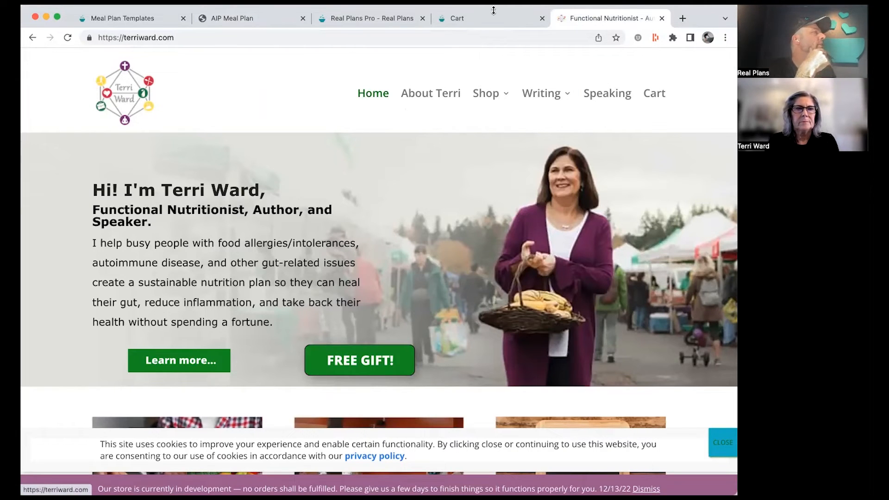
click(272, 13)
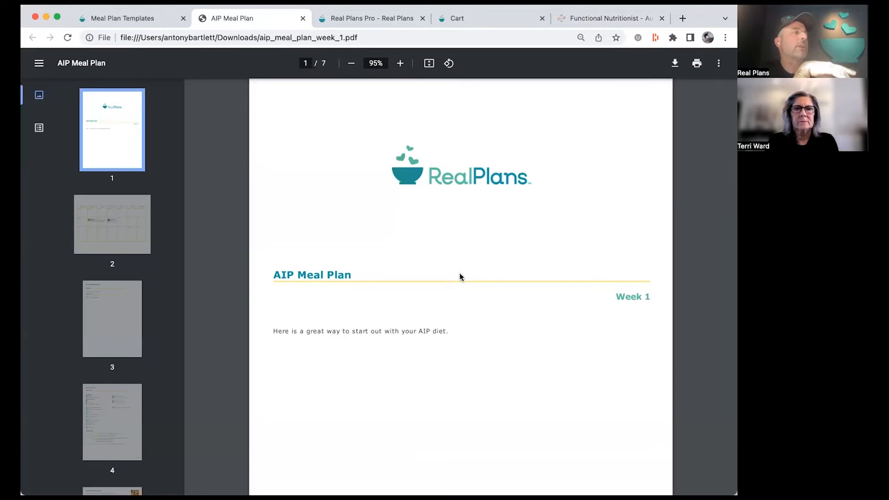
scroll(467, 285, down, 10)
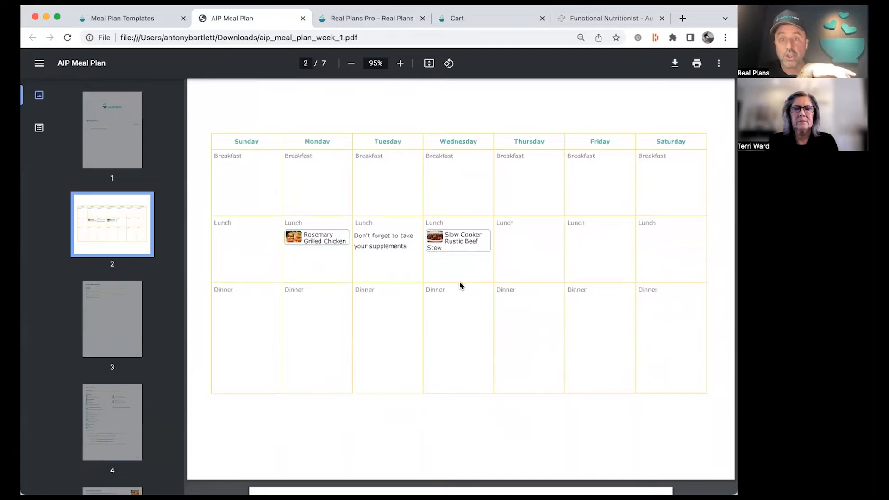
- Examine the PDF's meal plan summary, shopping list, time line, recipe pages and macros, and return to the weekly calendar
scroll(459, 282, down, 1)
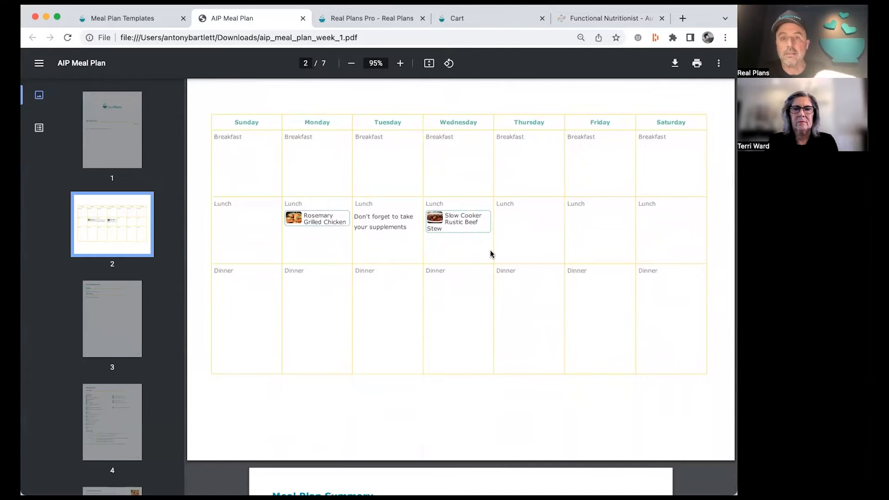
scroll(491, 254, down, 8)
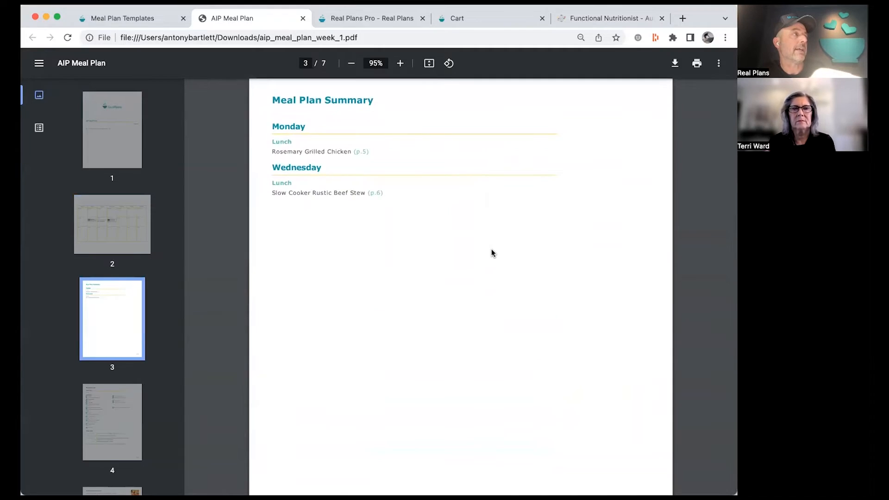
scroll(492, 252, down, 10)
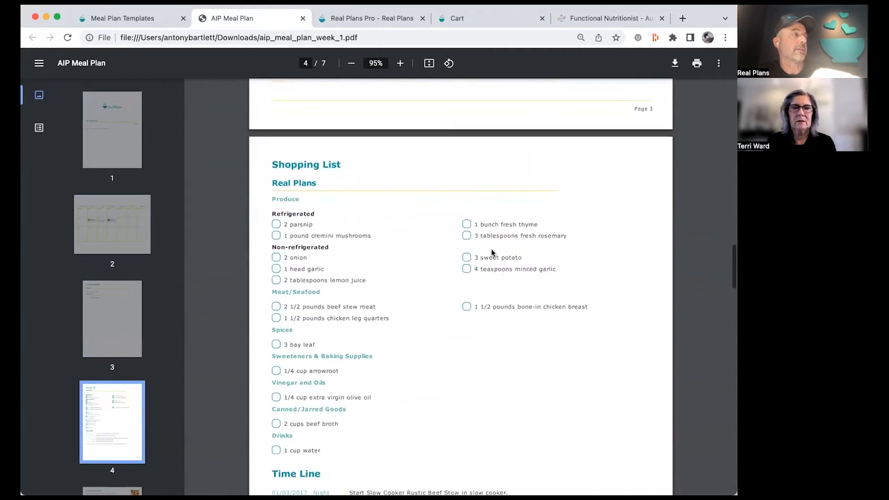
scroll(492, 252, down, 15)
scroll(492, 253, up, 8)
scroll(493, 253, down, 10)
scroll(492, 253, down, 12)
scroll(492, 252, up, 5)
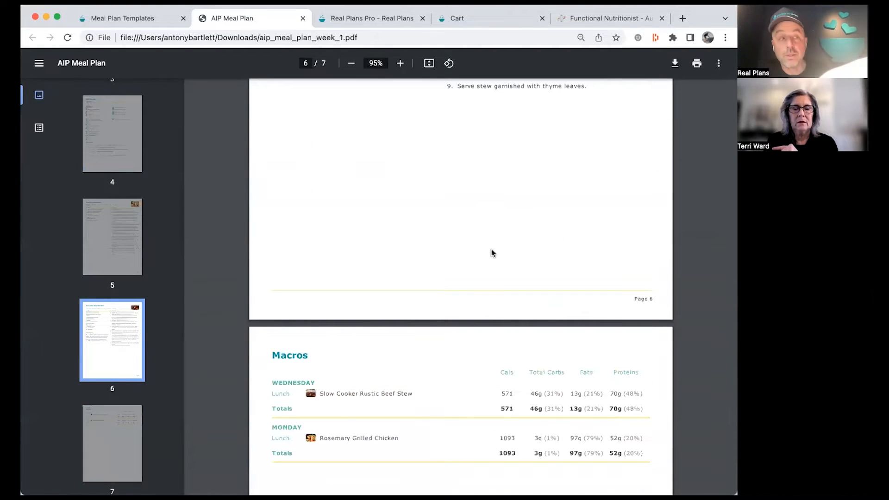
scroll(555, 210, up, 15)
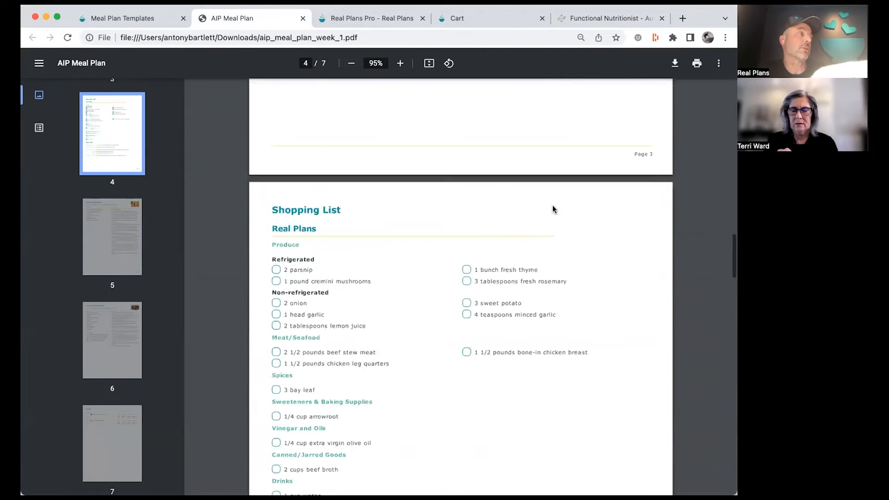
scroll(554, 209, up, 3)
scroll(554, 206, down, 9)
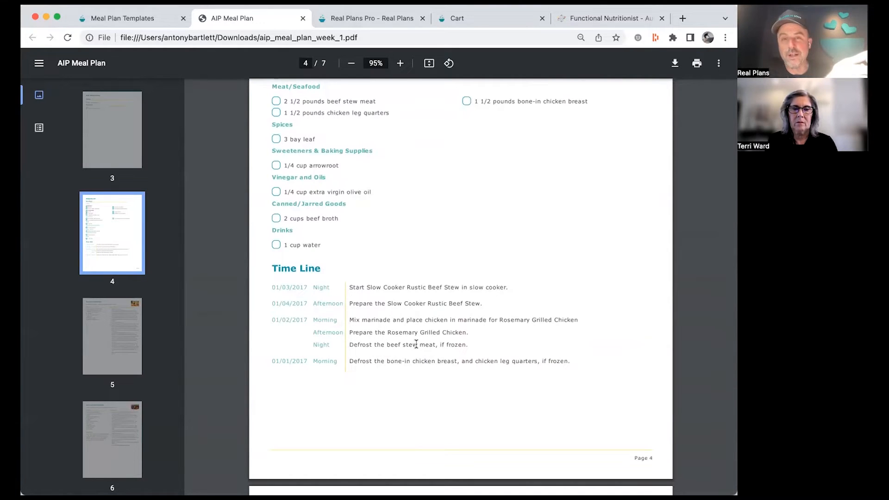
scroll(478, 194, up, 15)
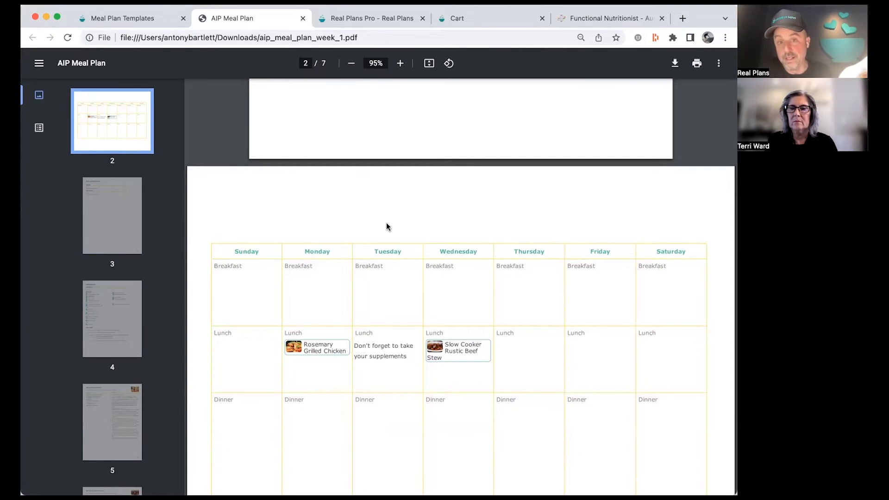
- Back in the AIP template, add the Day 4 Slow Cooker Rustic Beef Stew as leftovers for Day 5 lunch and finish editing
click(134, 16)
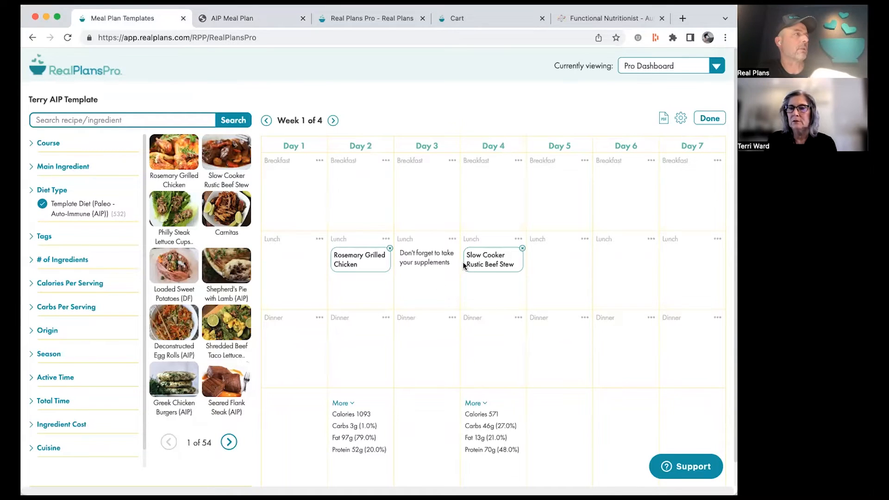
drag(503, 258, 567, 262)
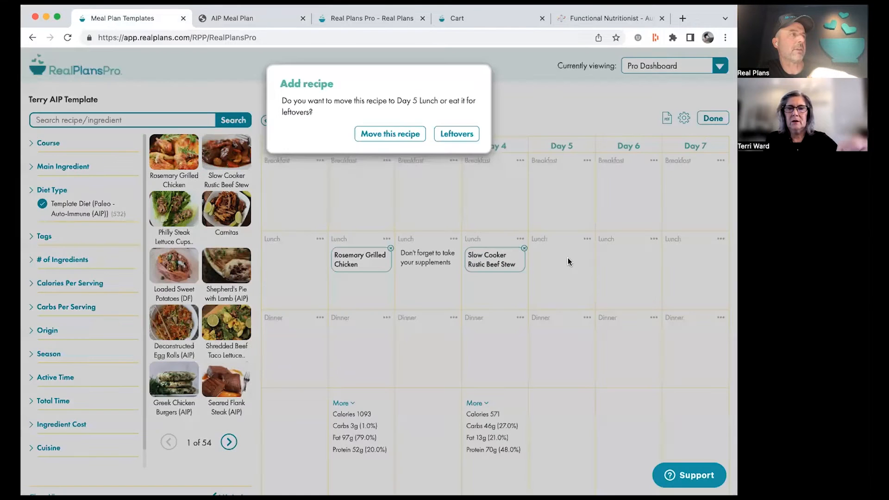
click(469, 135)
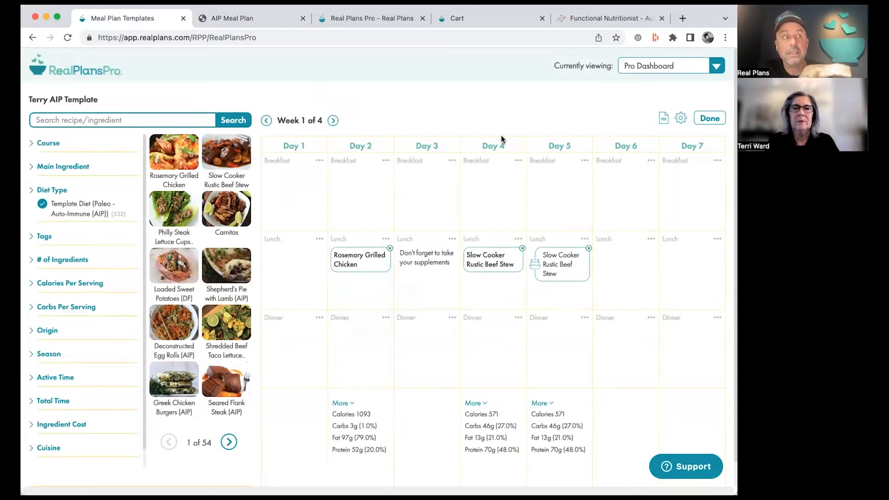
click(720, 124)
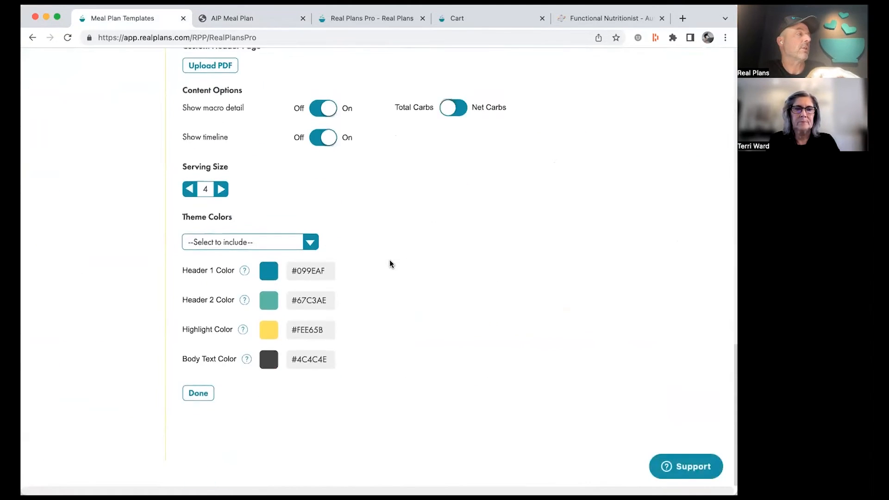
- Review the default PDF printing options, including the logo, footer, introduction text, content options, serving size and theme colors
scroll(390, 261, up, 5)
scroll(390, 260, down, 4)
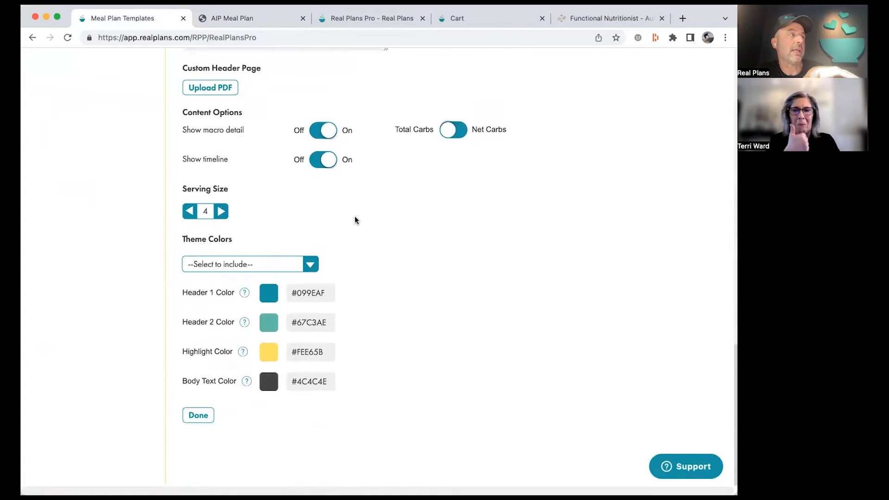
scroll(356, 219, up, 10)
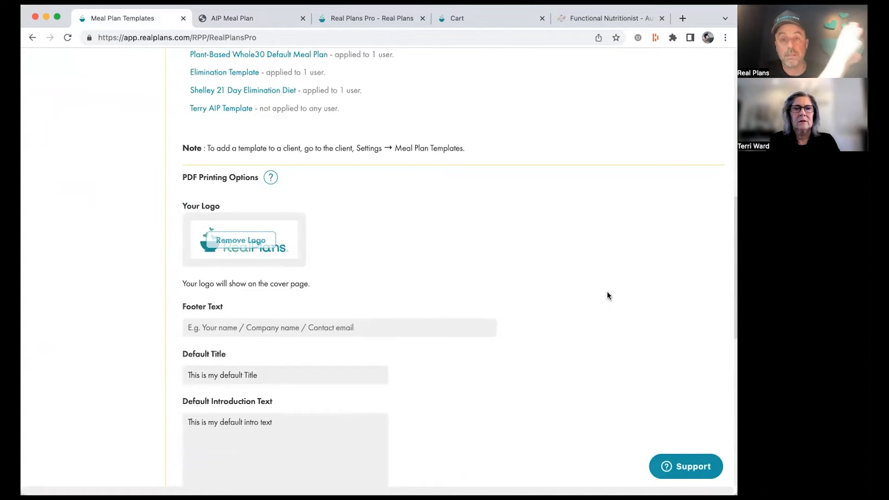
scroll(608, 295, up, 10)
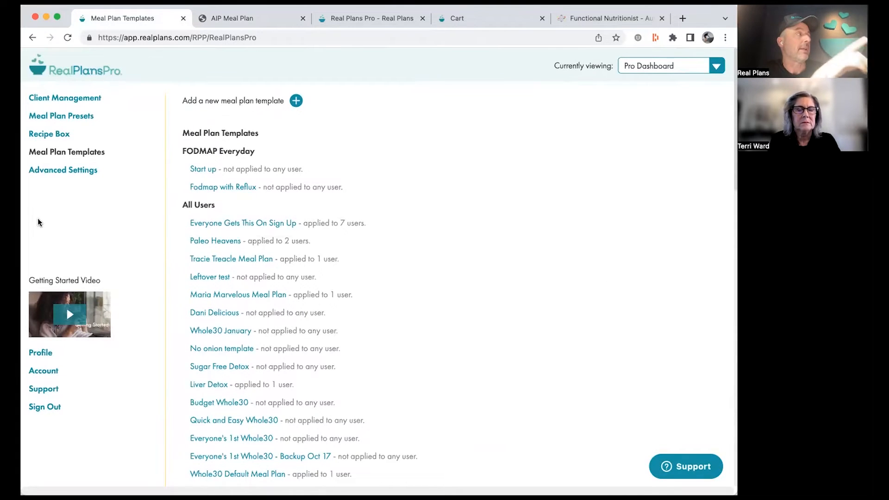
- Open the meal plan template settings of the first client listed below the demo account
click(52, 103)
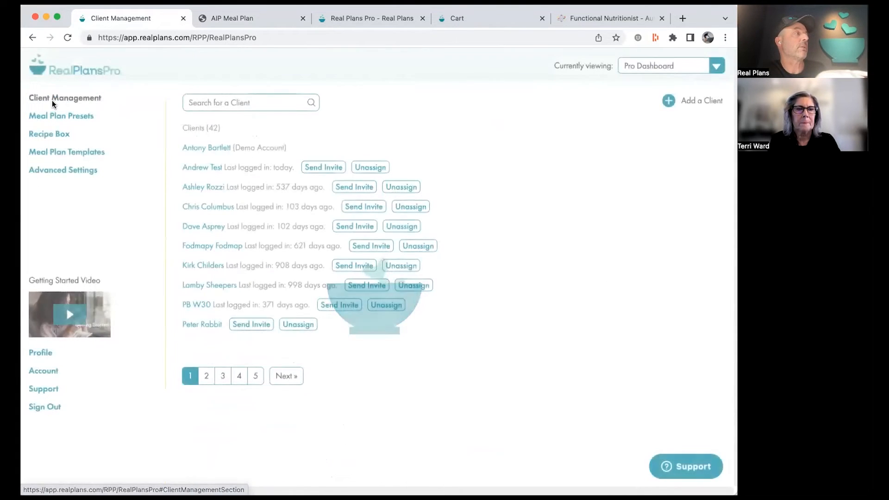
click(215, 168)
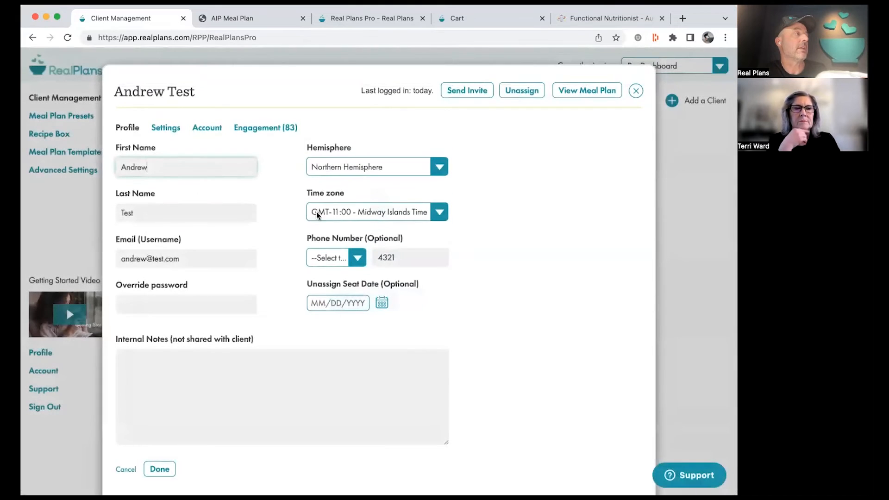
click(167, 128)
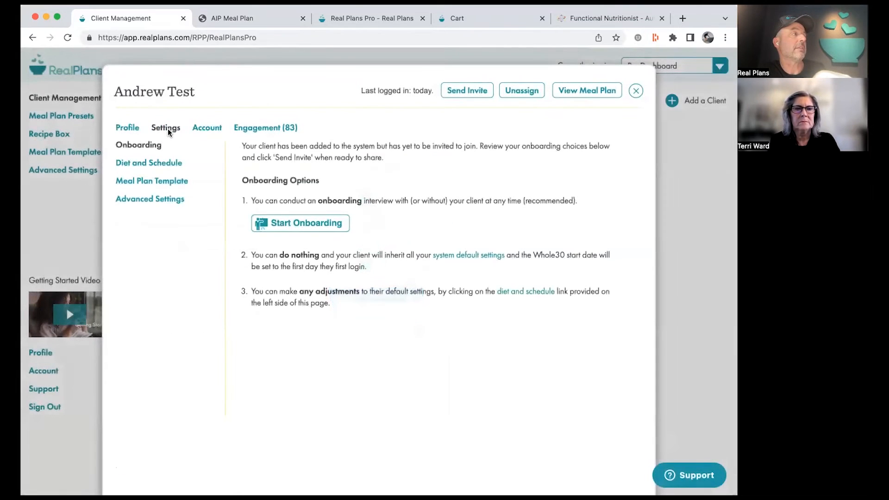
click(168, 183)
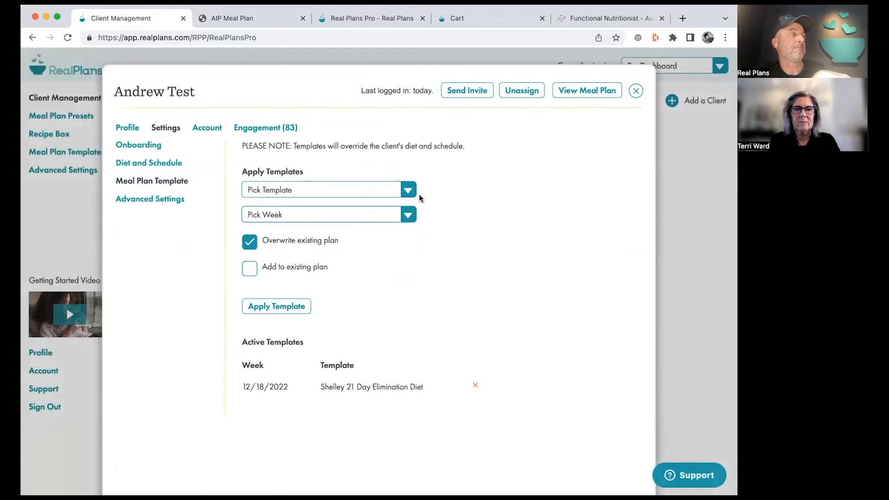
- Apply the AIP template to the client starting the week of 12/18/2022, overwriting the existing plan, and close the client record
click(407, 190)
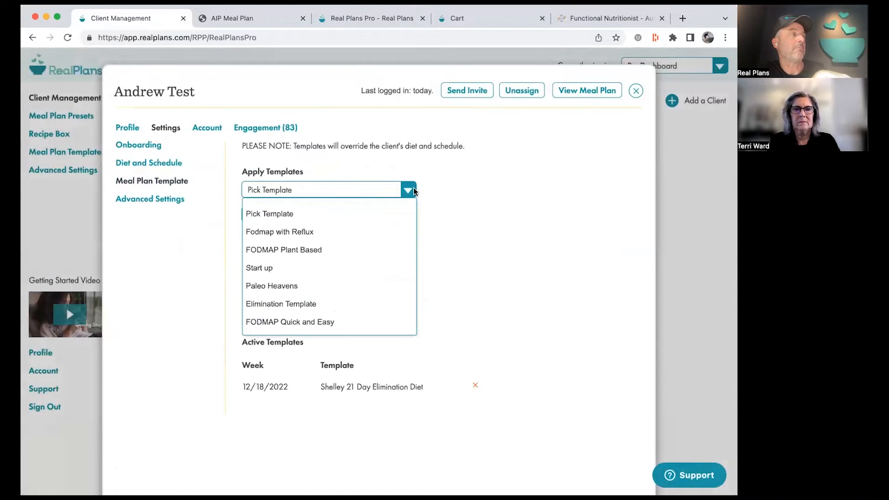
scroll(330, 282, down, 3)
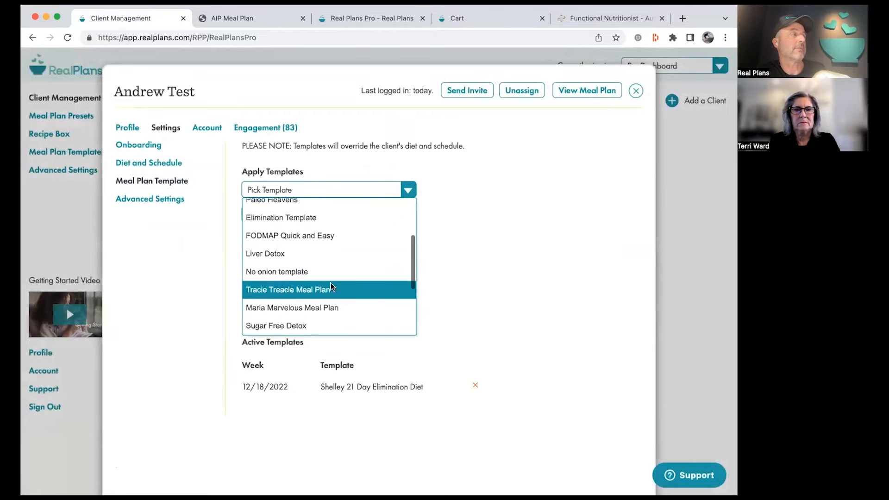
scroll(330, 284, down, 5)
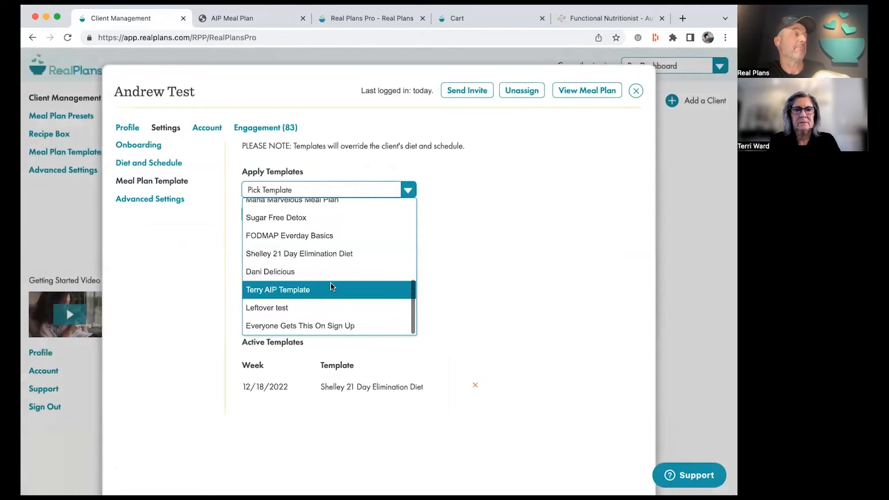
click(334, 290)
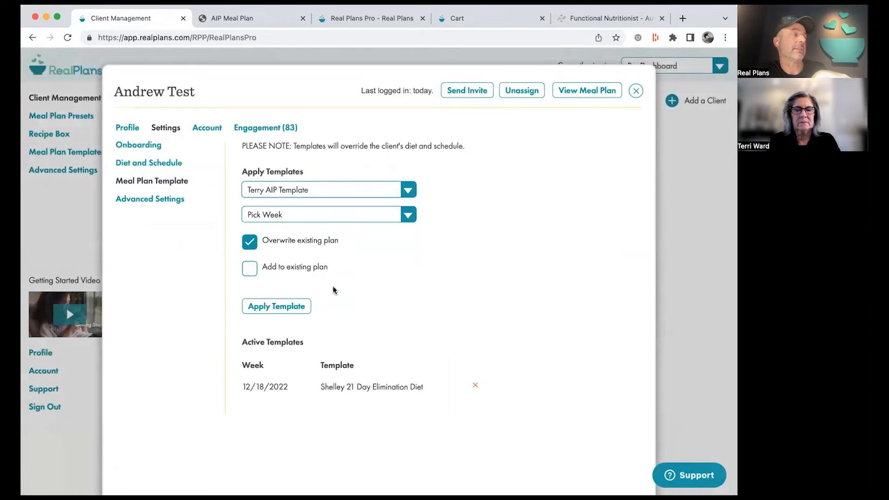
click(398, 215)
click(357, 276)
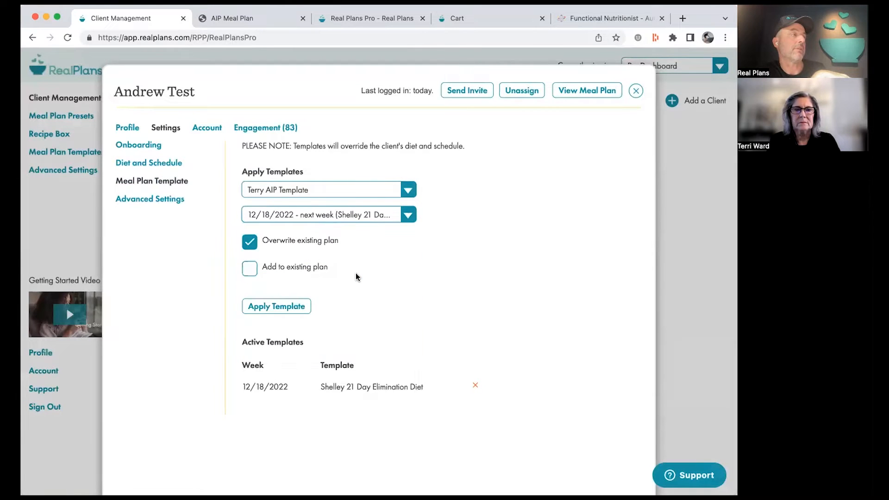
click(277, 306)
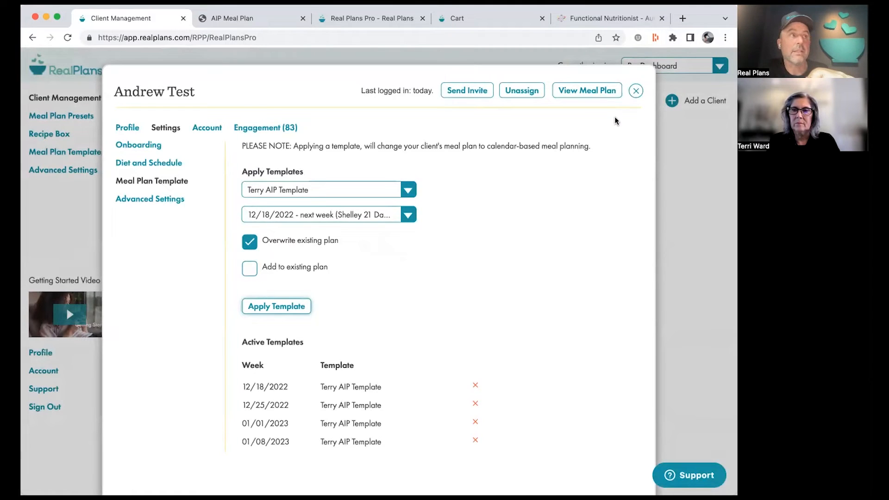
click(636, 90)
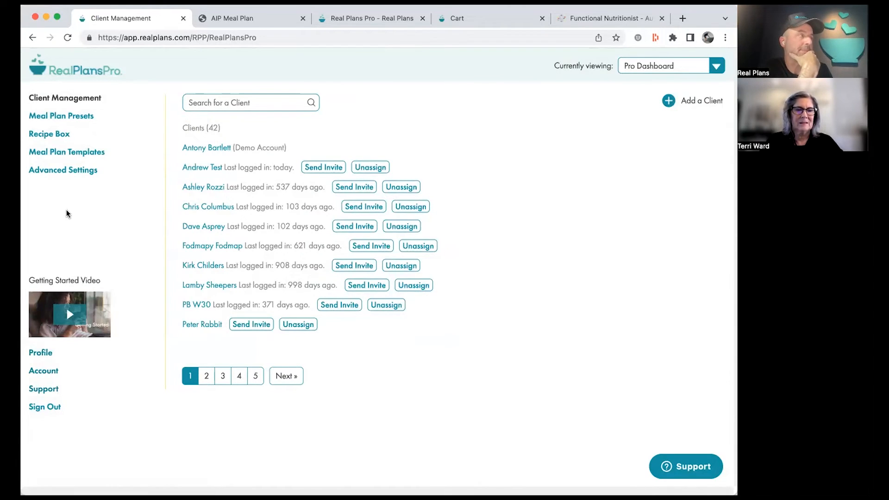
- Examine the Advanced Settings for the default user profile, kitchen equipment, meal plan and communication options
click(70, 169)
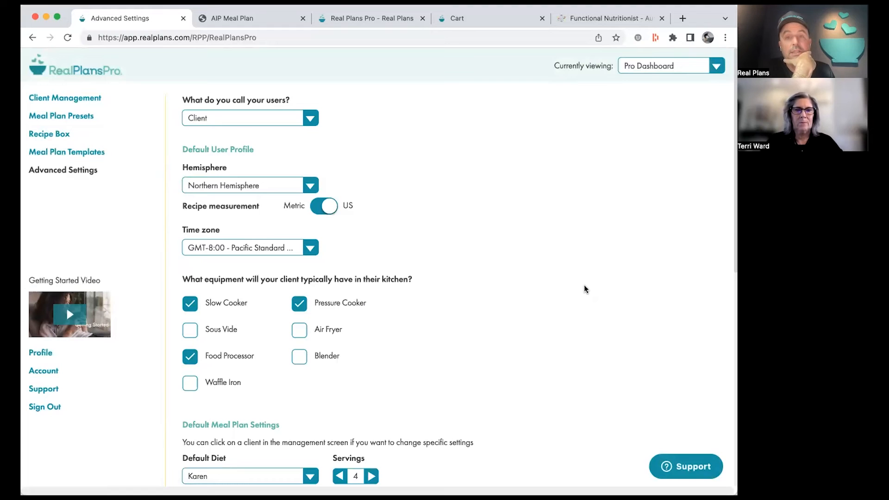
scroll(585, 289, down, 15)
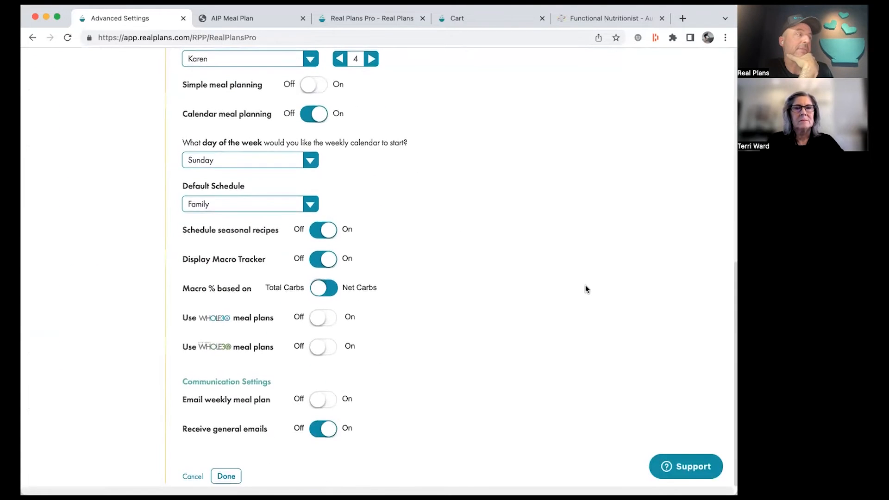
scroll(585, 289, up, 15)
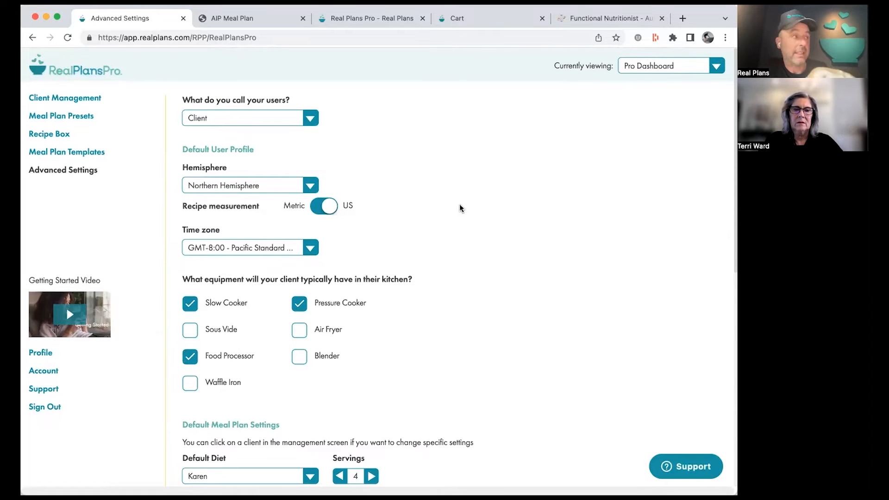
scroll(460, 207, down, 3)
scroll(463, 208, down, 1)
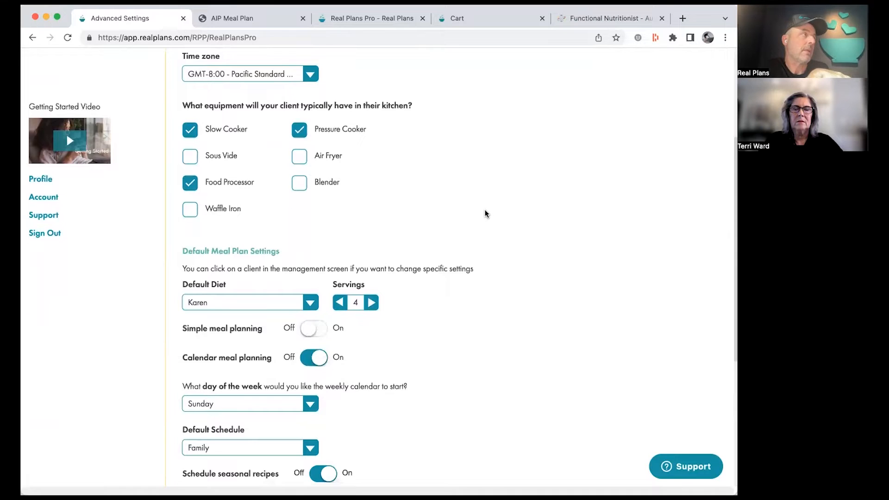
scroll(483, 212, down, 1)
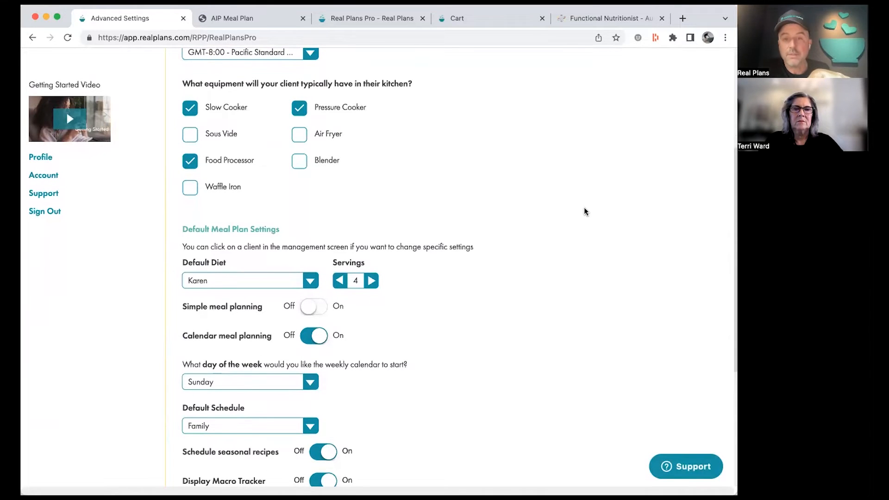
scroll(584, 210, down, 1)
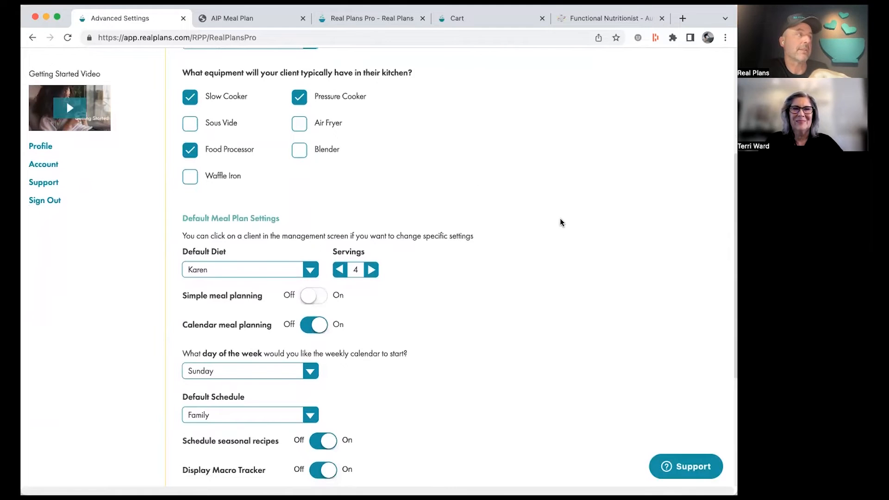
scroll(560, 222, down, 3)
scroll(561, 222, down, 2)
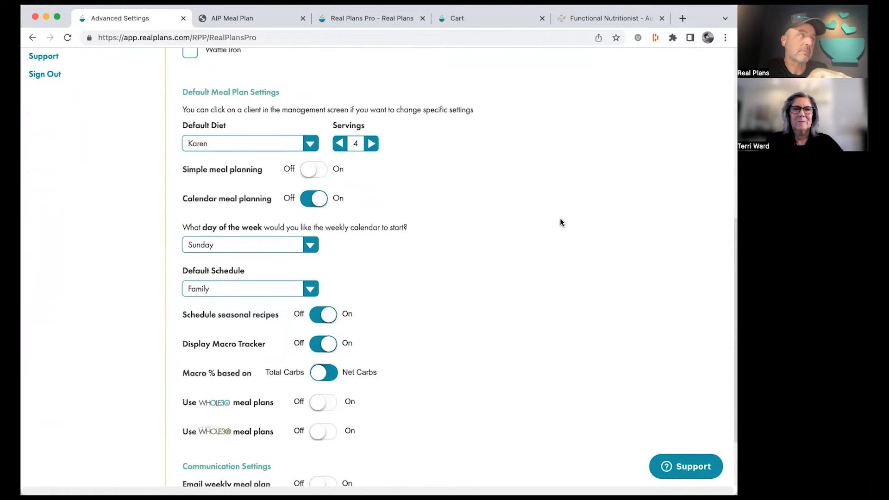
- View the available default diets, keep the current one, and review the remaining default meal plan and communication settings
click(309, 144)
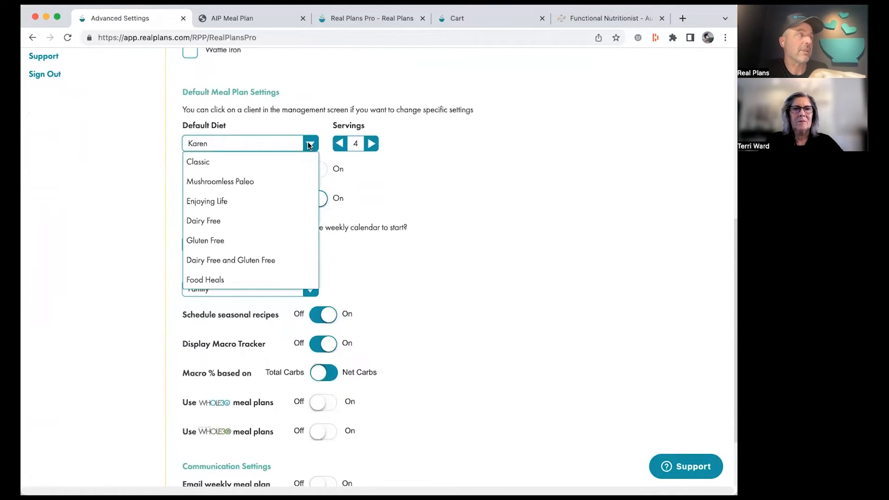
scroll(285, 252, down, 2)
click(599, 202)
scroll(579, 194, up, 10)
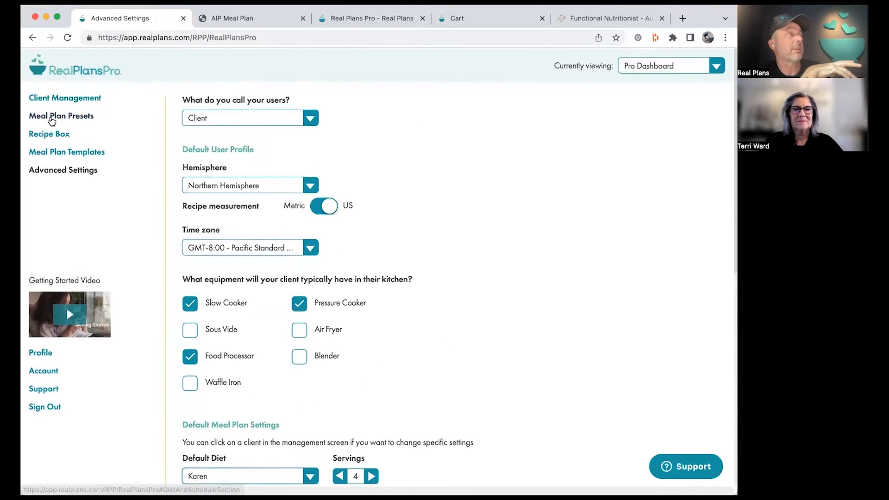
scroll(476, 224, down, 5)
scroll(477, 228, down, 4)
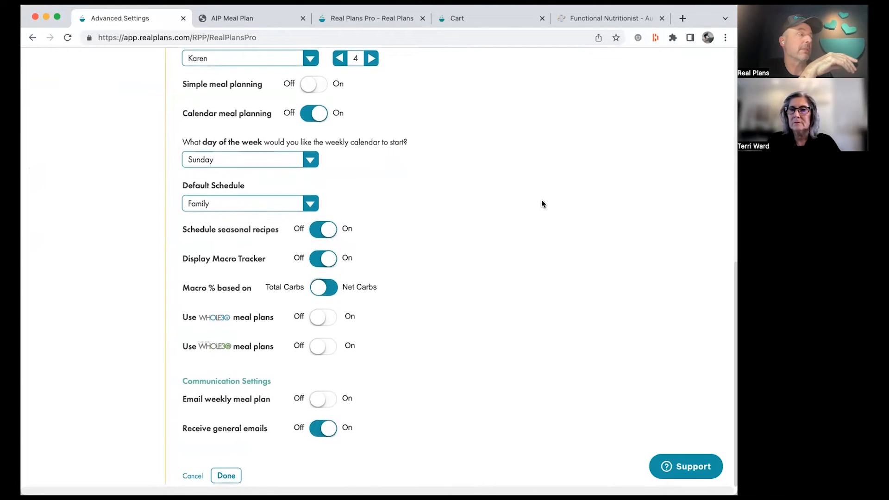
- Open the account overview and review the subscription, add-on renewals and client seat assignments
scroll(540, 199, up, 10)
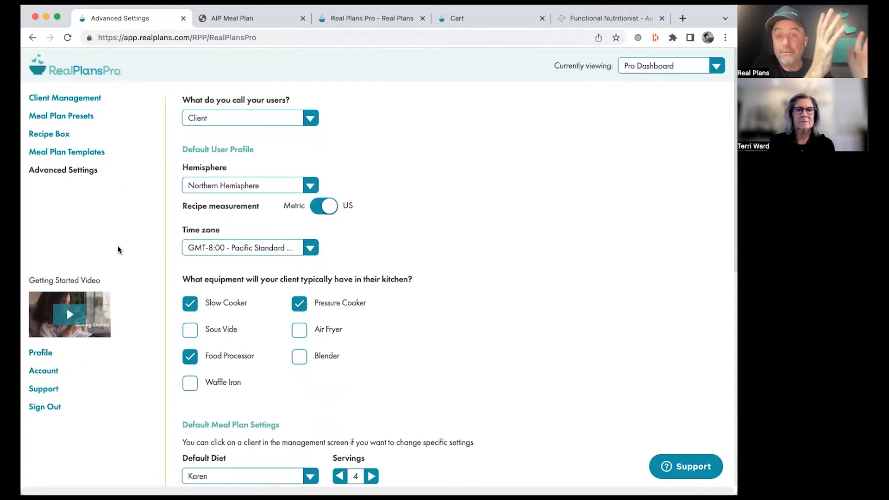
click(36, 373)
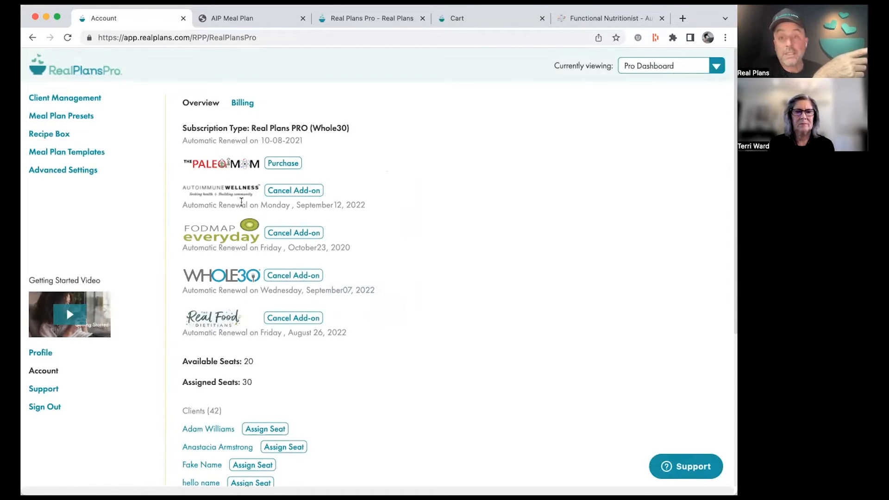
scroll(243, 204, down, 1)
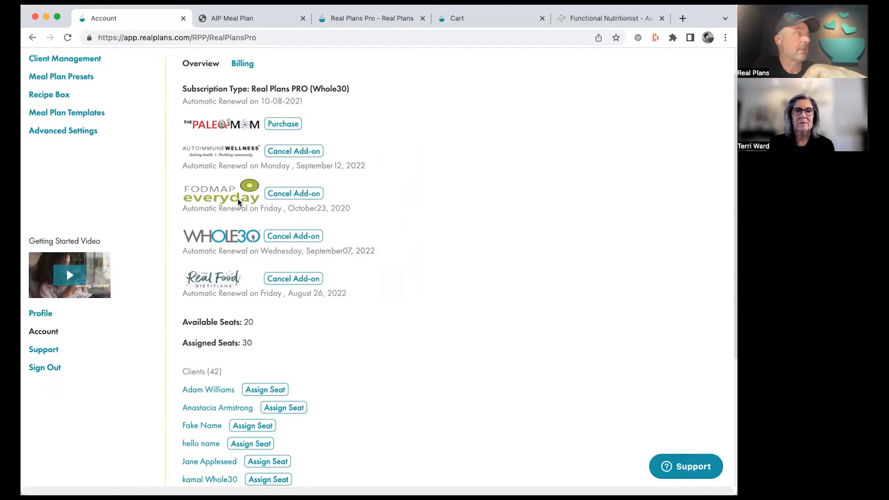
scroll(232, 259, down, 1)
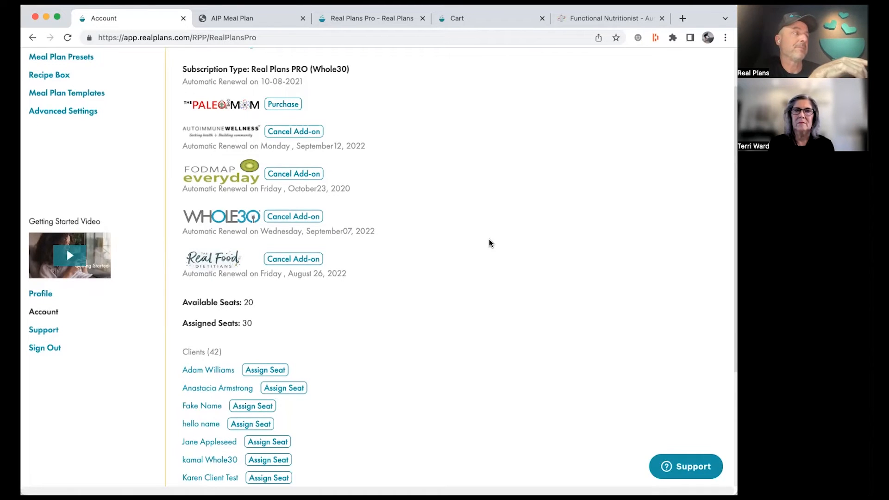
scroll(489, 242, down, 1)
scroll(490, 243, up, 3)
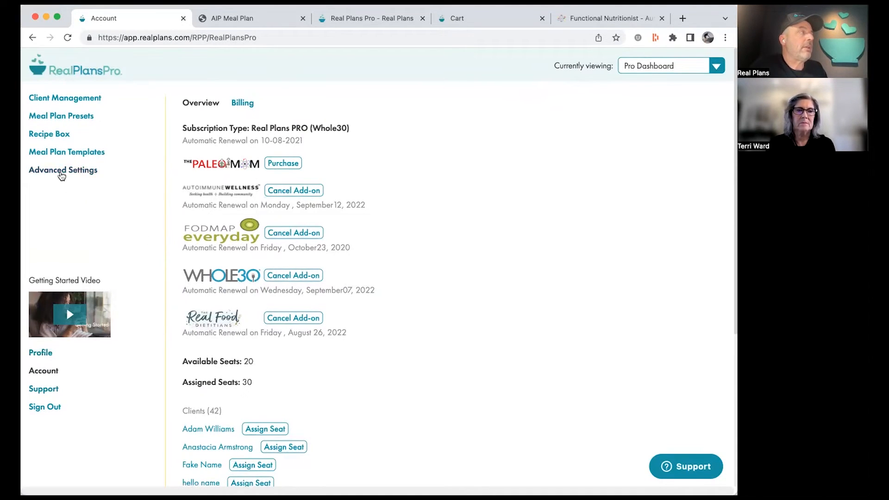
- Open the Recipe Box and examine the website import options and the manual recipe form, leaving without importing a recipe
click(55, 134)
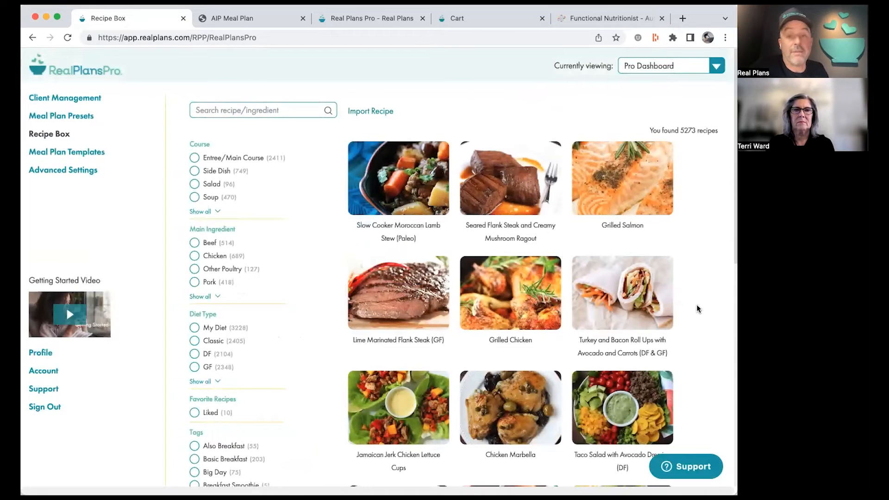
scroll(698, 309, down, 1)
scroll(698, 309, up, 1)
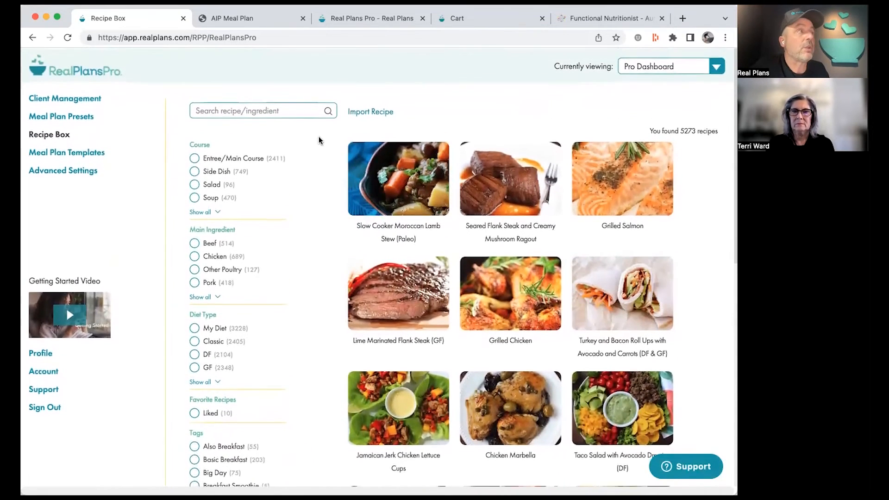
click(368, 109)
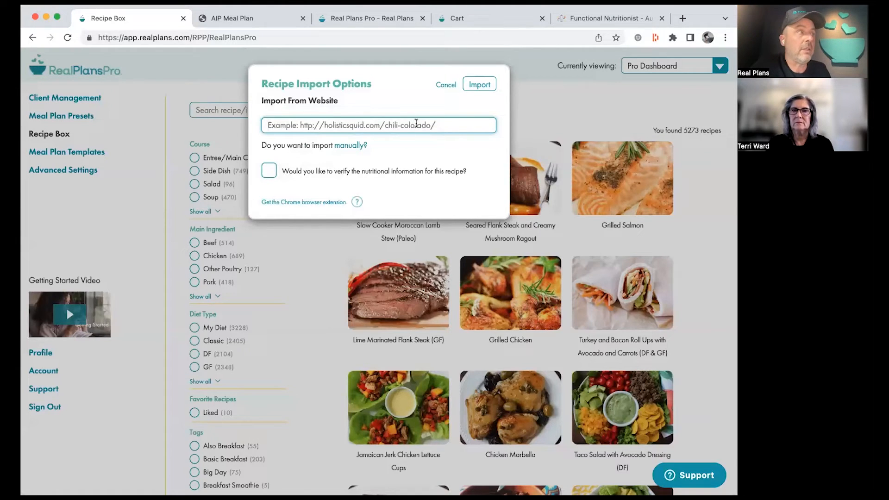
click(350, 143)
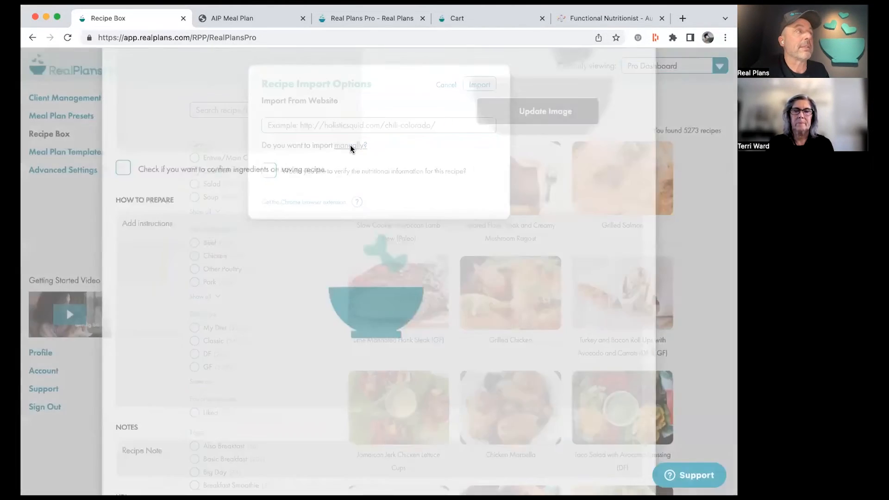
scroll(242, 234, down, 6)
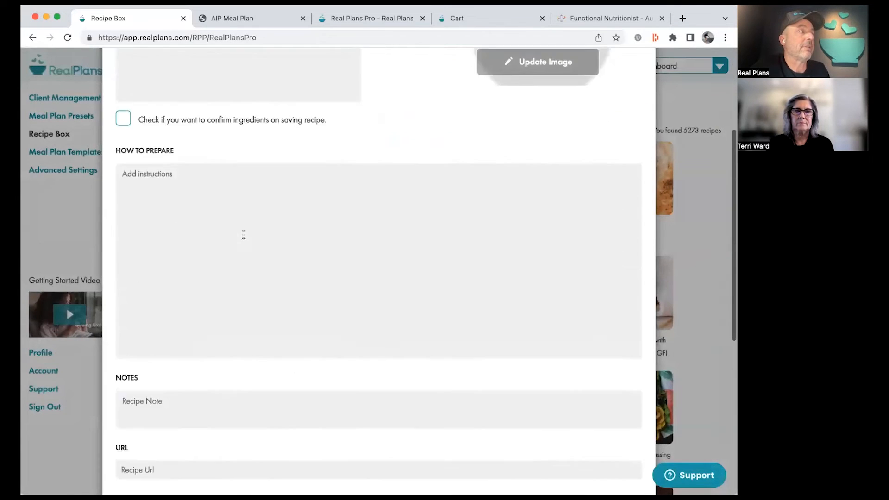
scroll(243, 239, up, 8)
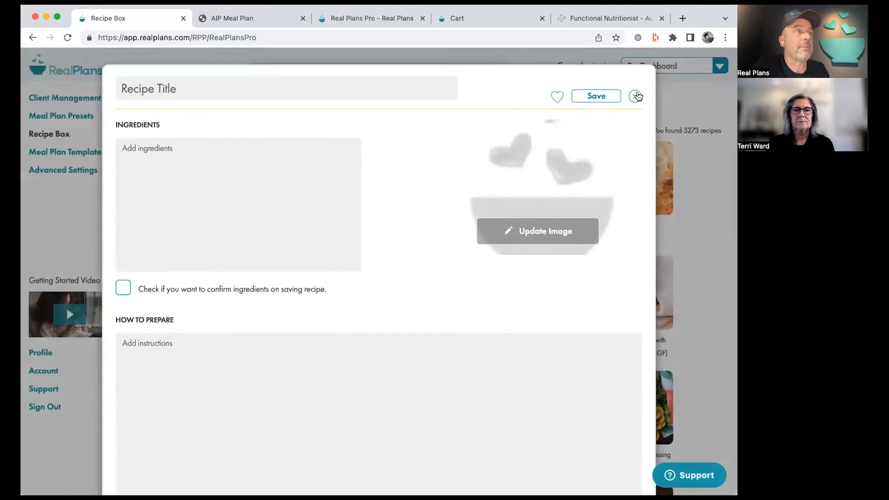
click(636, 94)
click(446, 85)
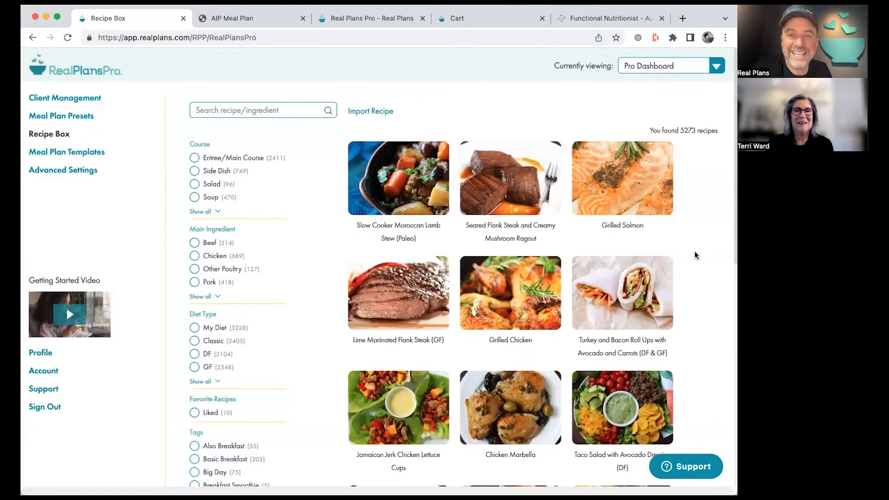
scroll(694, 255, down, 2)
scroll(694, 254, up, 2)
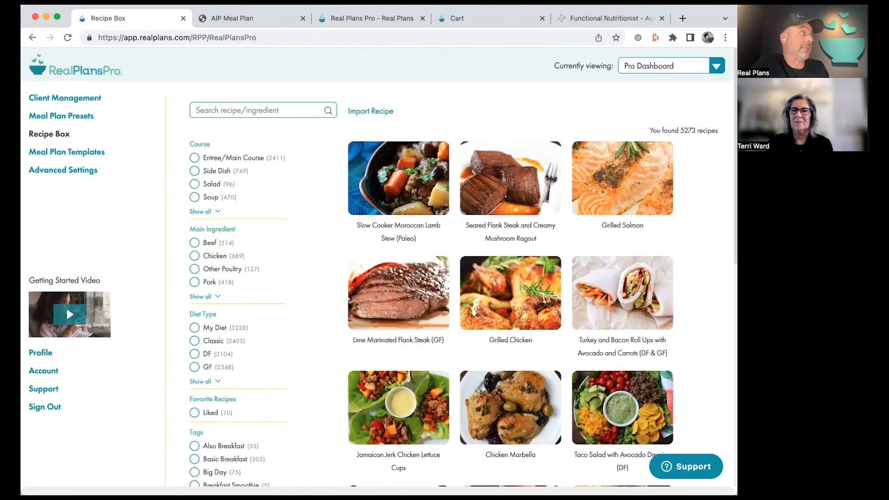
- View the Add Client form in Client Management and close it without adding a client
click(79, 98)
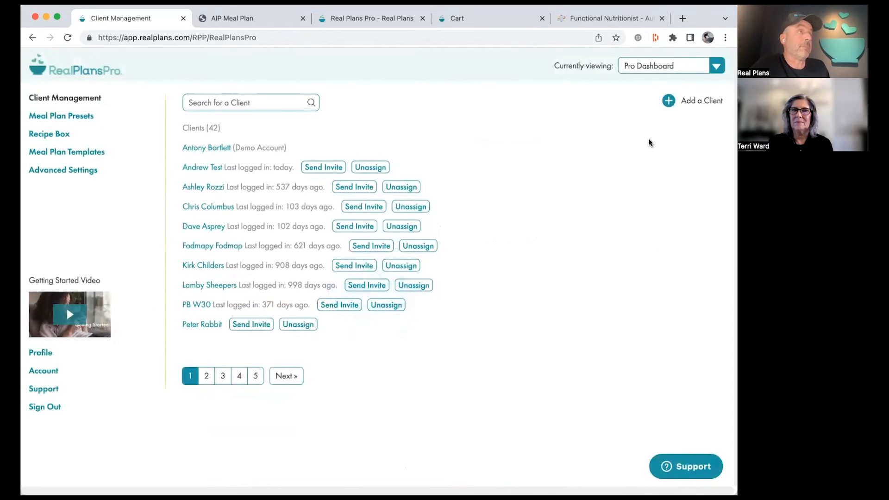
click(690, 102)
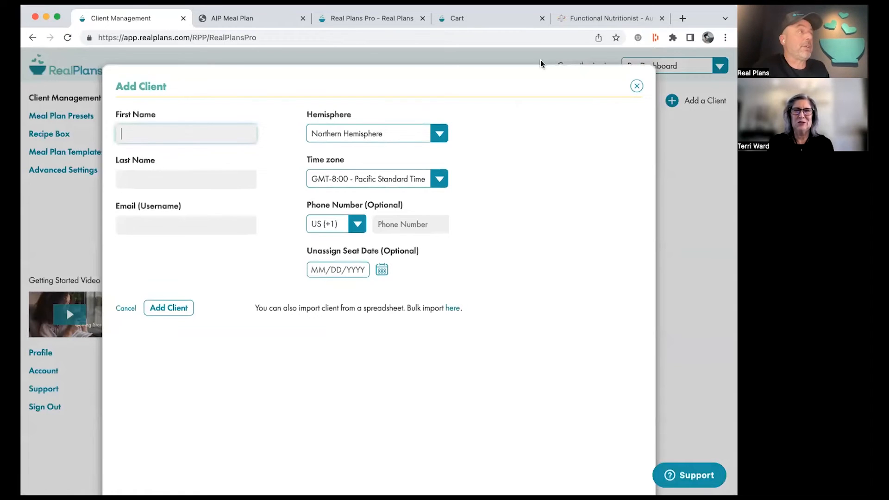
click(637, 86)
- Start the onboarding interview for the first client listed below the demo account and read the introductory note about who cooks
click(189, 167)
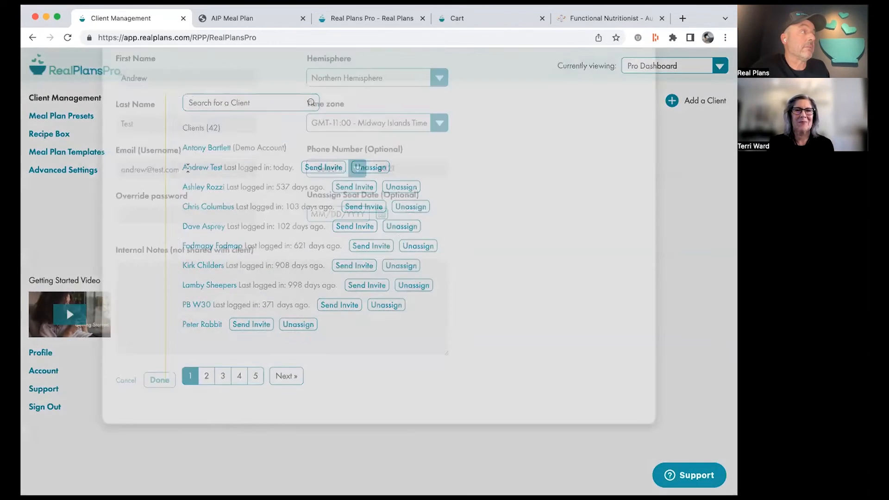
click(167, 128)
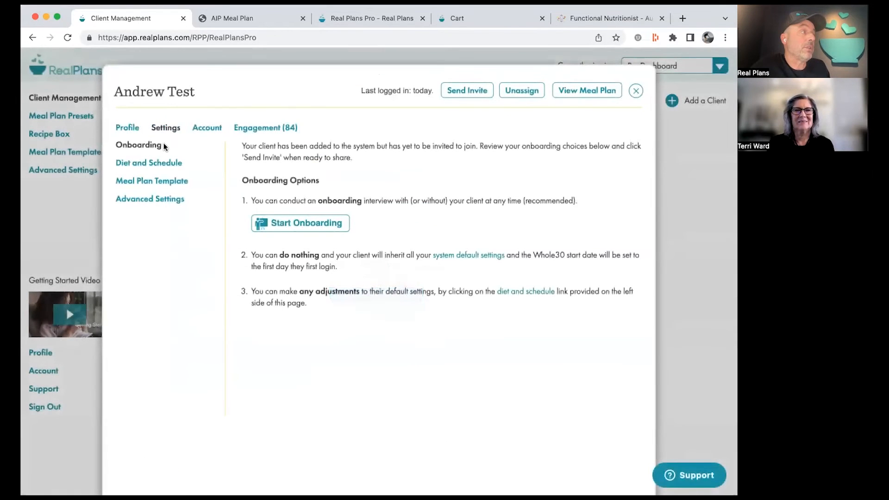
click(306, 224)
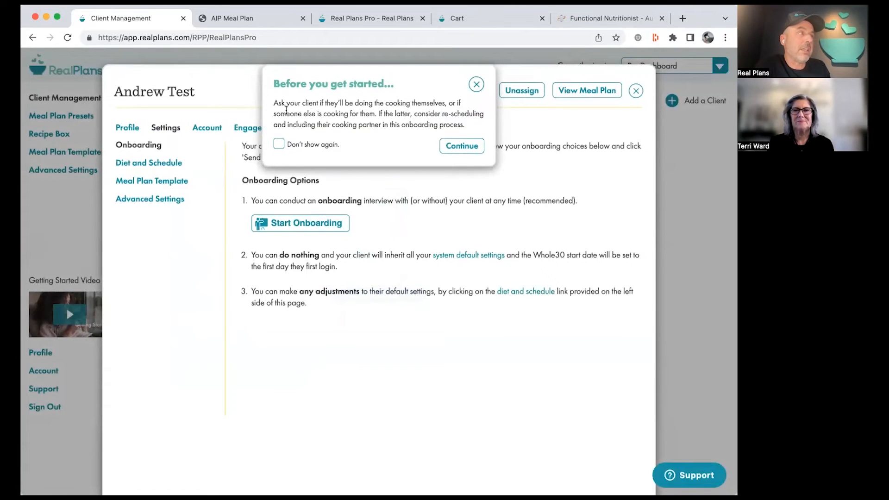
drag(272, 102, 507, 123)
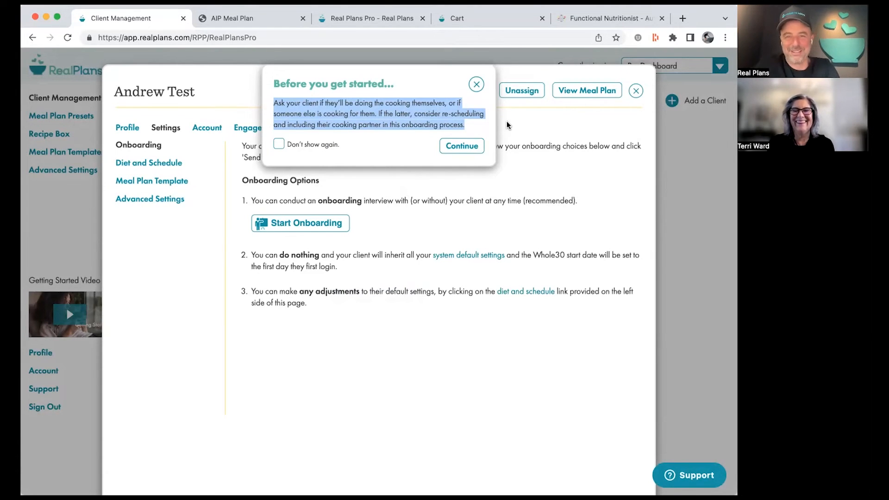
click(482, 119)
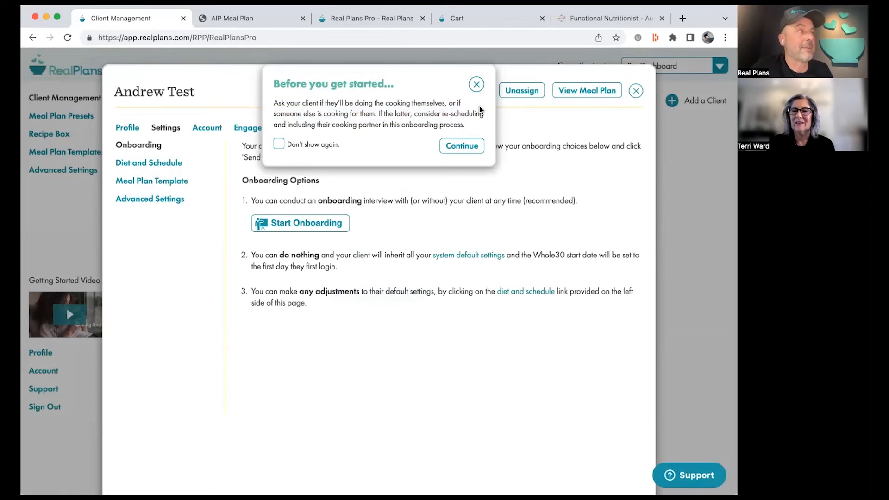
- Mark Food Processor as available in the client's kitchen equipment and continue to the diet settings
click(462, 145)
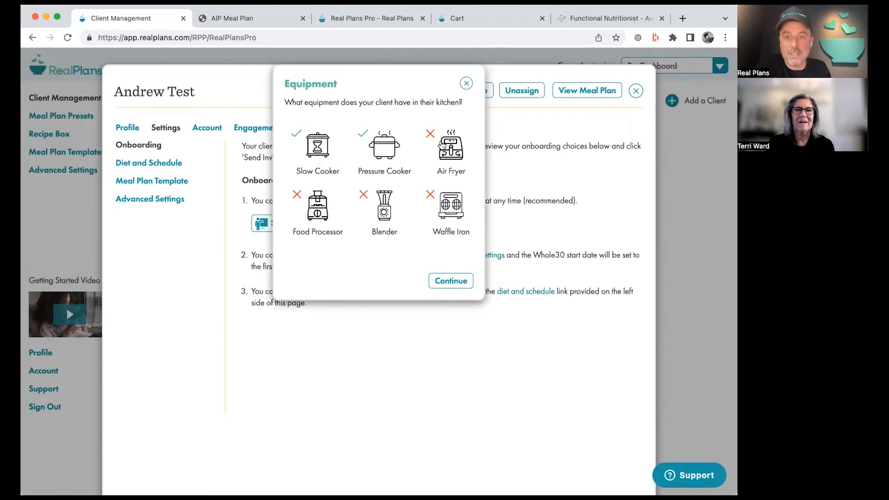
click(296, 196)
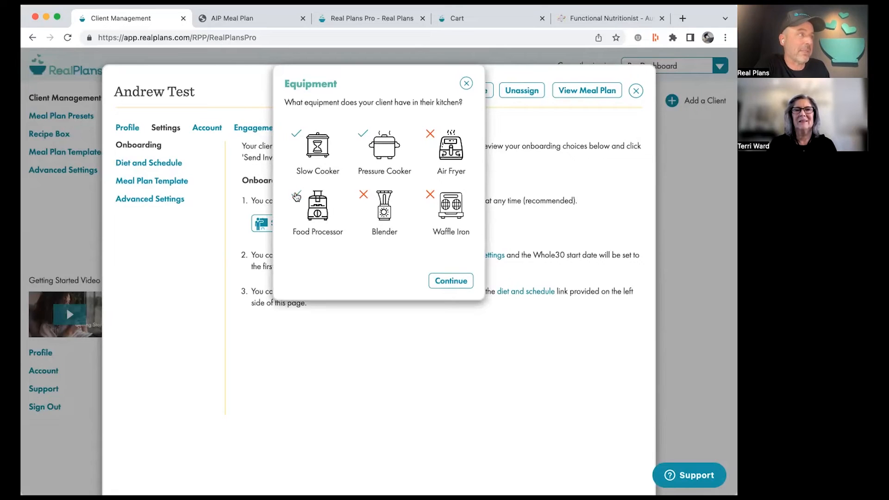
click(459, 276)
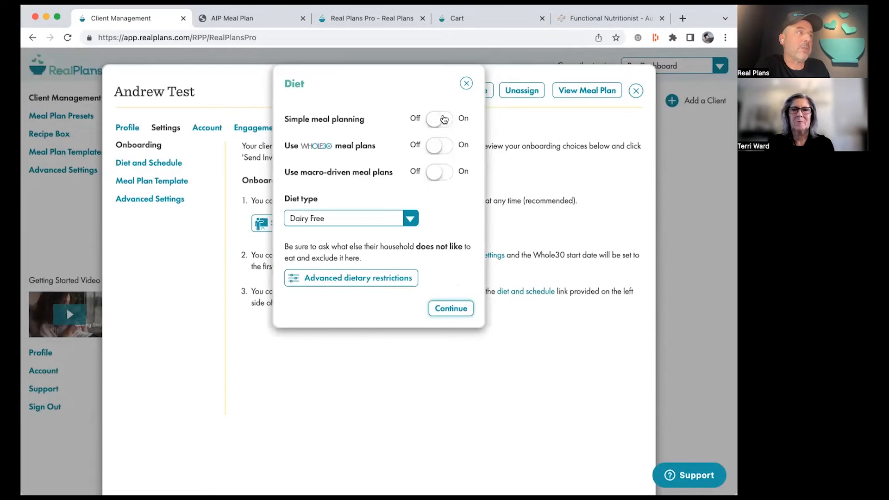
- Preview simple meal planning in the onboarding diet settings, switch it back off, and exit the interview
click(448, 120)
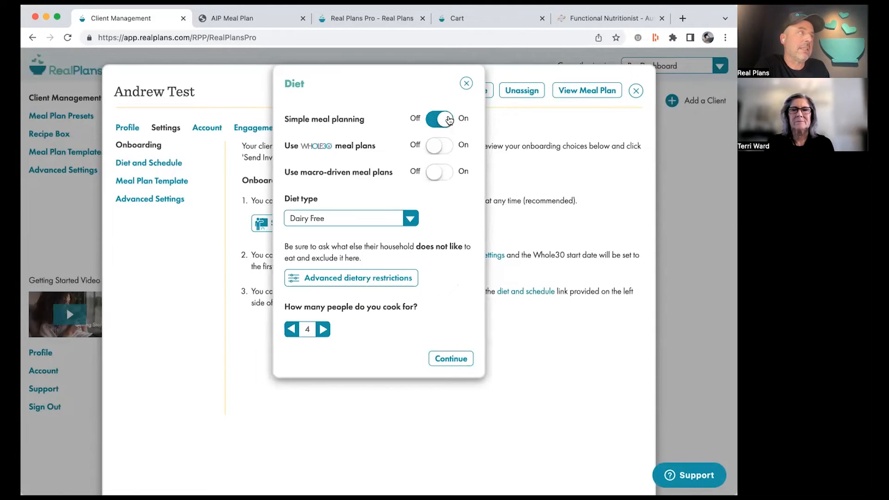
click(448, 120)
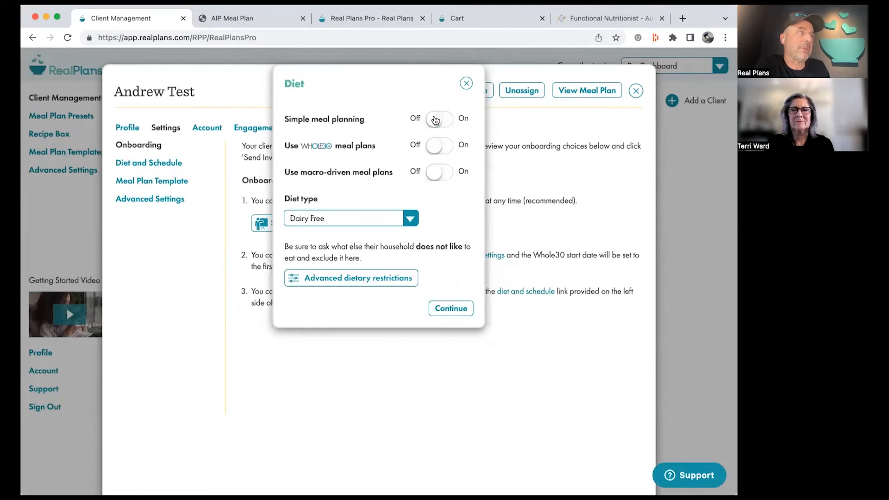
click(465, 83)
click(417, 118)
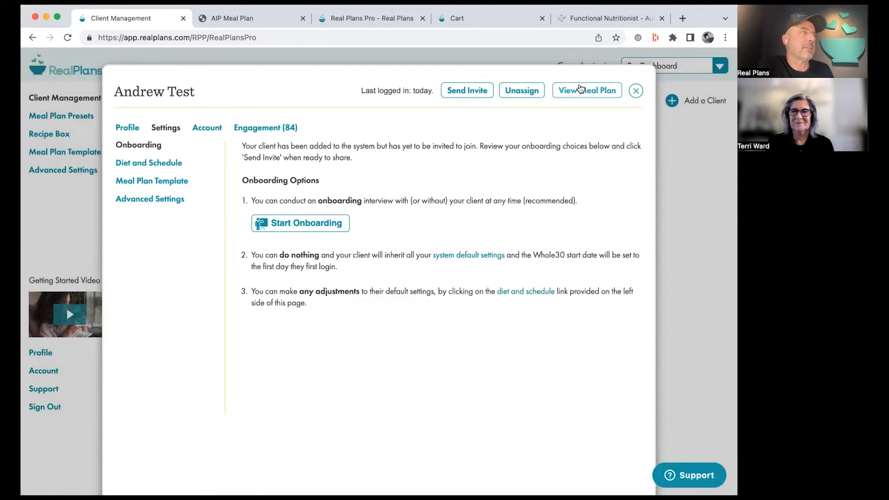
- Open the client's meal plan with the recipe search minimized and remove 15 Minute Mushroom Ginger Tuna from the Friday, Dec 16 dinner
click(580, 89)
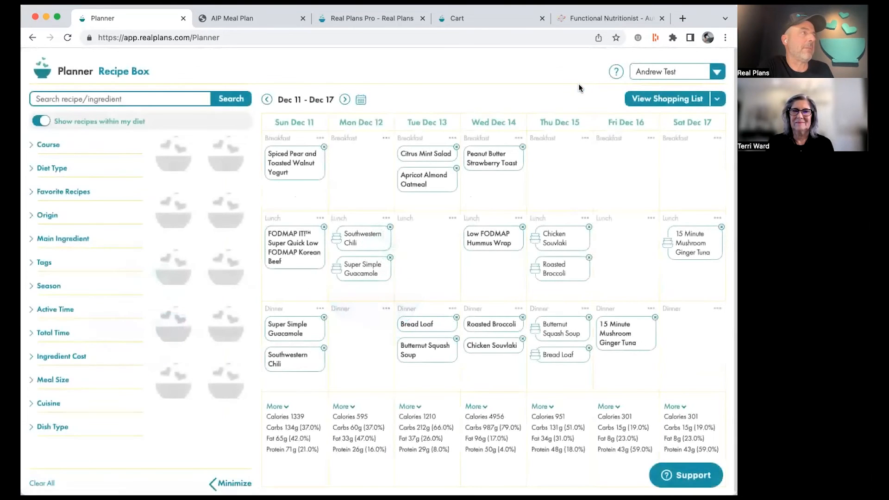
click(232, 481)
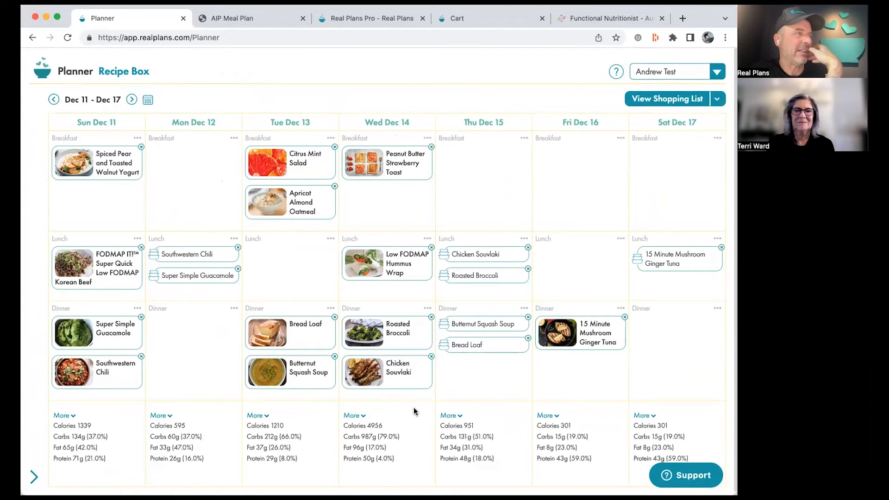
click(625, 317)
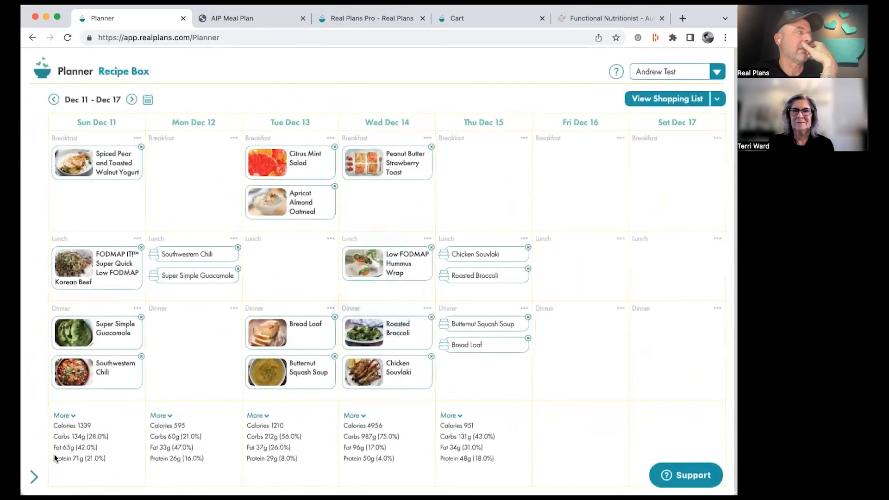
- Filter the planner's recipe search to Entree/Main Course recipes with Chicken as the main ingredient
click(33, 476)
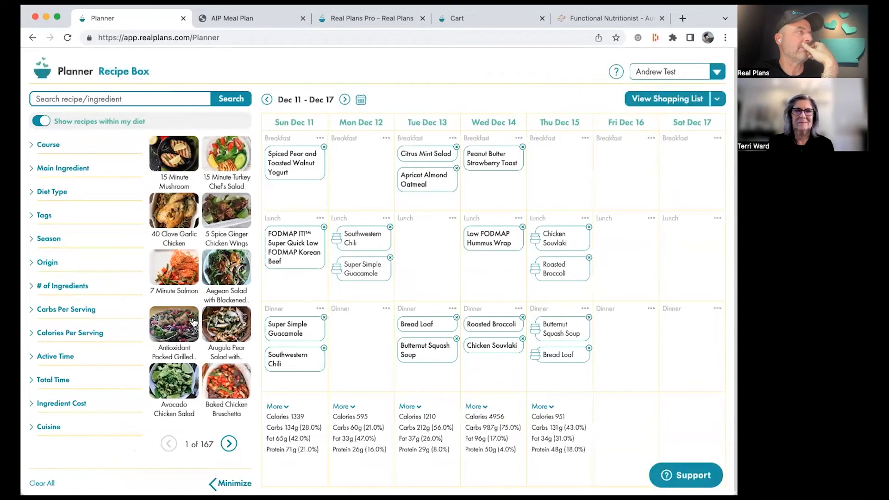
click(32, 145)
click(43, 157)
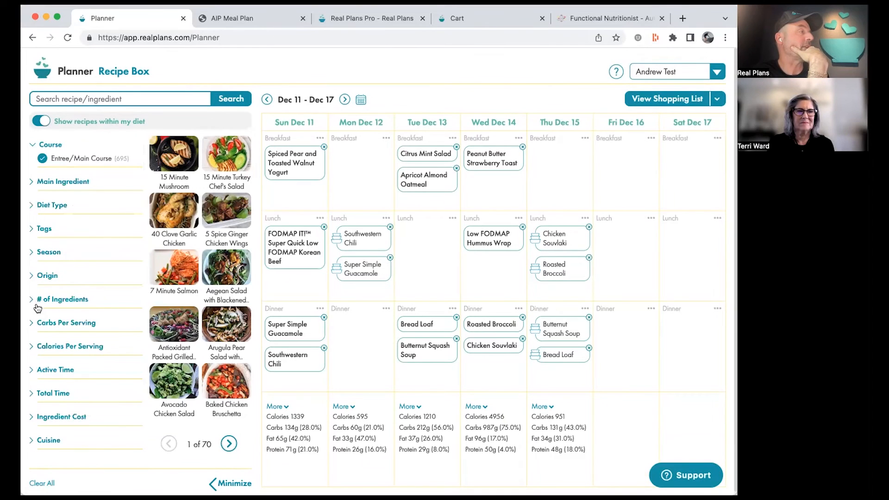
click(31, 183)
click(43, 210)
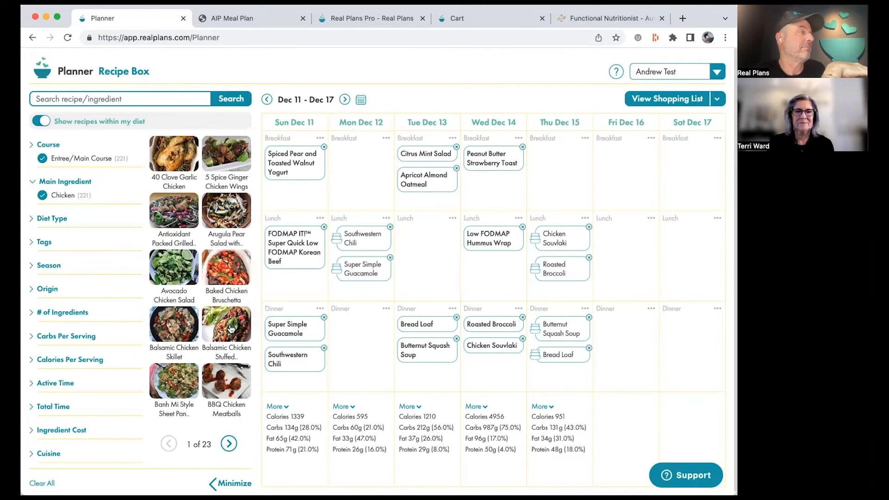
- Add Balsamic Chicken Skillet to the Friday, Dec 16 dinner and open its recipe details at the suggested side dishes
drag(174, 330, 615, 343)
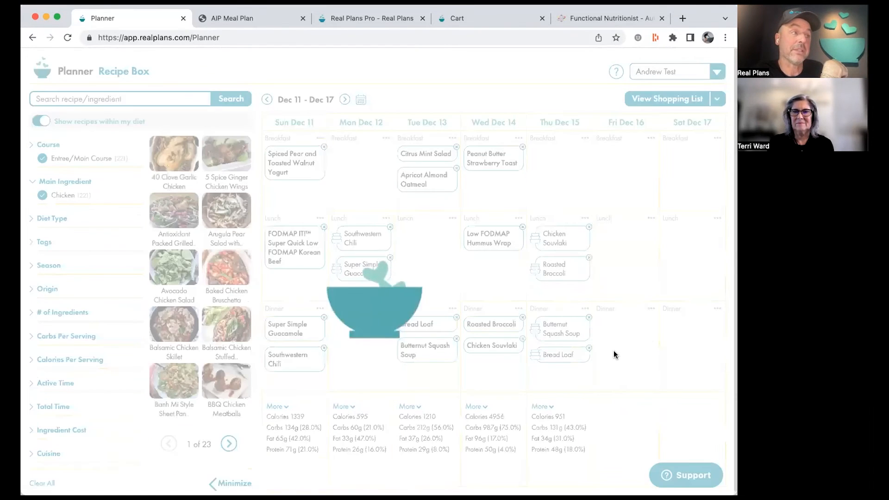
click(626, 327)
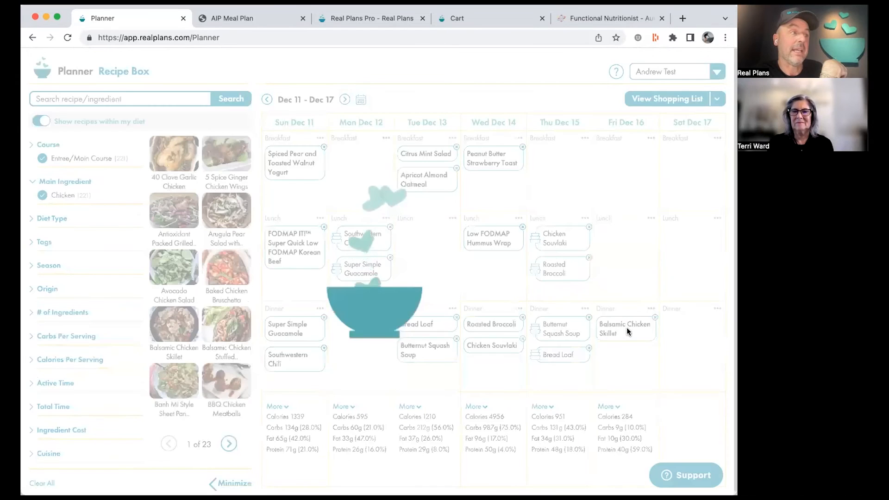
scroll(452, 347, down, 4)
scroll(452, 347, down, 2)
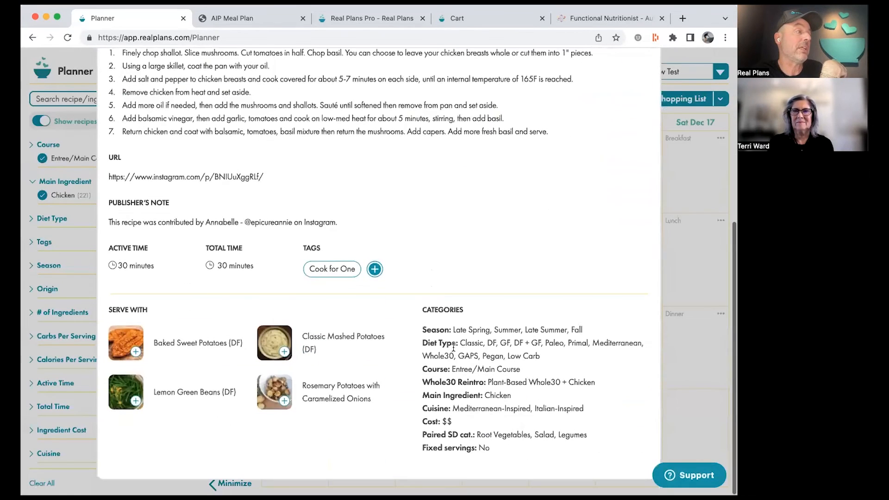
- Add the suggested sides Classic Mashed Potatoes (DF) and Lemon Green Beans (DF) to the Balsamic Chicken Skillet dinner on Friday, Dec 16
click(284, 352)
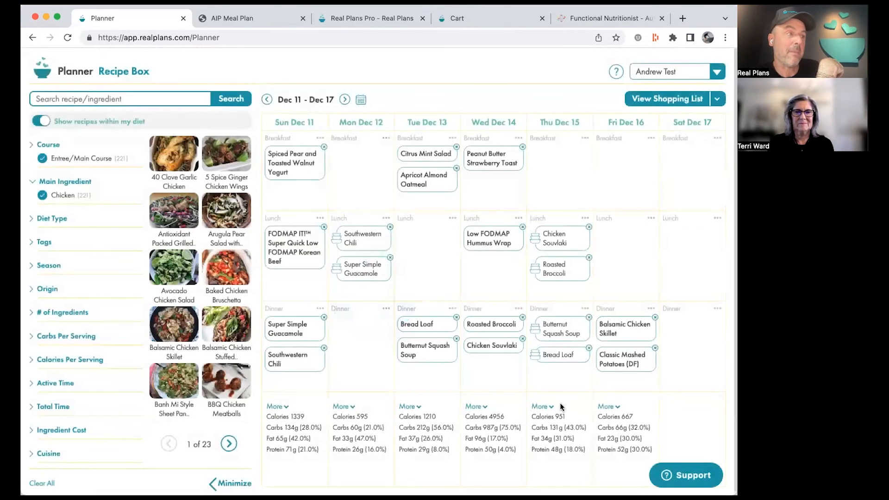
click(638, 332)
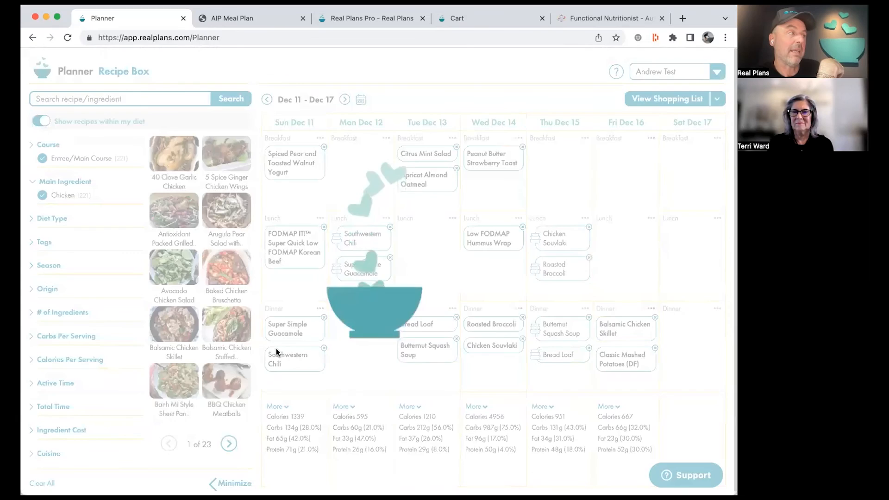
scroll(139, 398, down, 5)
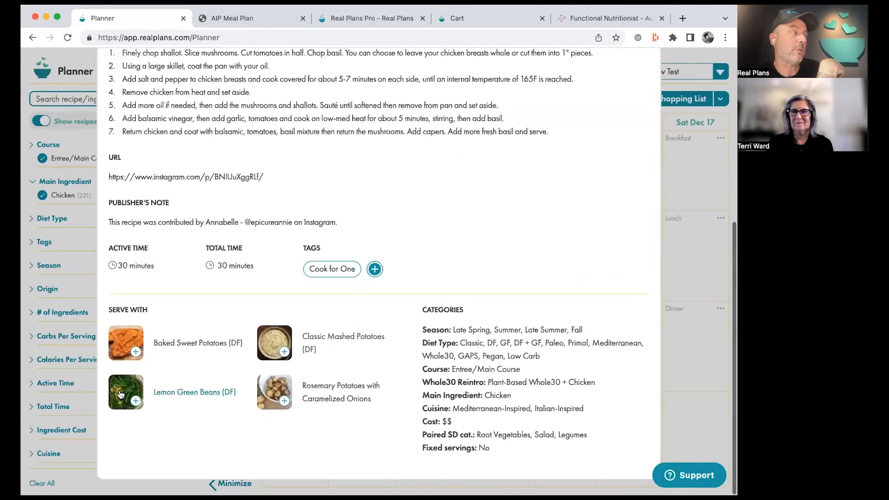
click(136, 401)
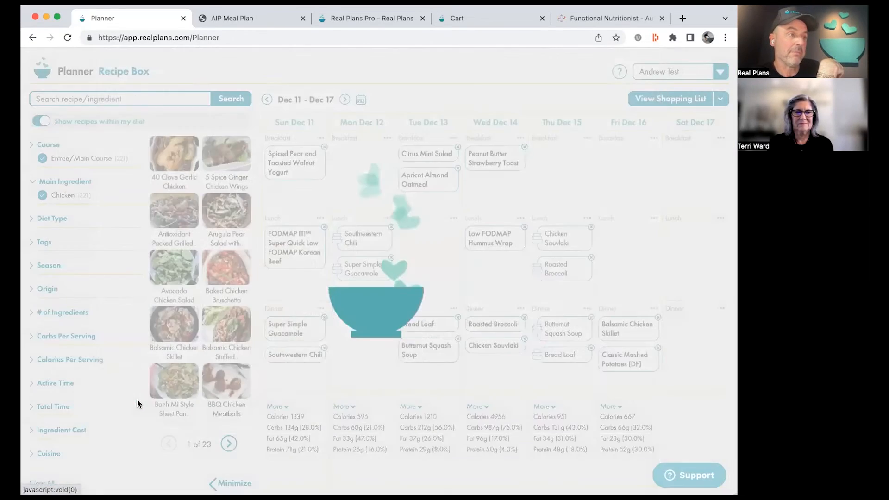
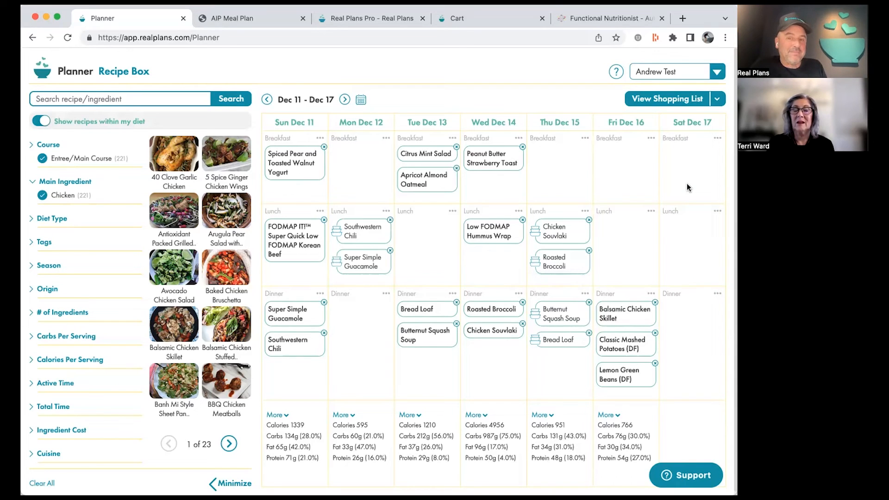
- Return to the Pro Dashboard, check the optional Unassign Seat Date field in the test client's profile, and close the profile
click(717, 72)
click(693, 90)
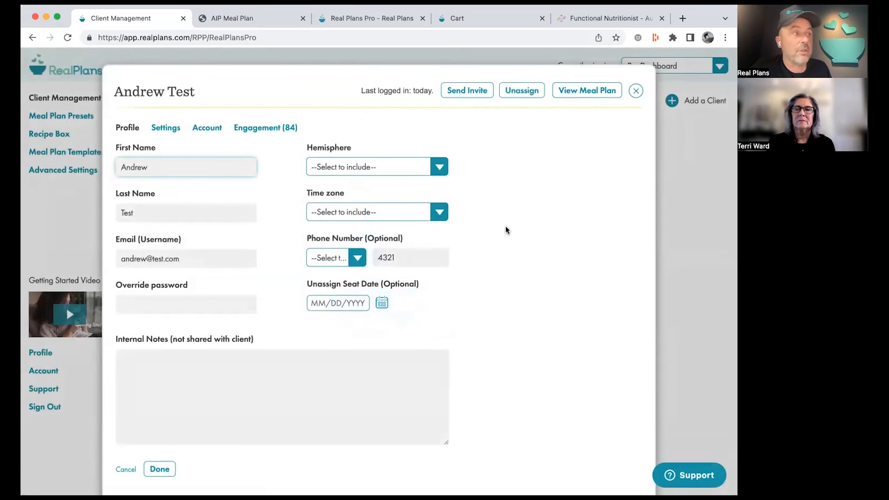
click(352, 302)
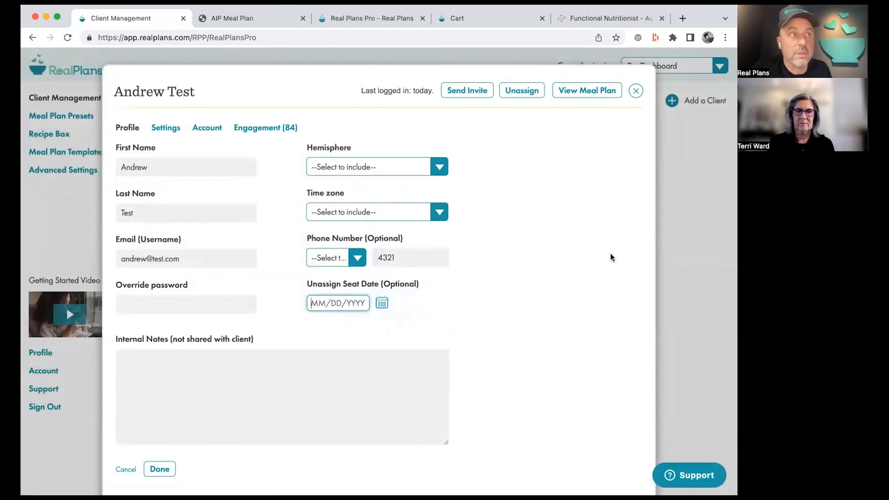
click(636, 91)
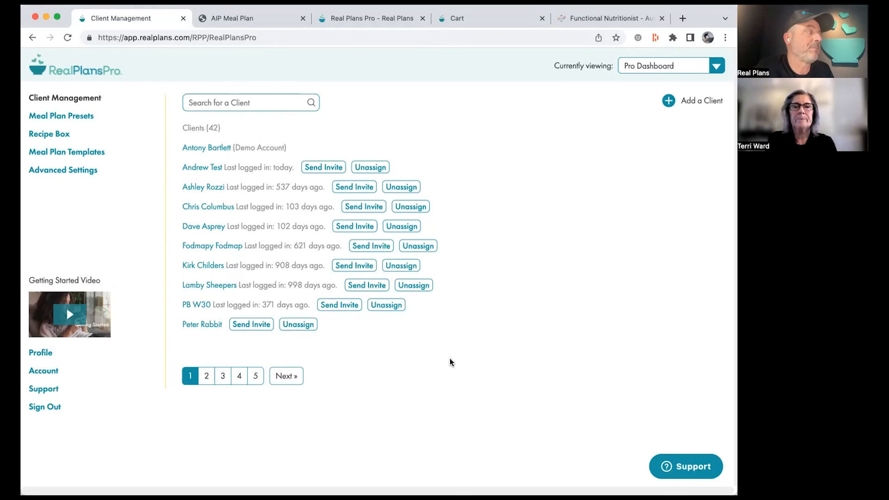
- Review the Real Plans Affiliate Program section in the practitioner's own profile and return to Client Management
click(42, 355)
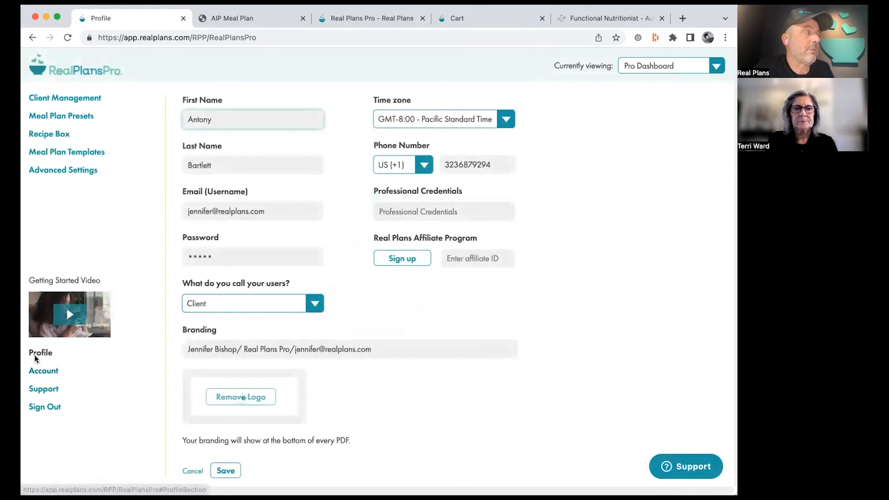
drag(373, 240, 477, 245)
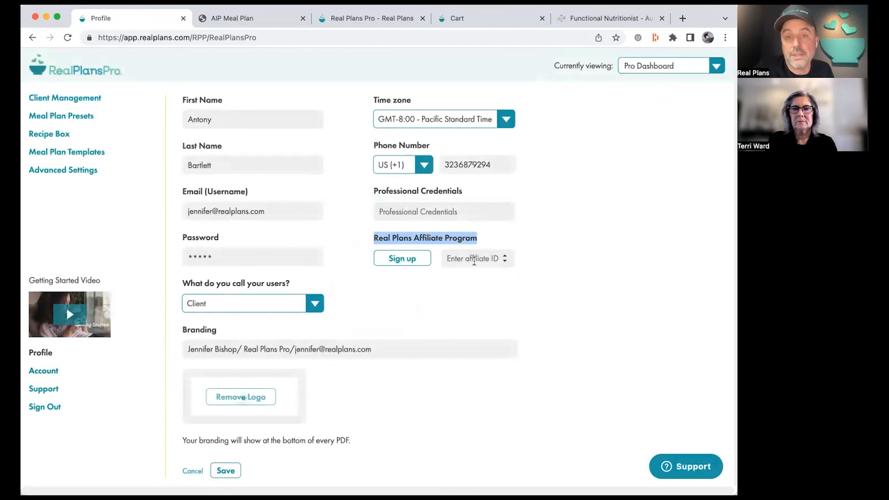
click(537, 329)
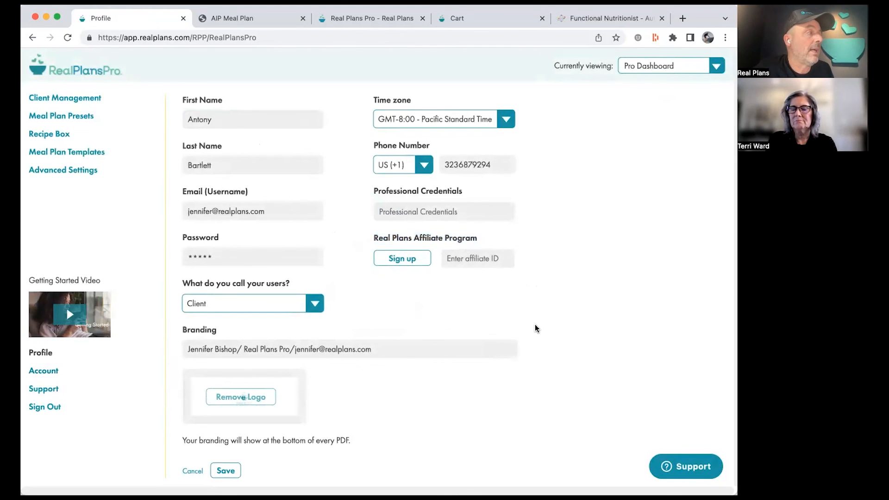
click(74, 98)
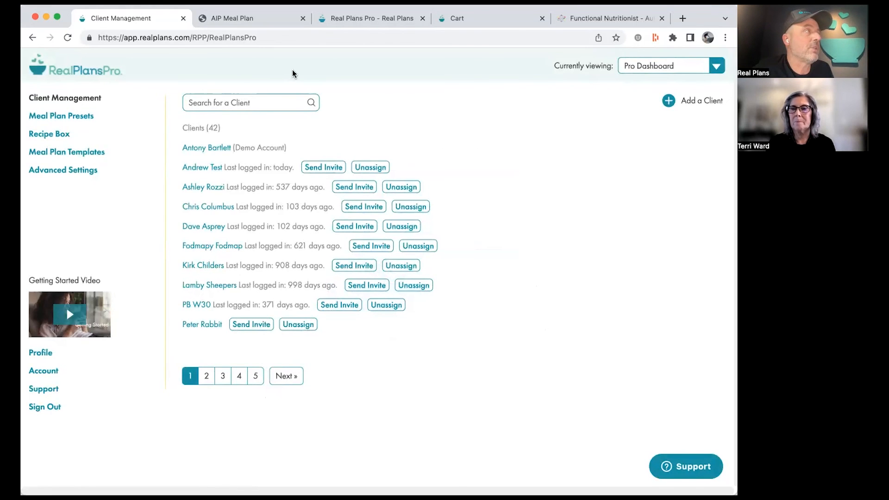
- Look over the Real Plans Pro website's overview page, including its demo and get-started options
click(374, 19)
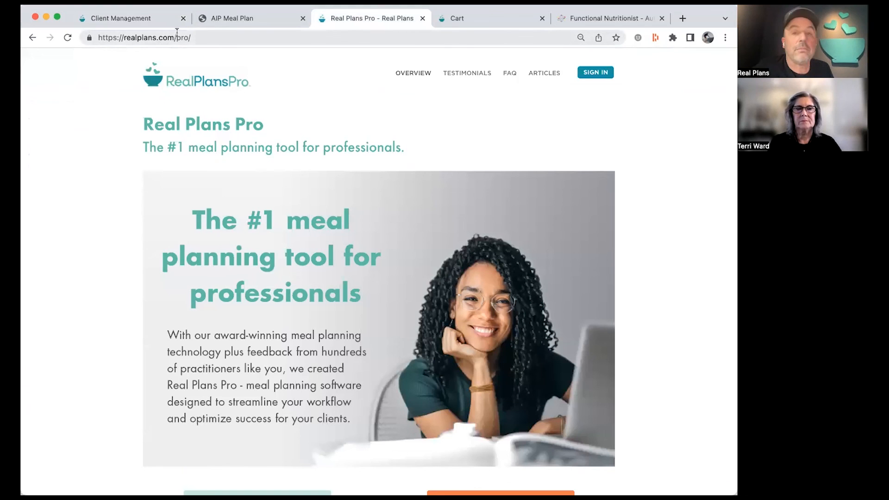
scroll(463, 294, down, 10)
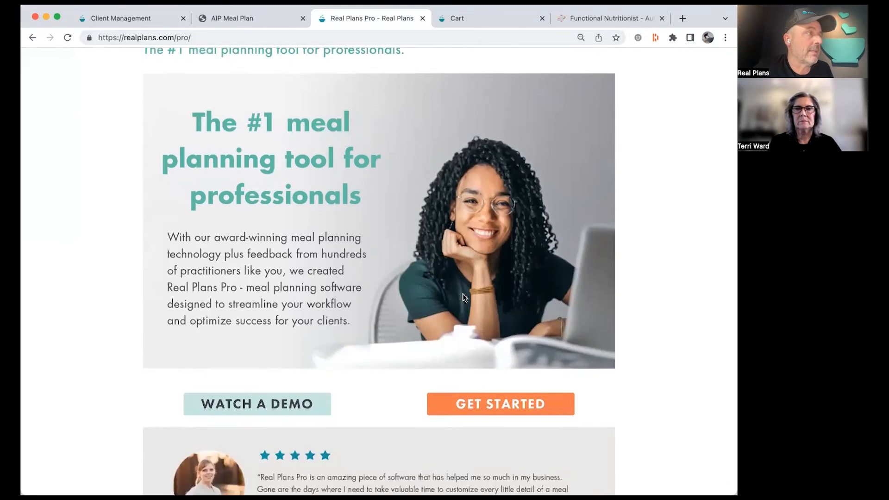
scroll(462, 293, up, 10)
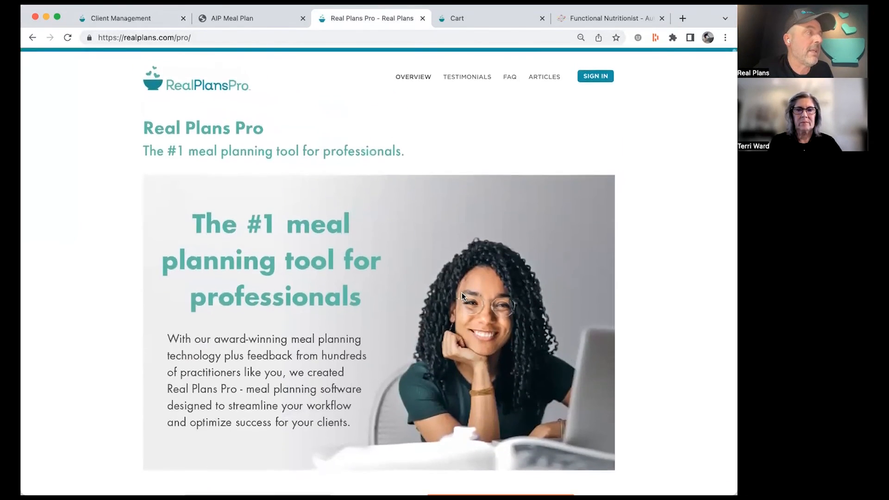
scroll(335, 220, down, 4)
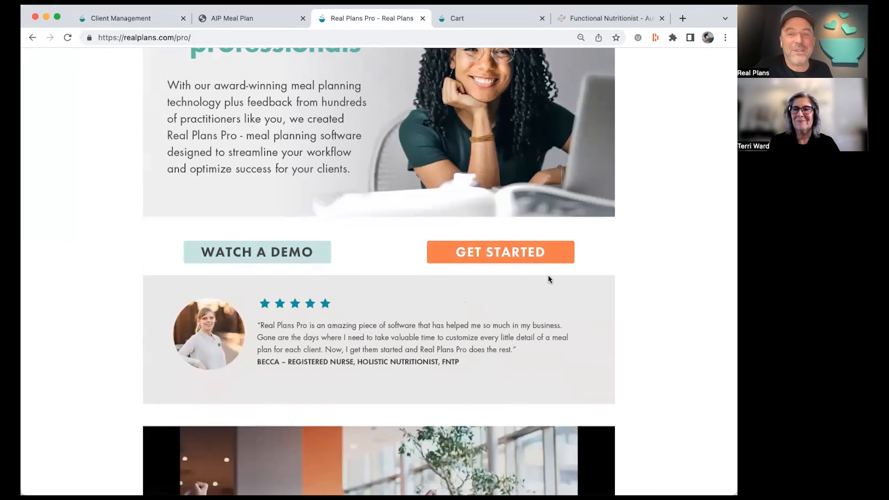
scroll(548, 275, up, 5)
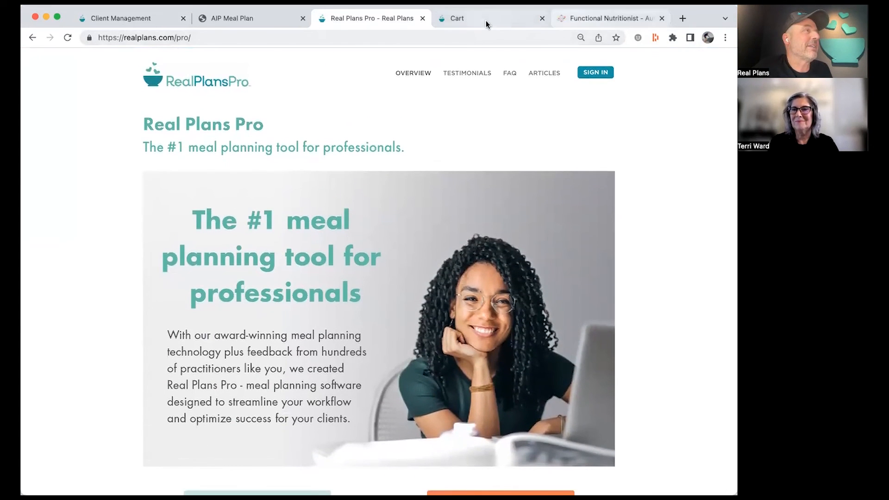
- Review the practitioner plans in the open cart page, highlighting the seat allowance of the New Practitioner plan
click(486, 24)
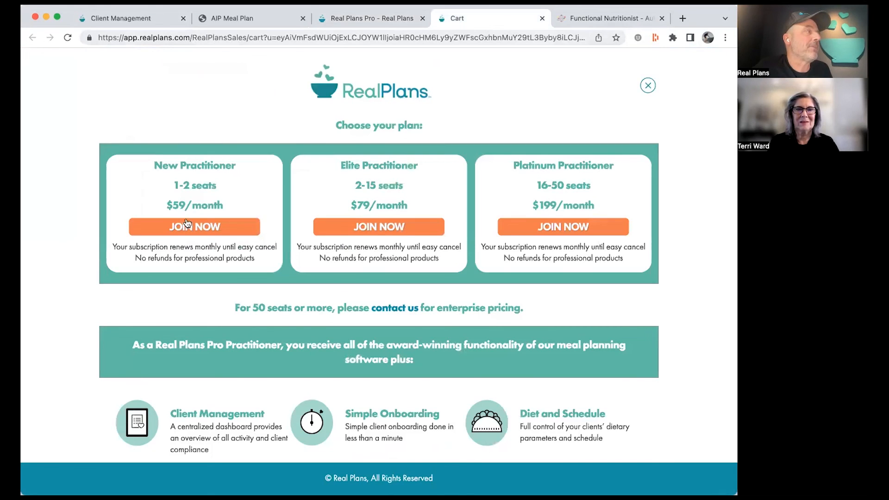
drag(217, 187, 159, 188)
click(214, 194)
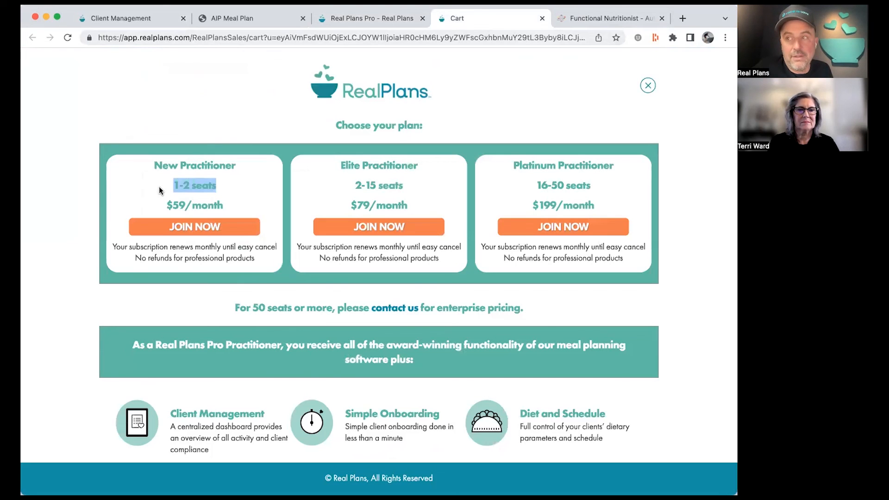